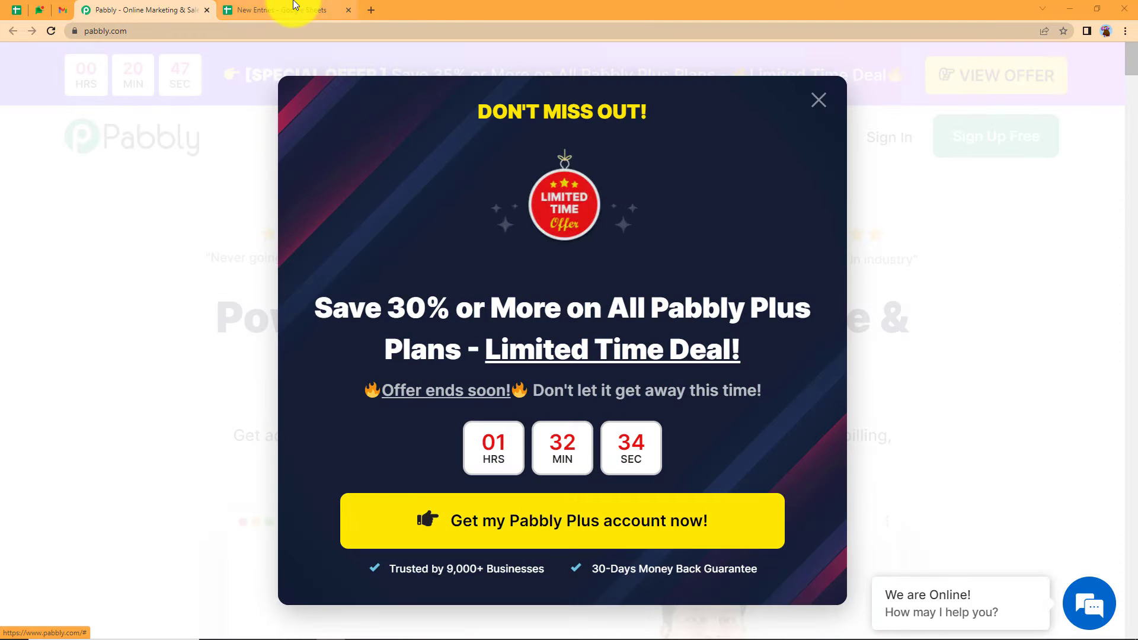
- Inspect the New Entries sheet's header row (Name, Email, Phone), then return to Pabbly and dismiss its popup
left_click(294, 10)
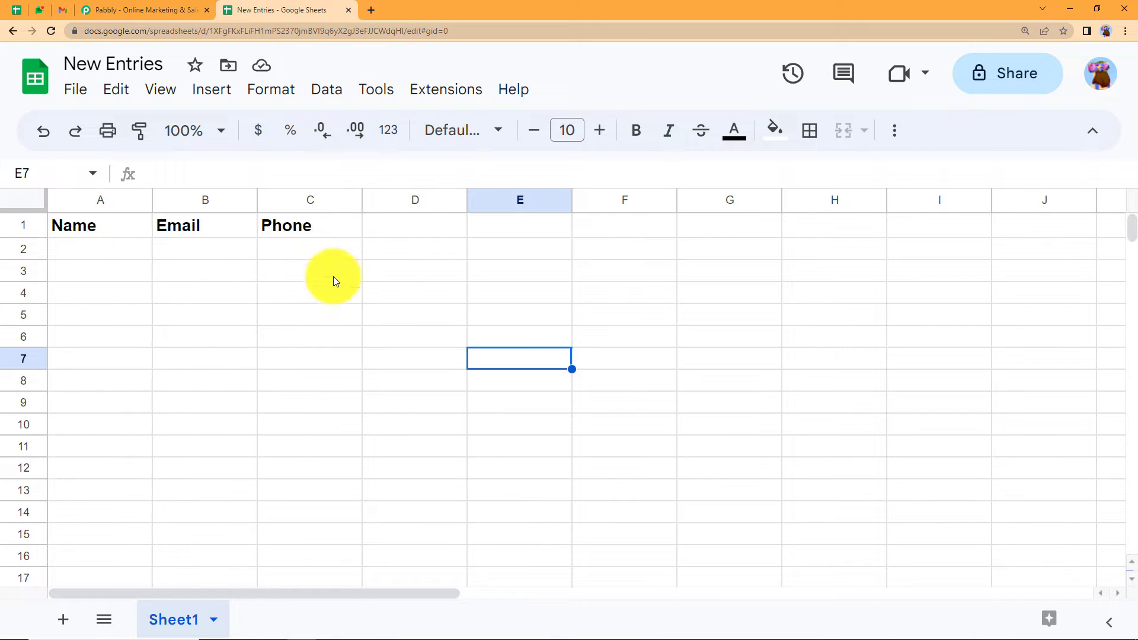
left_click(410, 236)
left_click(490, 236)
left_click(619, 233)
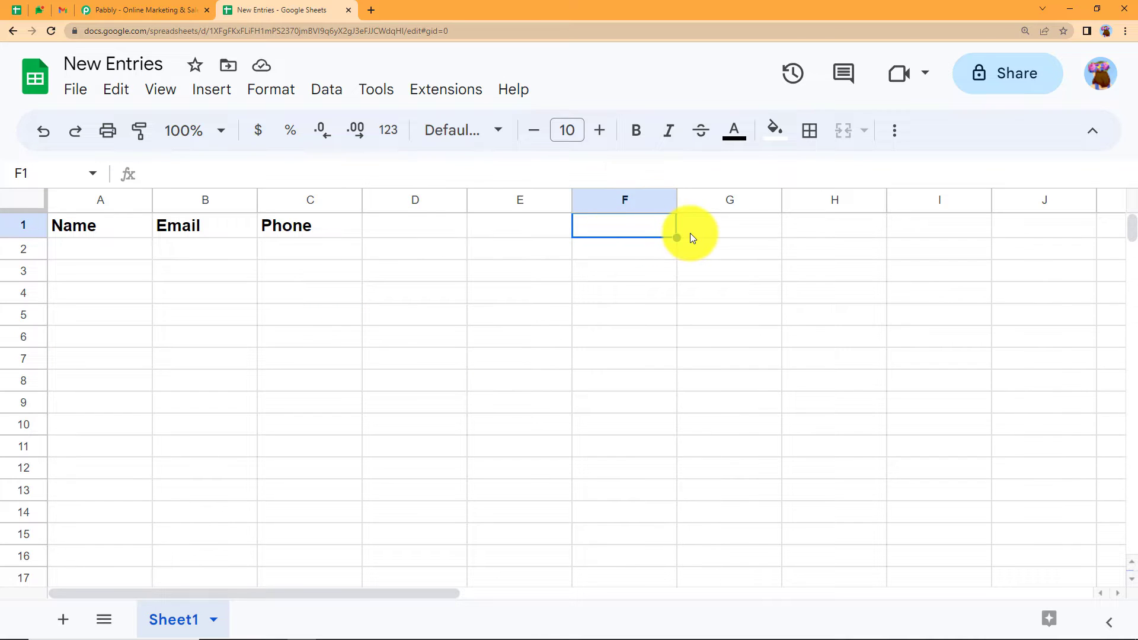
left_click(690, 233)
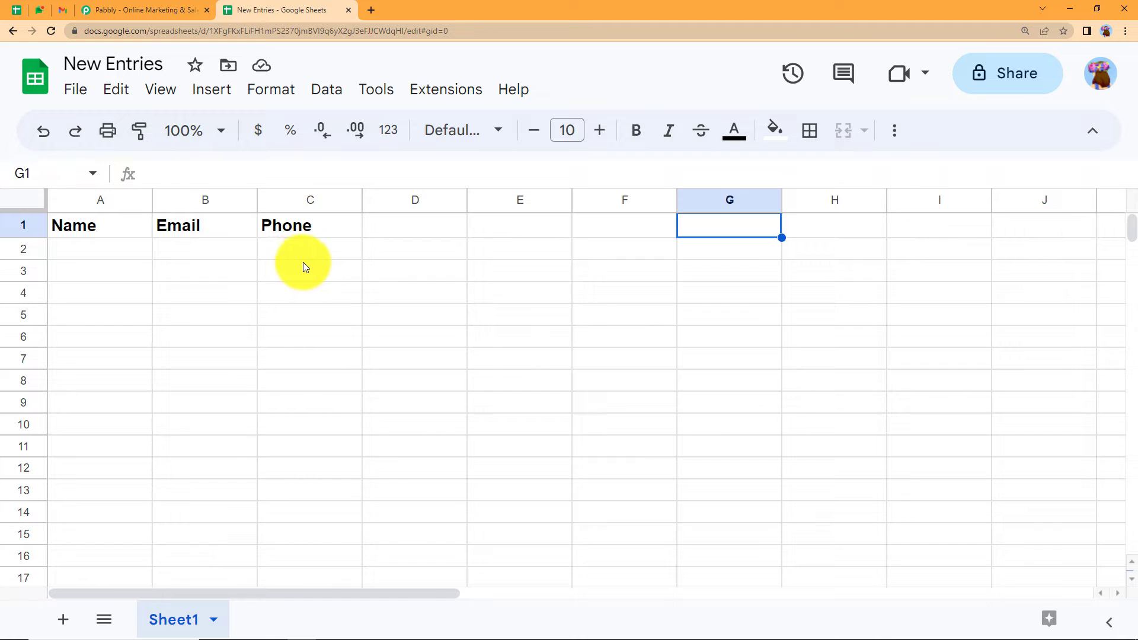
left_click(136, 10)
left_click(817, 112)
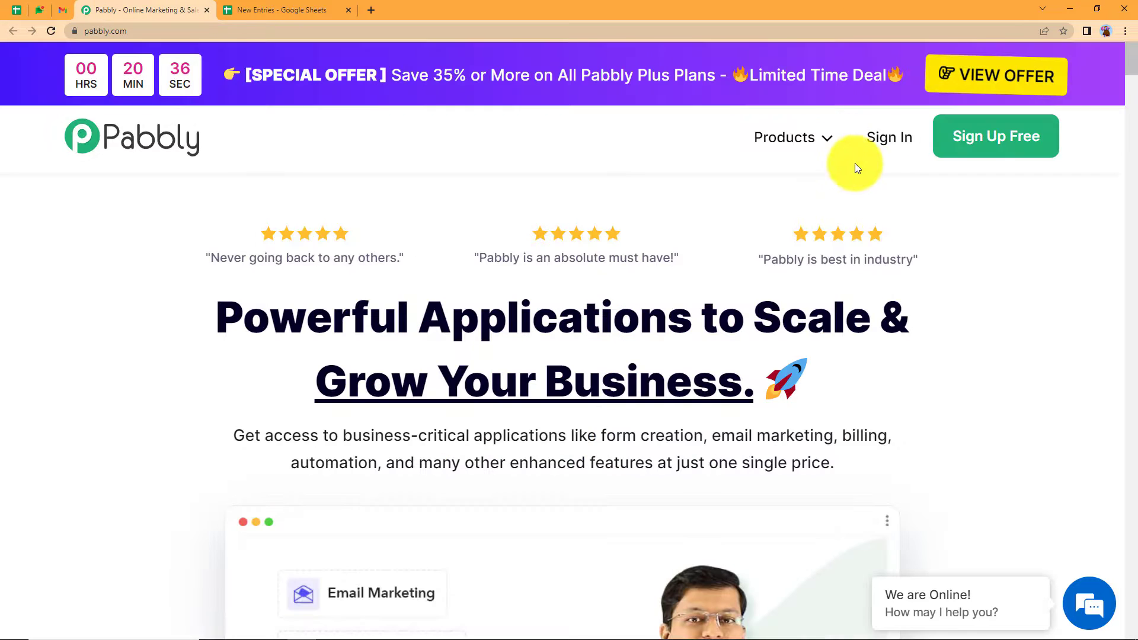
- Sign in to Pabbly and launch Pabbly Connect from its card on the All Apps page
left_click(891, 141)
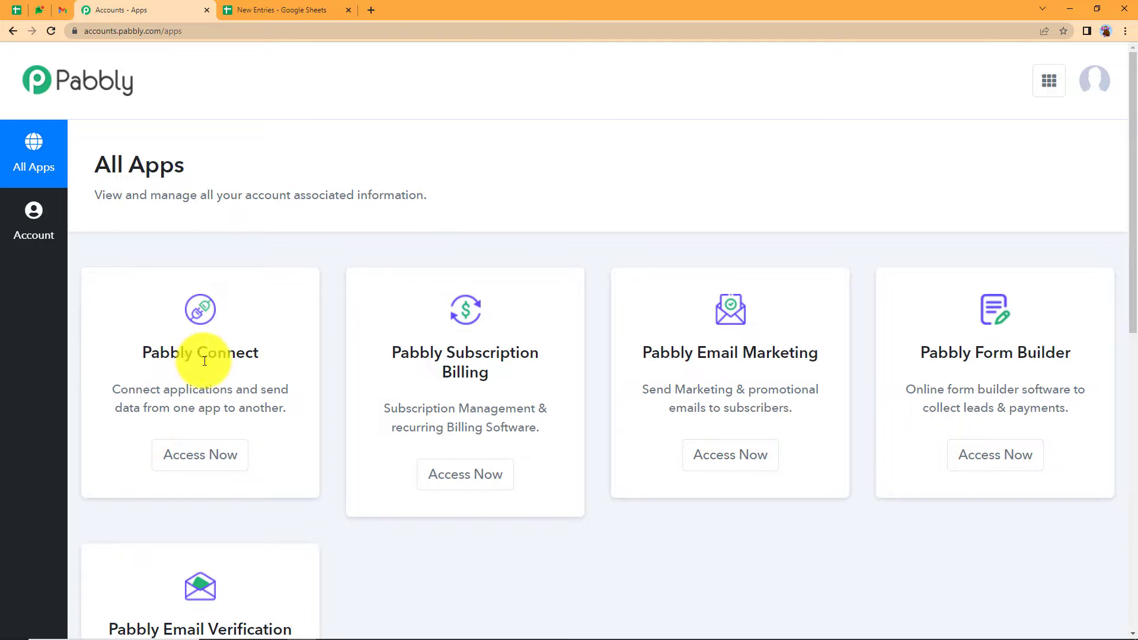
scroll(579, 373, "down", 7)
scroll(580, 373, "up", 7)
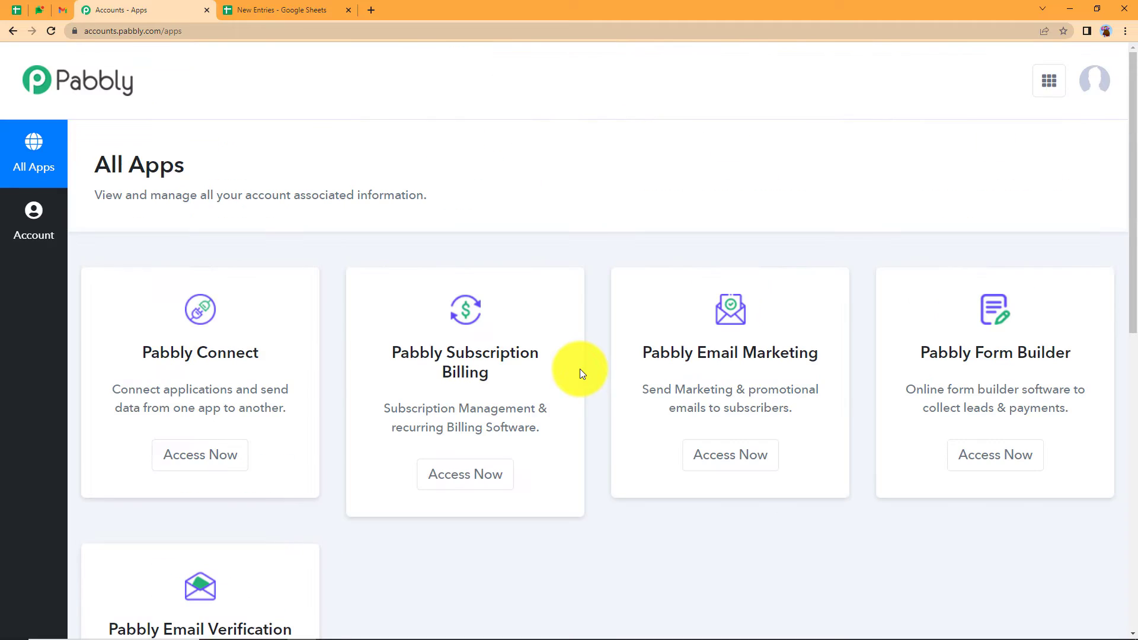
left_click_drag(127, 338, 264, 383)
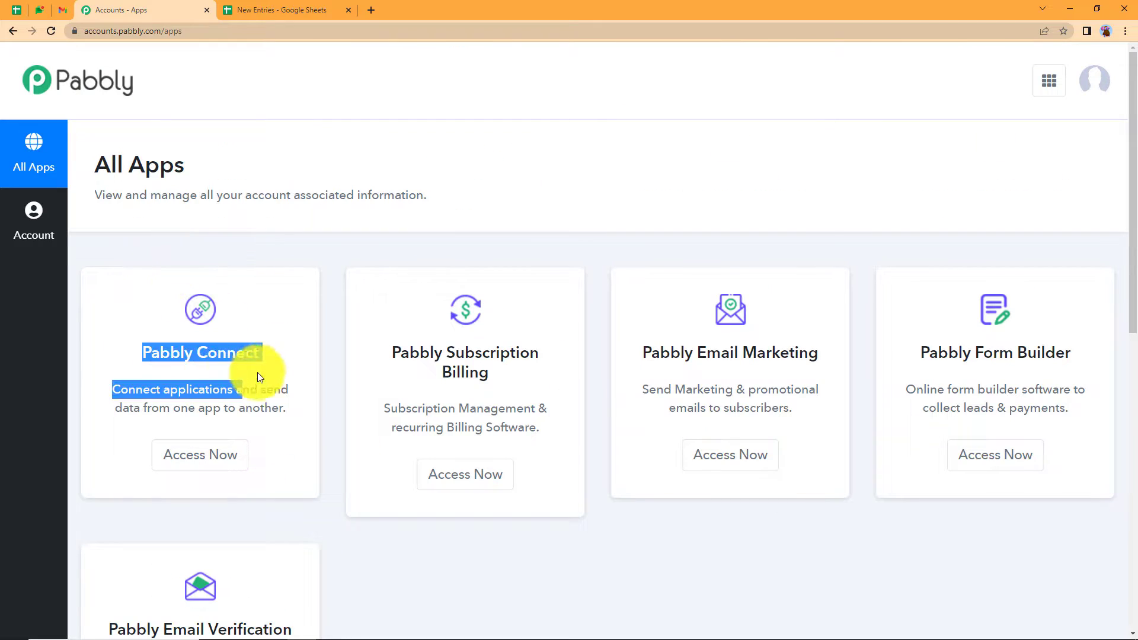
left_click(231, 471)
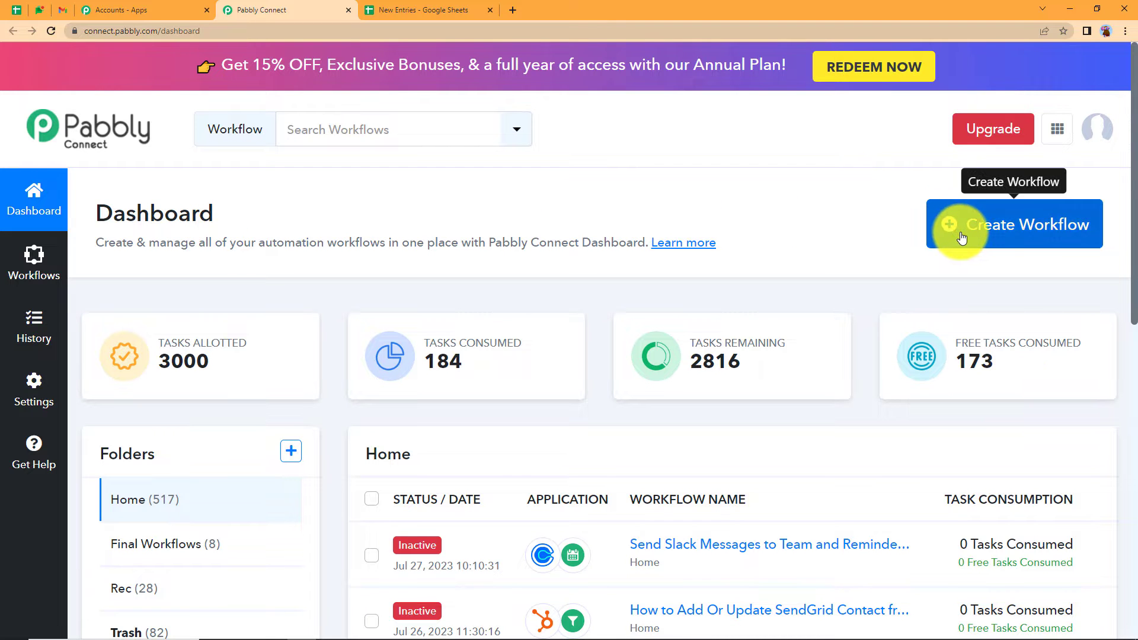
- Create a workflow named 'Automatically Add Email Data to Google Sheets' and collapse its trigger card
left_click(1043, 232)
left_click(422, 360)
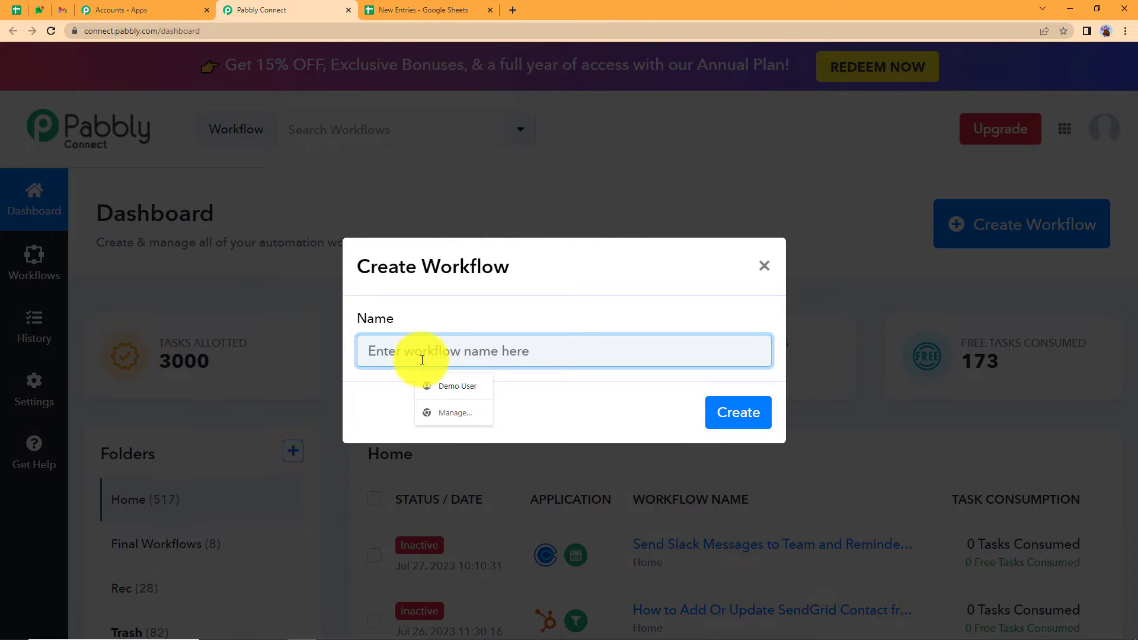
type("Automatically")
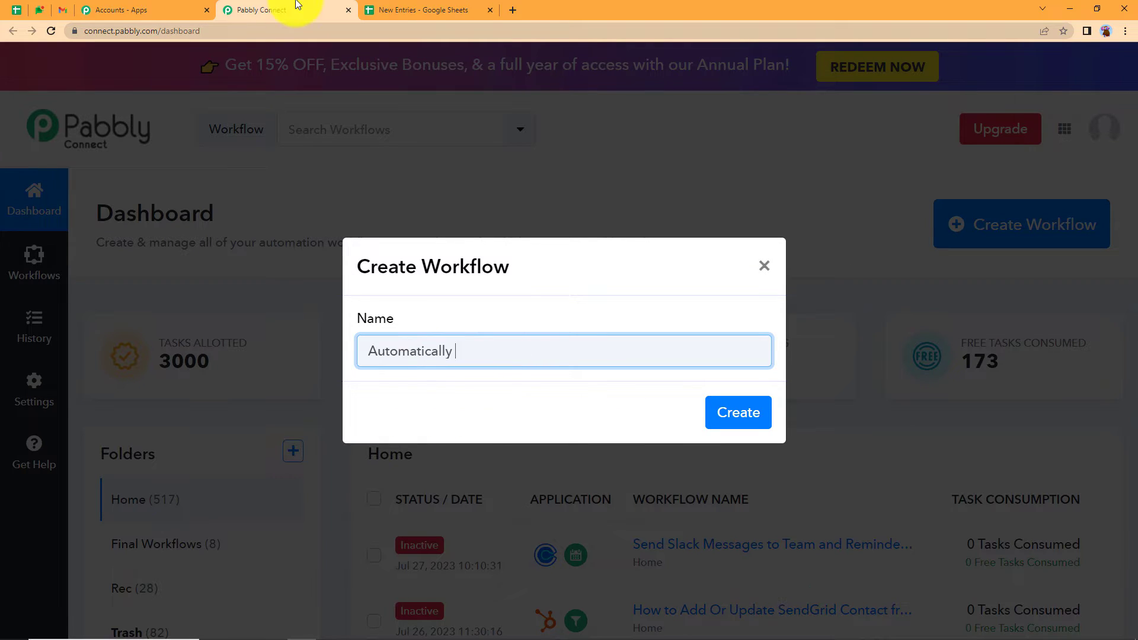
type(" Add Email Data to Google")
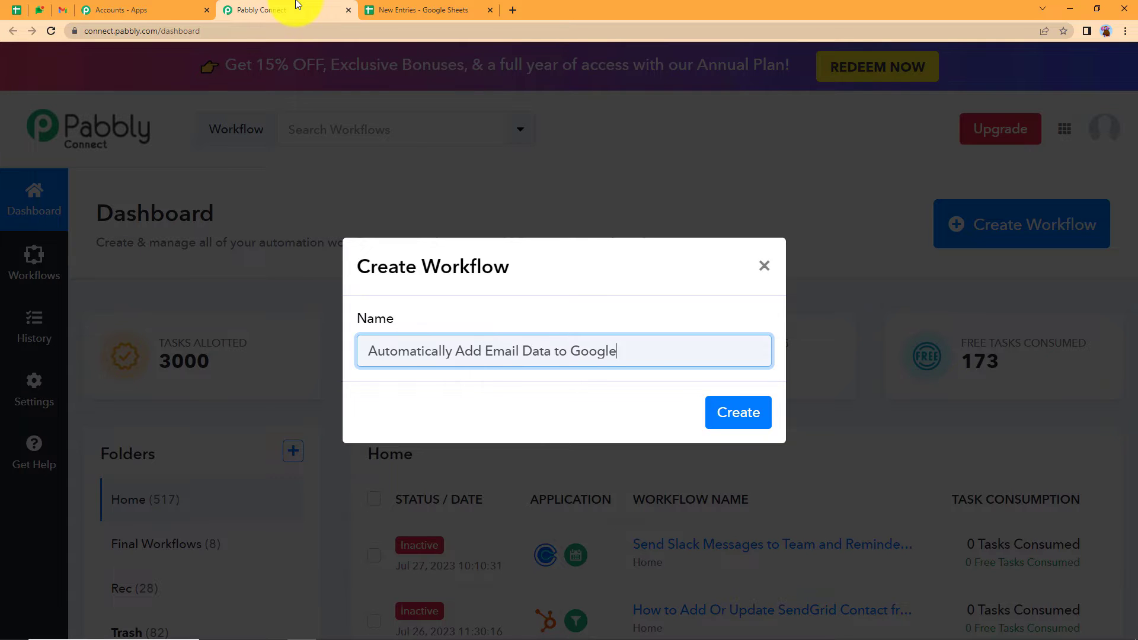
type(" Sheets")
left_click(735, 415)
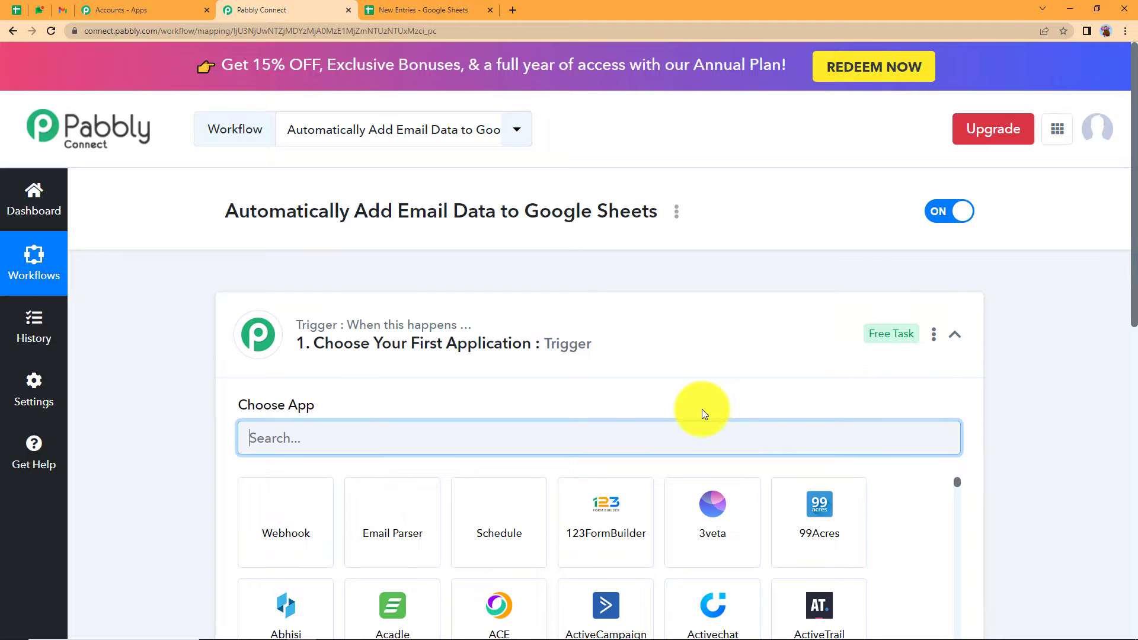
left_click(633, 335)
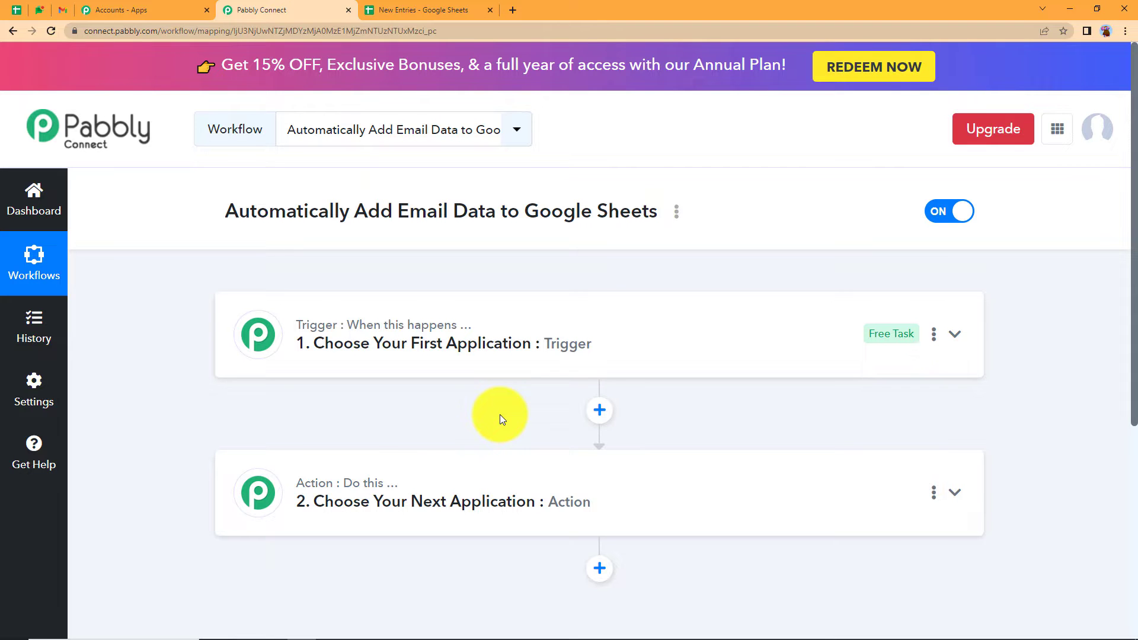
left_click(63, 9)
left_click(424, 9)
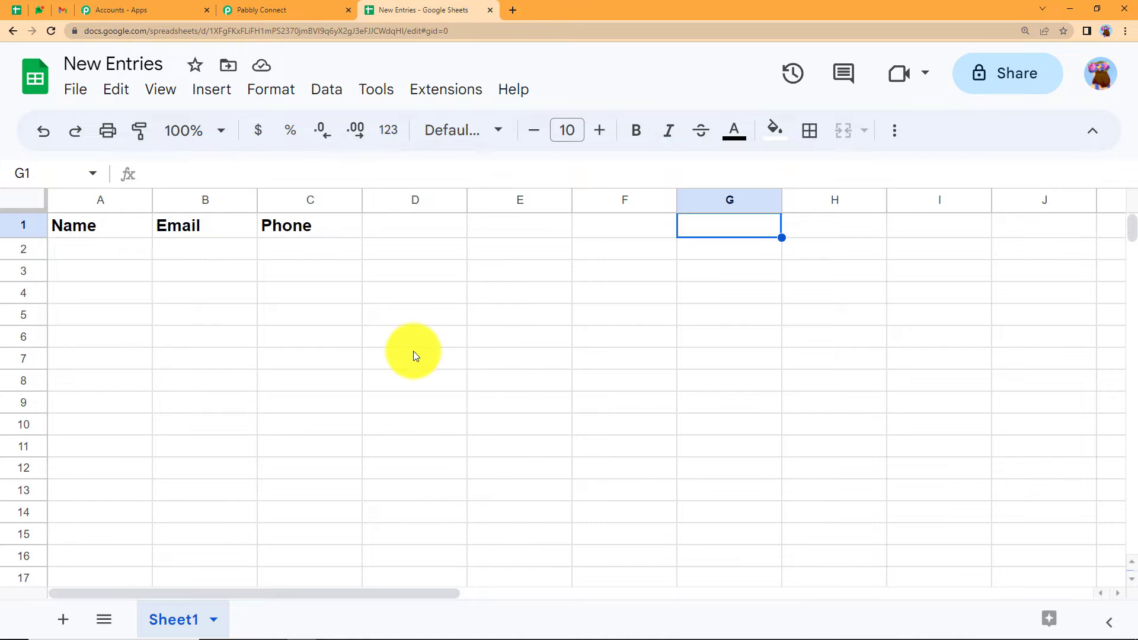
left_click(306, 9)
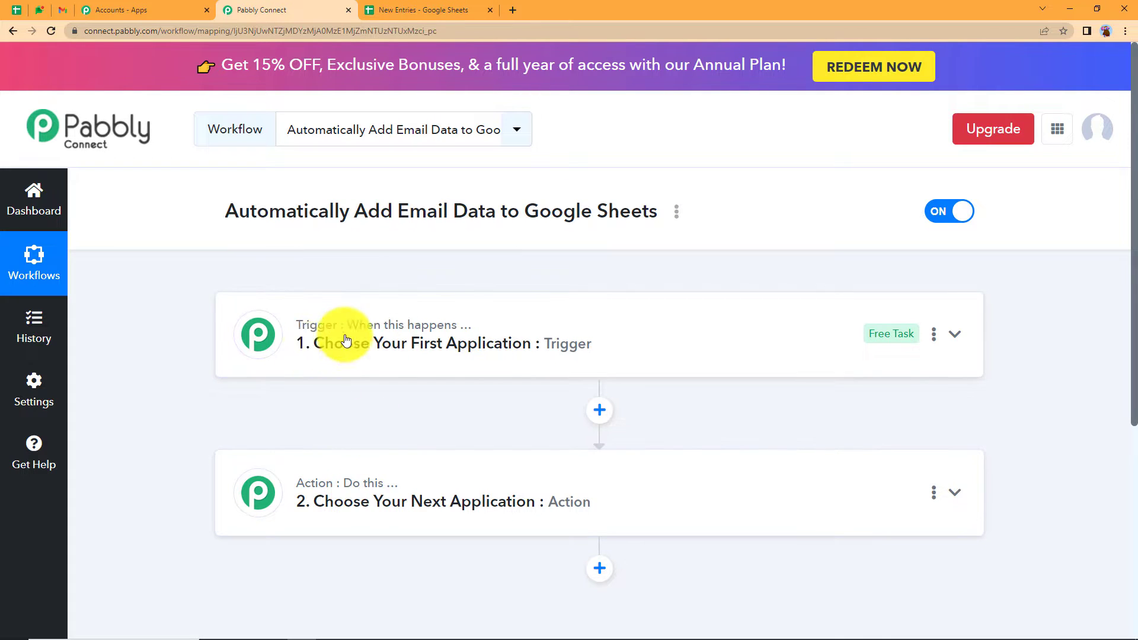
- Set the trigger app to Email Parser by Pabbly and select its generated parser email address
left_click(312, 362)
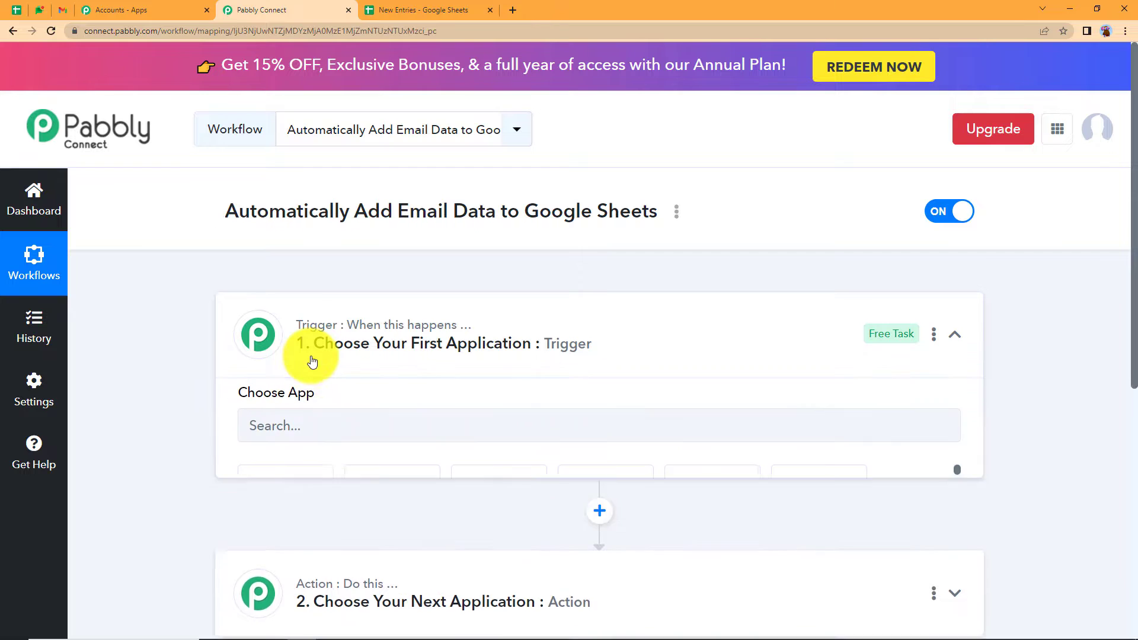
left_click(353, 435)
type("emai")
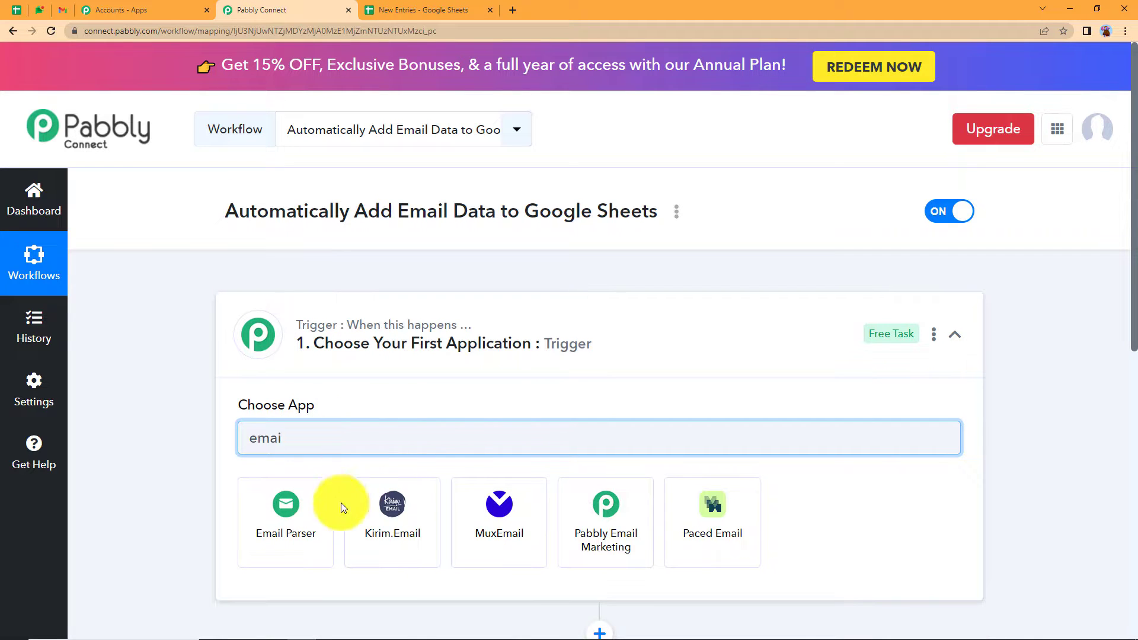
left_click(304, 532)
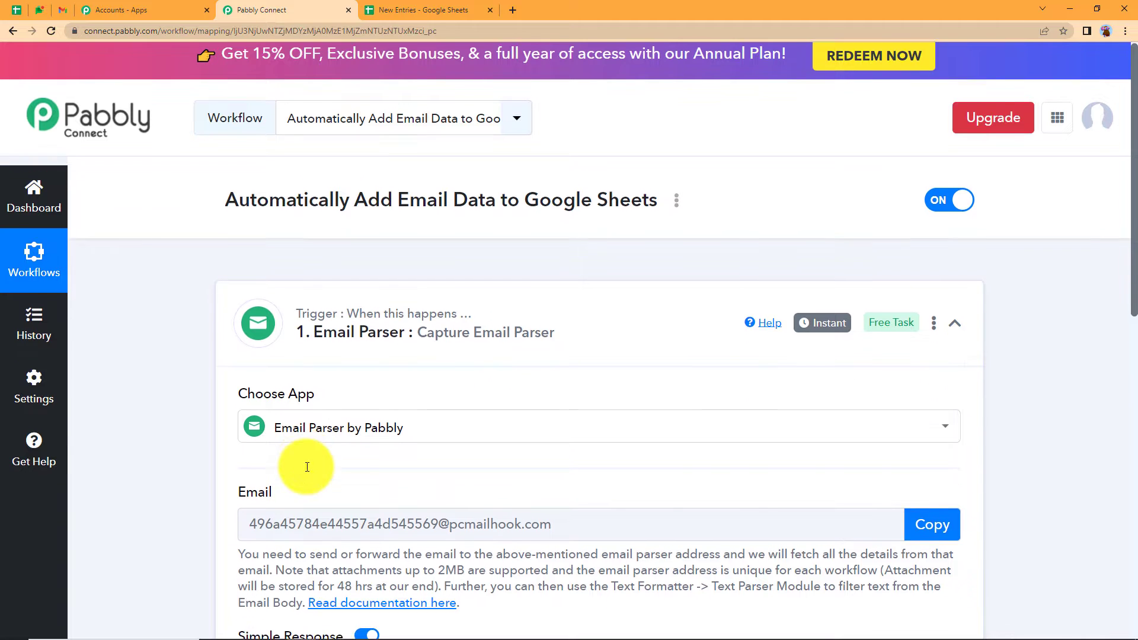
scroll(332, 462, "down", 5)
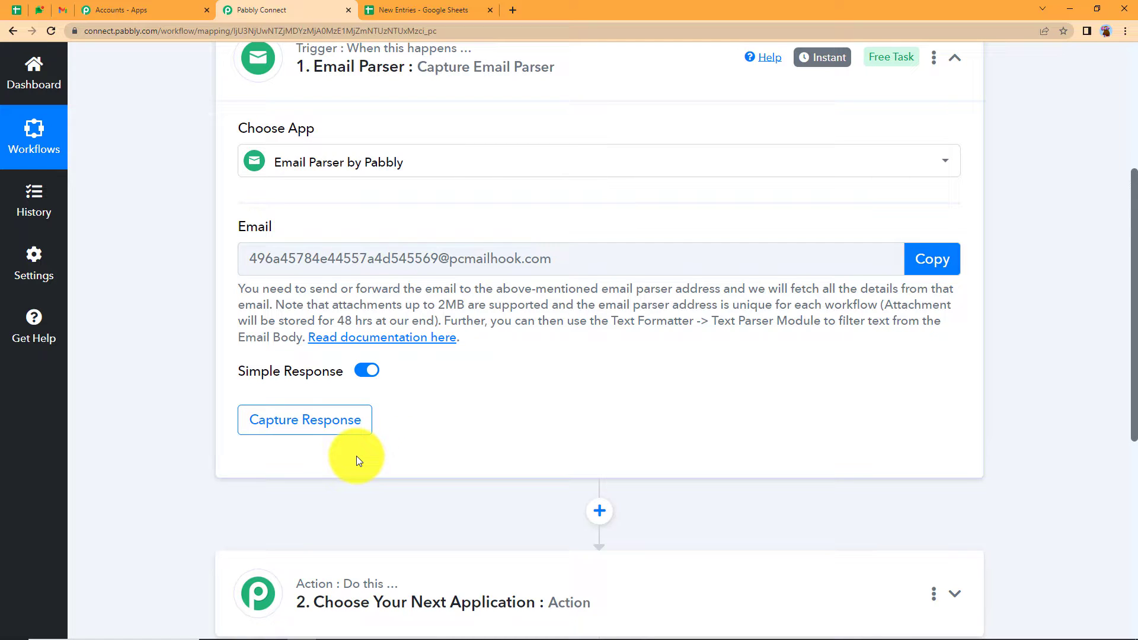
scroll(358, 460, "up", 2)
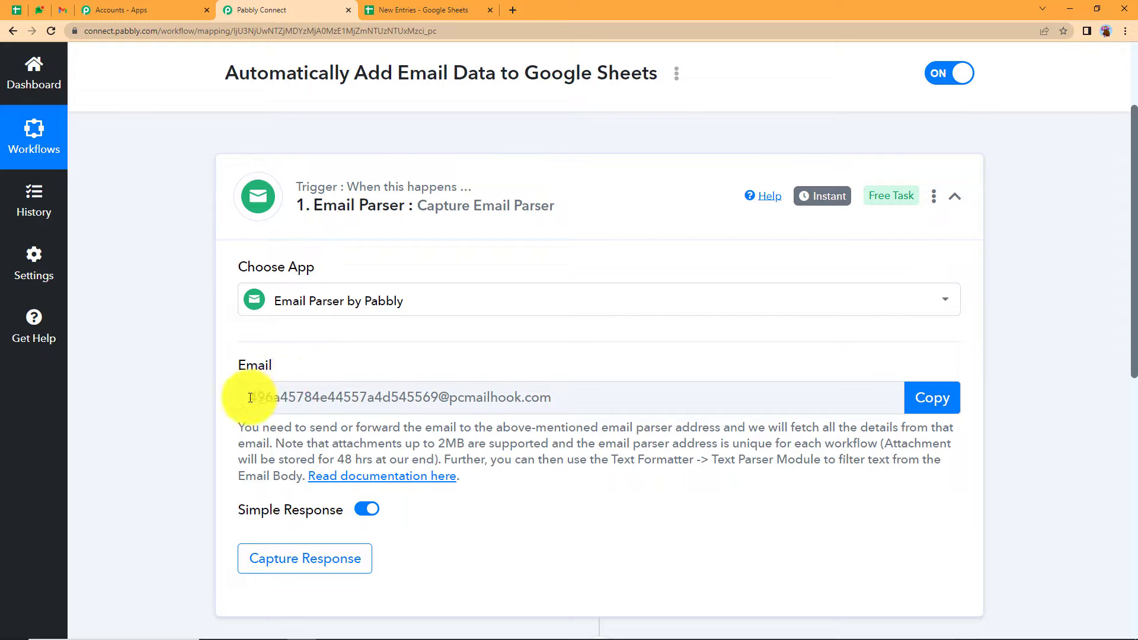
left_click_drag(243, 396, 563, 399)
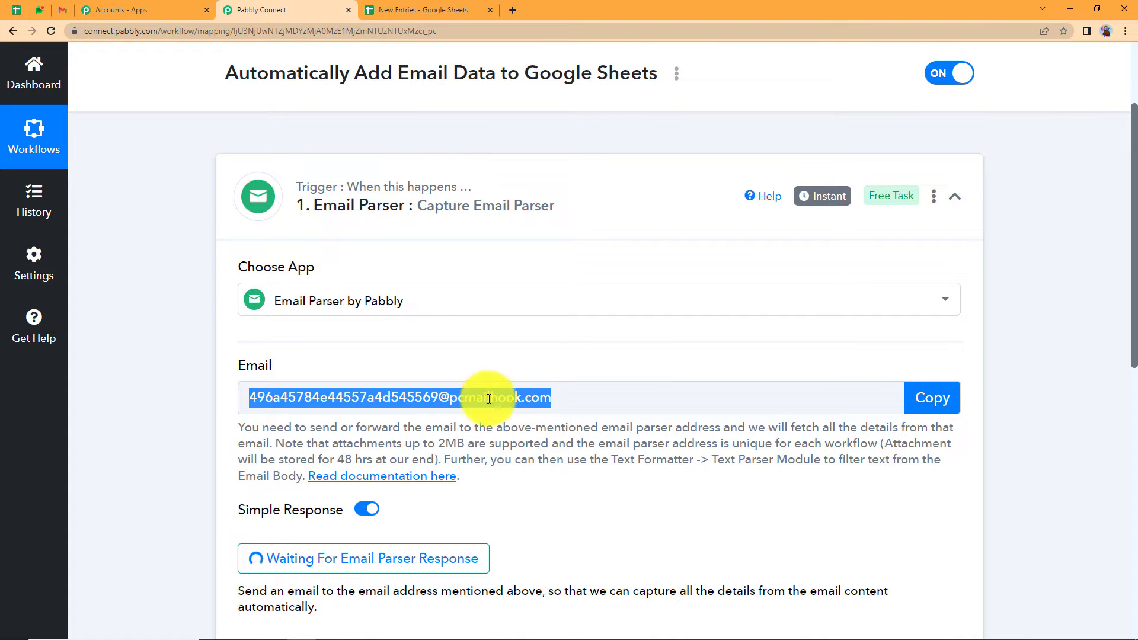
scroll(490, 427, "down", 5)
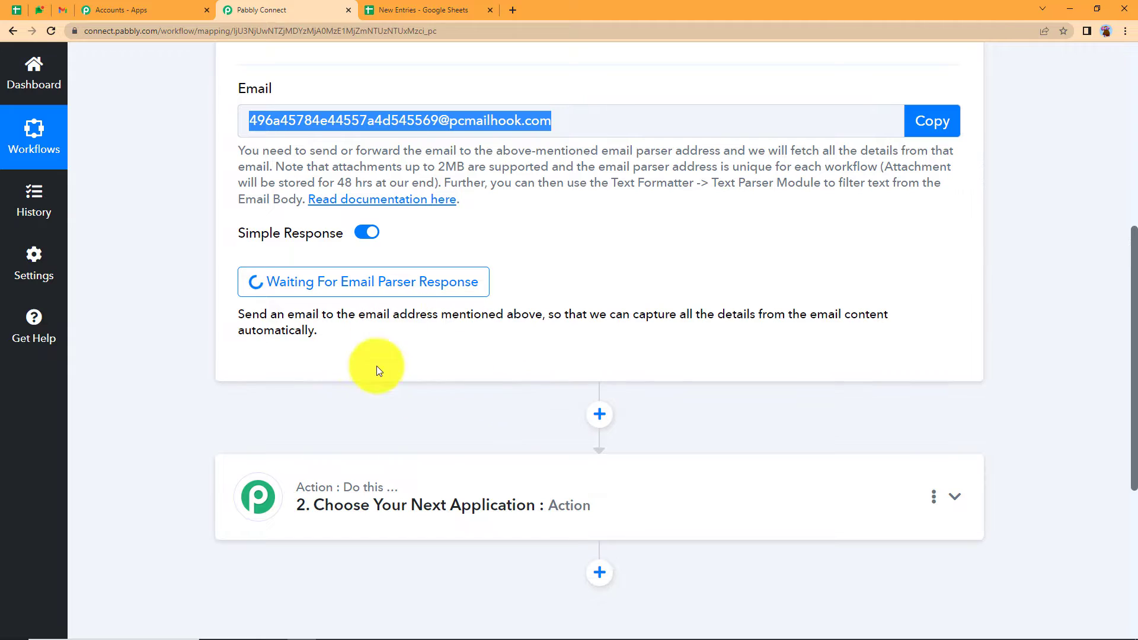
- Search 'google sh' and set Google Sheets as the action step's app
left_click(437, 496)
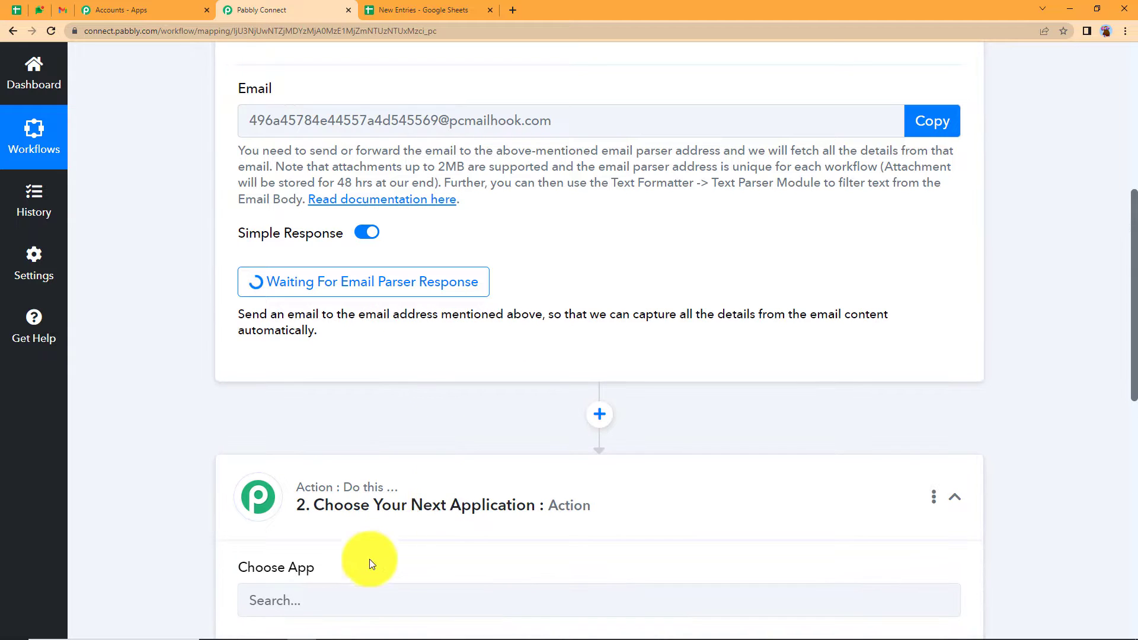
left_click(292, 314)
type("go")
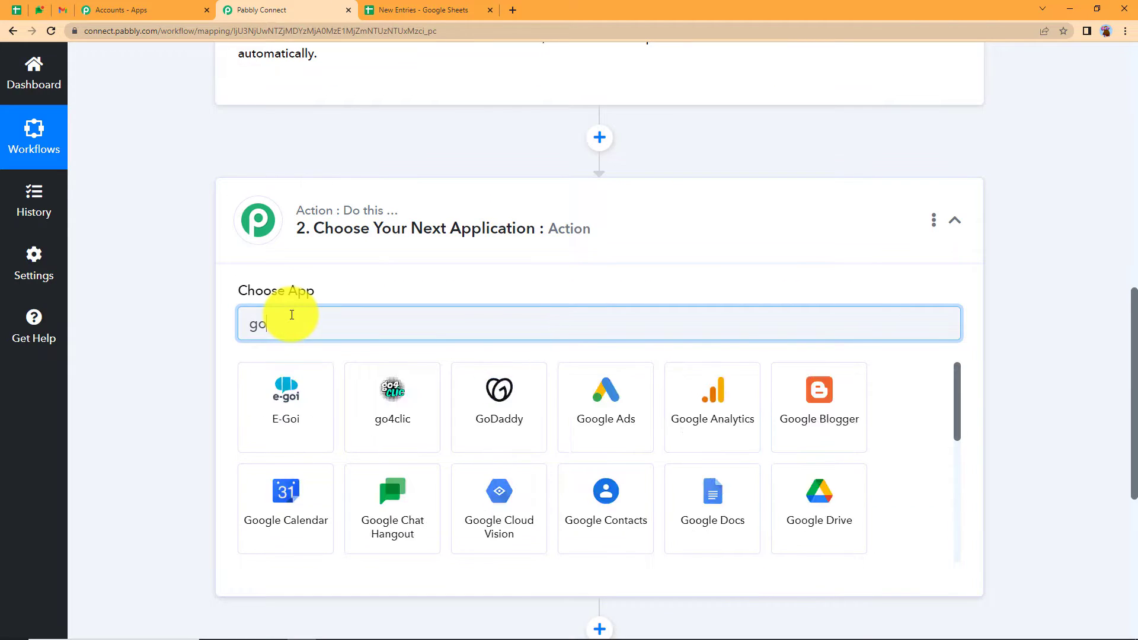
type("ogle shh")
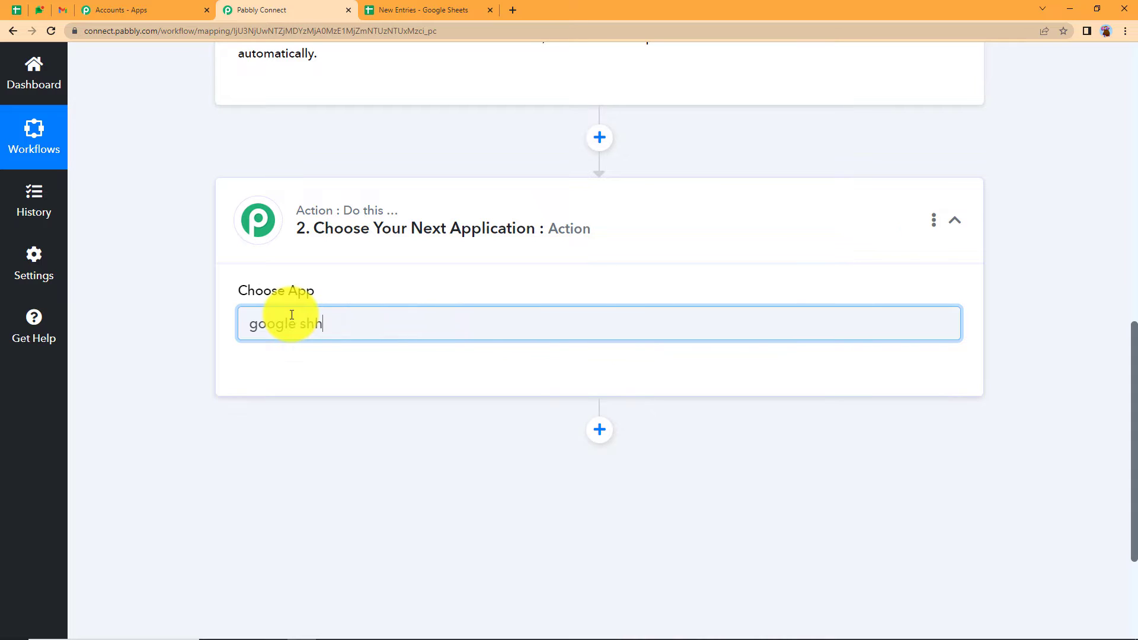
key("BackSpace")
left_click(313, 394)
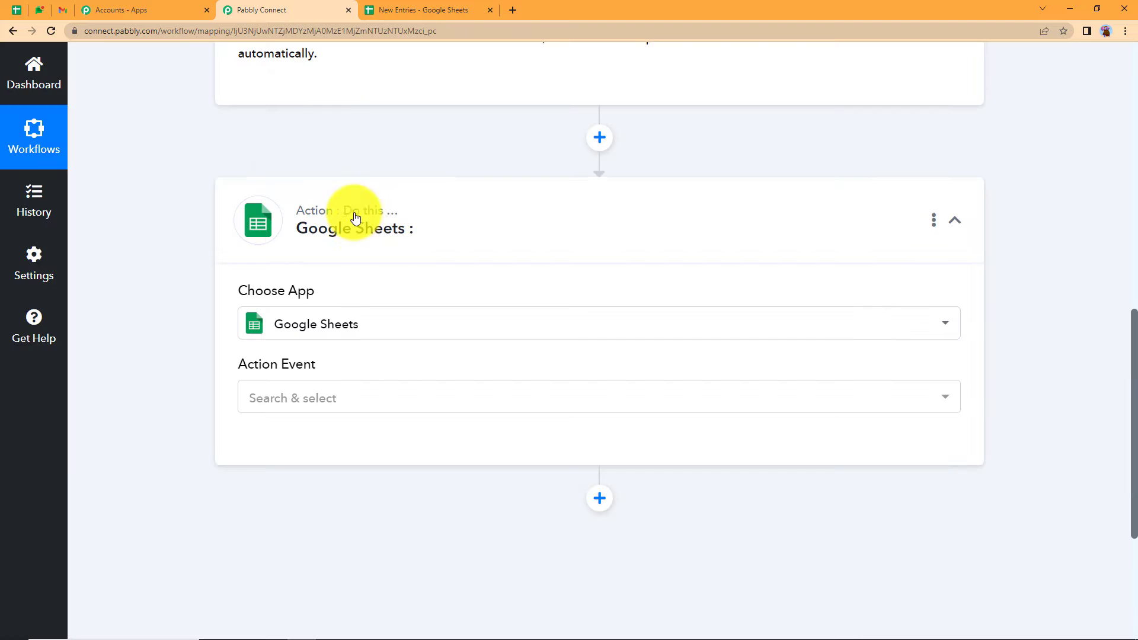
left_click(359, 230)
scroll(368, 265, "up", 5)
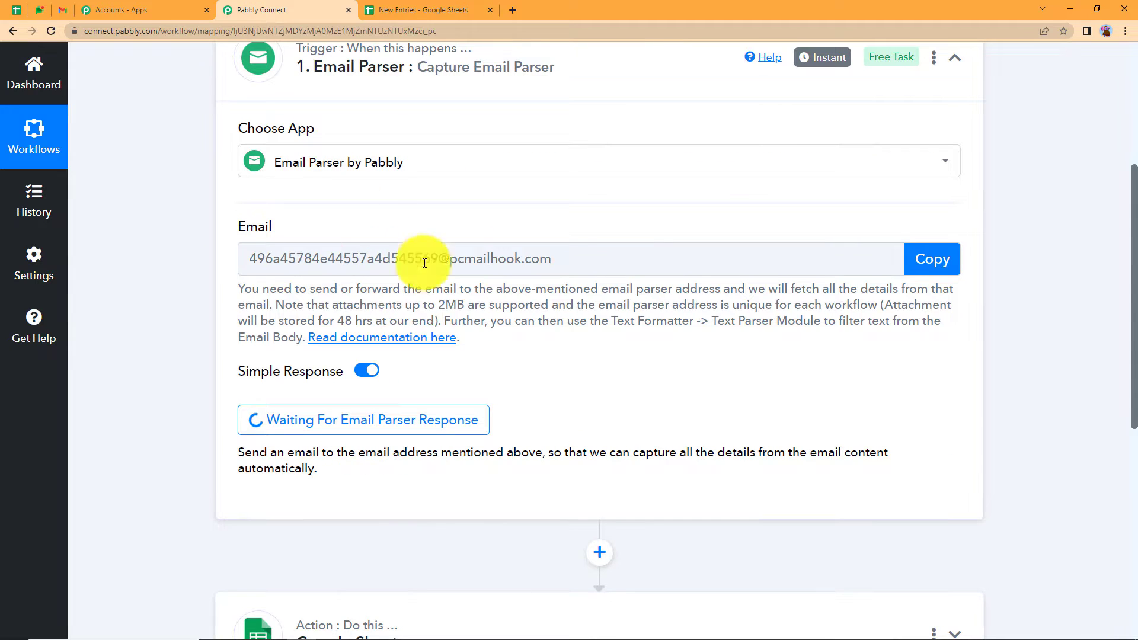
- In Gmail's Forwarding and POP/IMAP settings, remove the old forwarding address
left_click(62, 10)
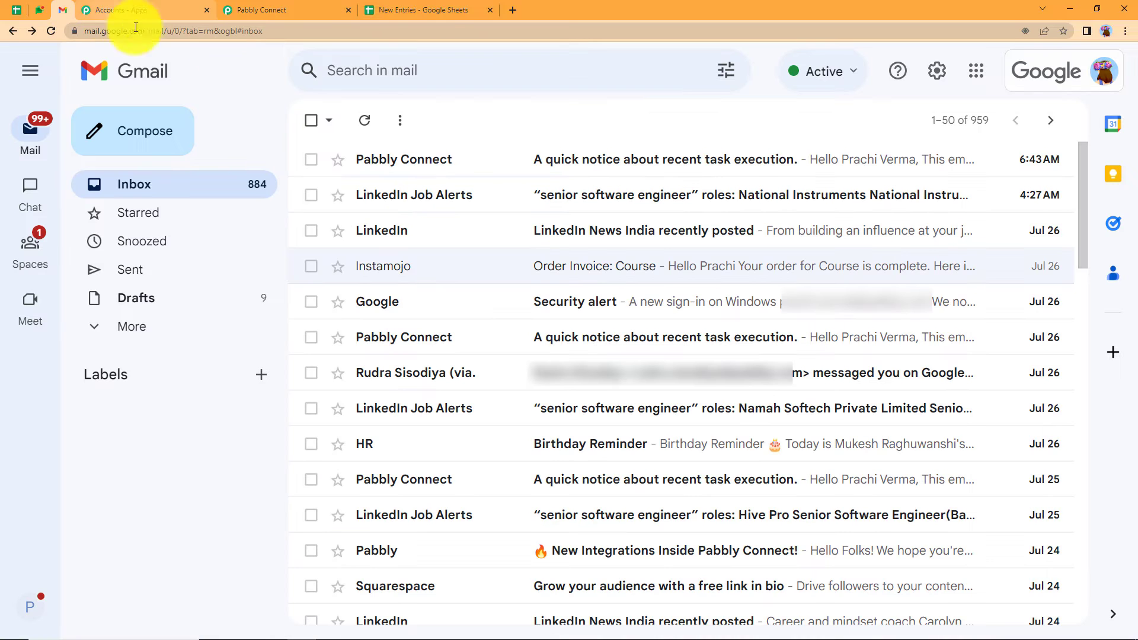
left_click(937, 73)
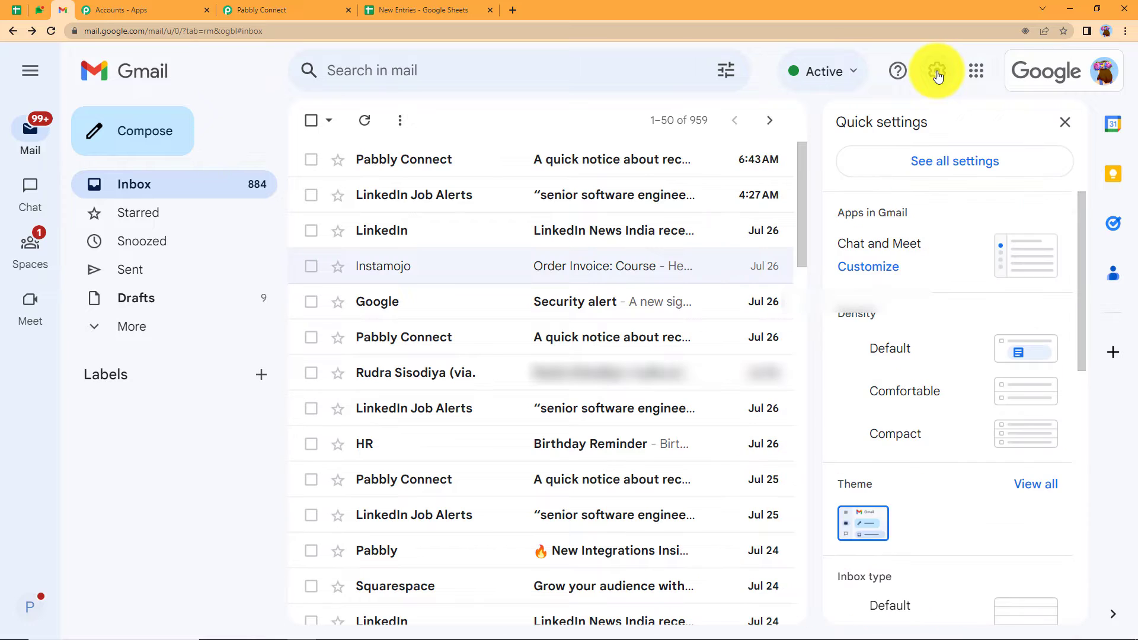
left_click(929, 159)
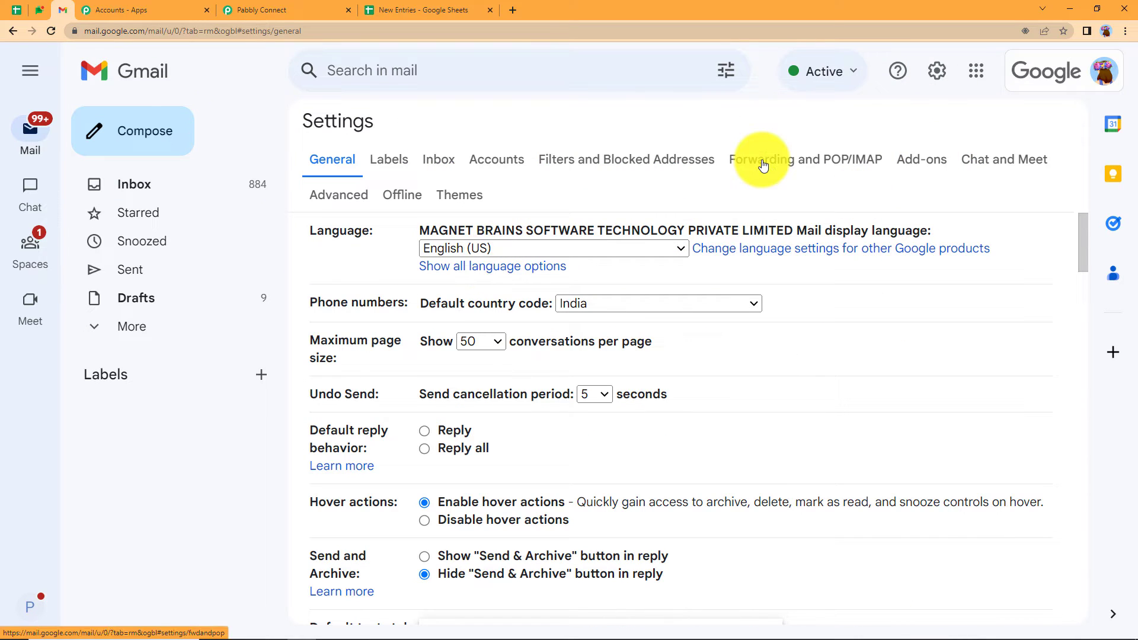
left_click(763, 166)
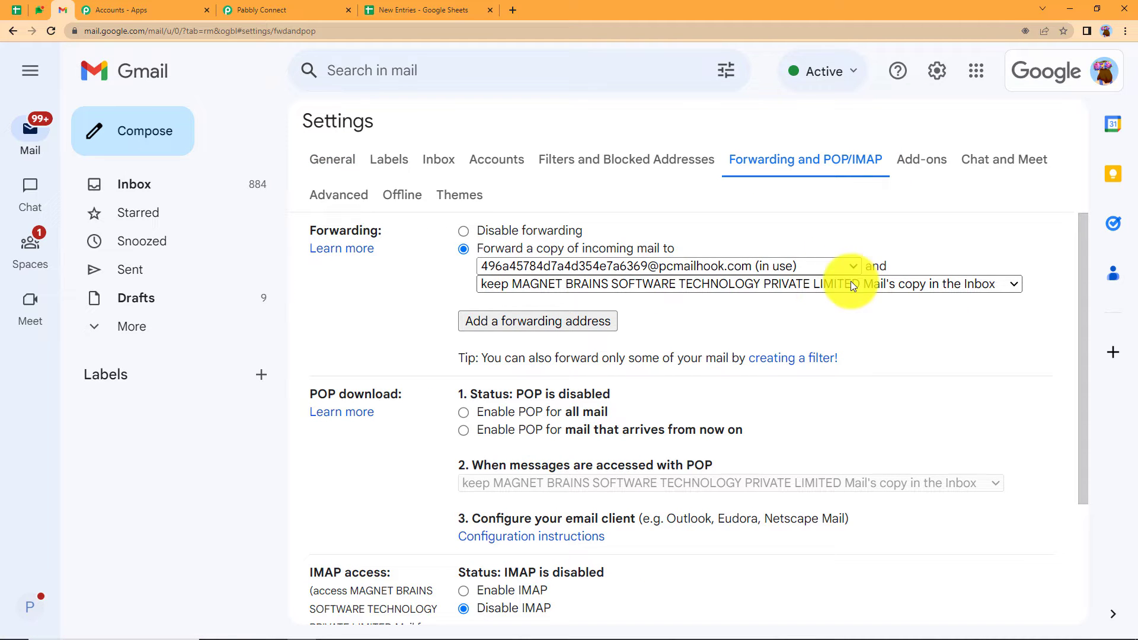
left_click(801, 261)
left_click(791, 311)
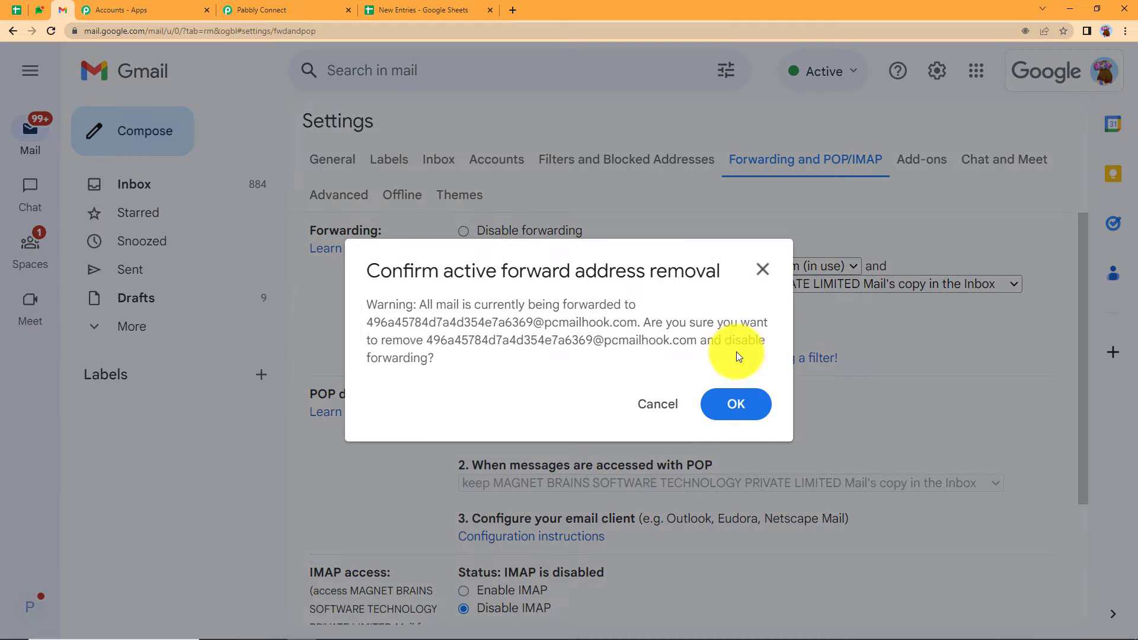
left_click(736, 403)
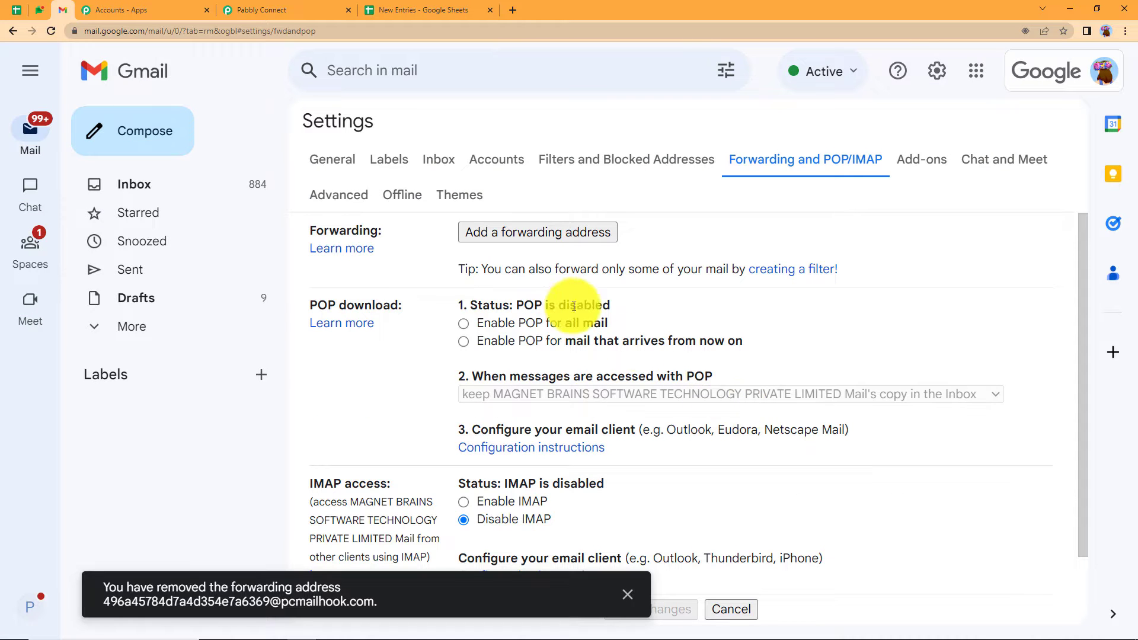
- Add the pasted Pabbly parser address as a new forwarding address and confirm the code request
left_click(500, 233)
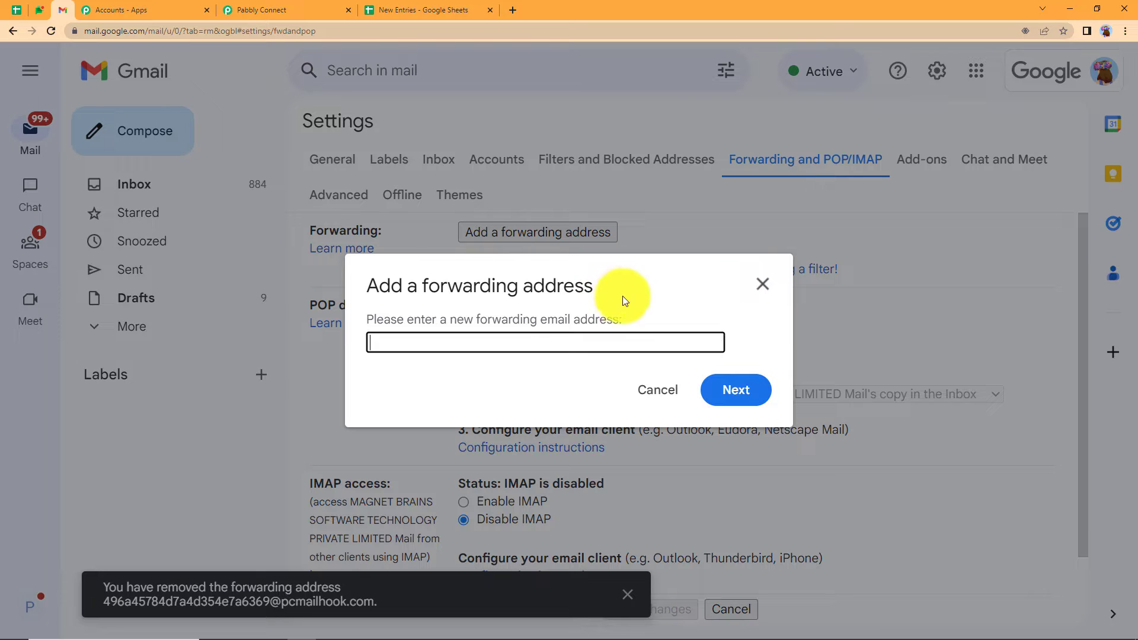
key("ctrl+v")
left_click(729, 388)
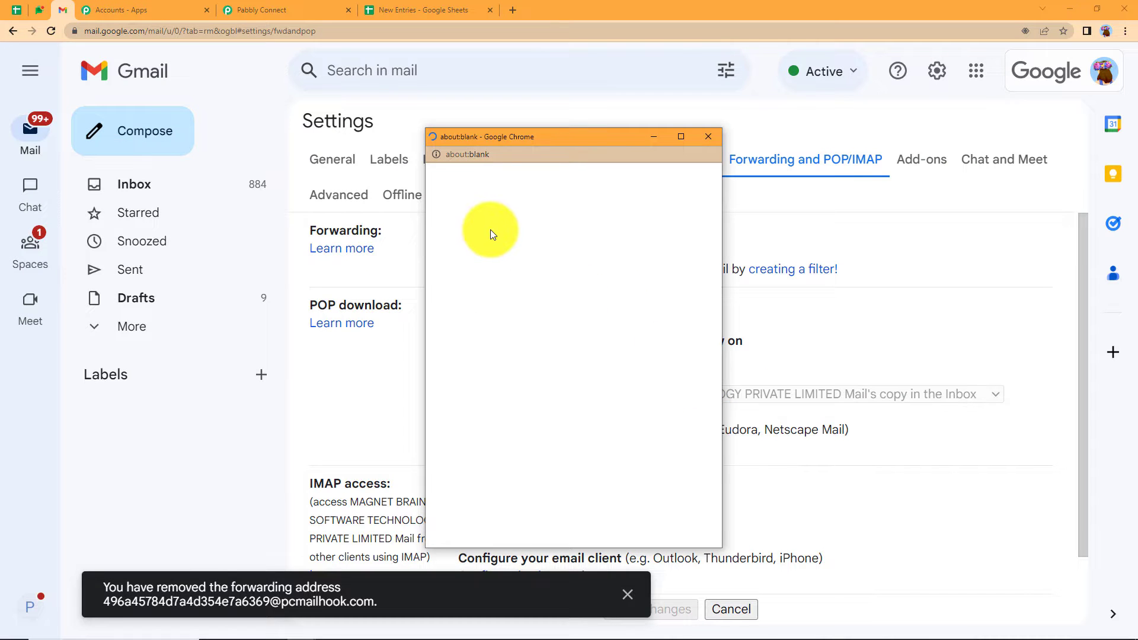
left_click(467, 224)
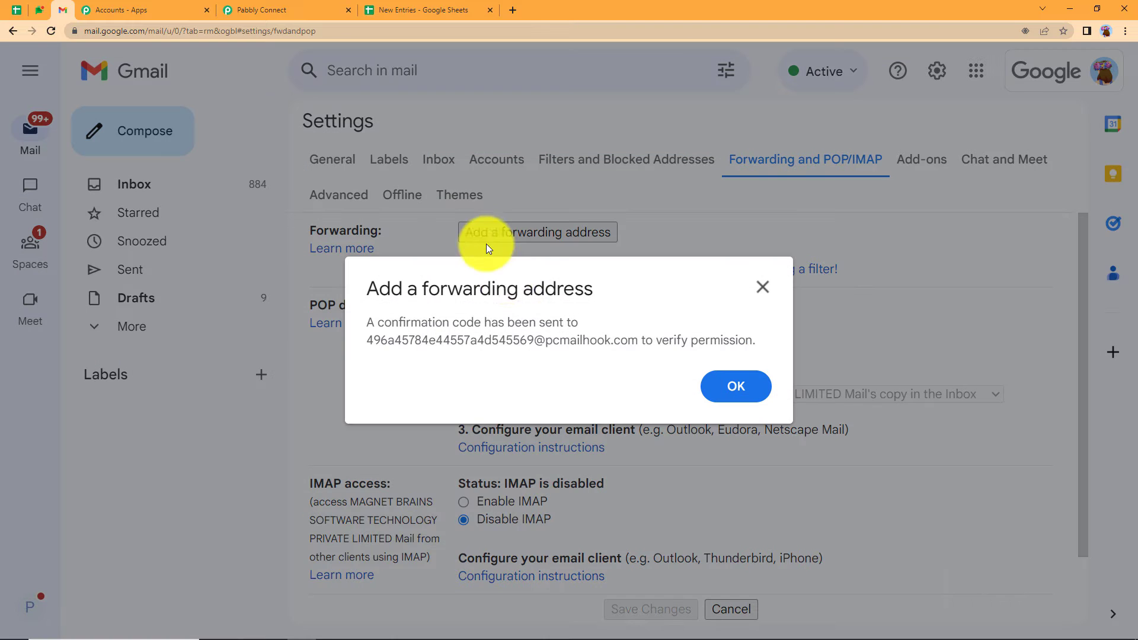
left_click(736, 386)
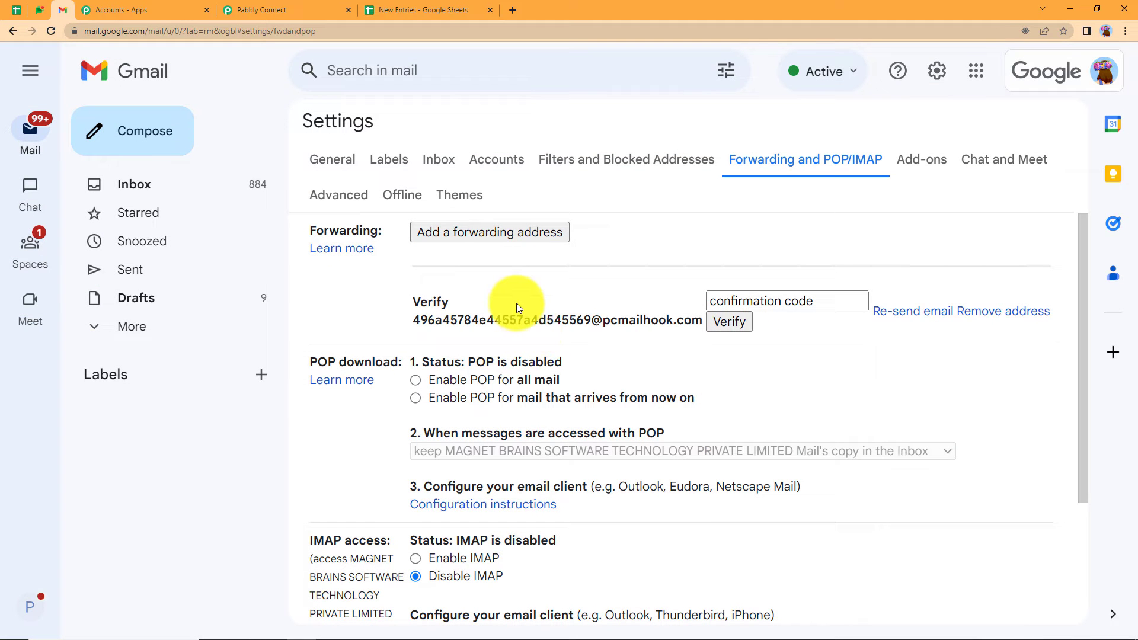
- Enlarge the captured email's Body Text and select Gmail's forwarding confirmation code
left_click(315, 7)
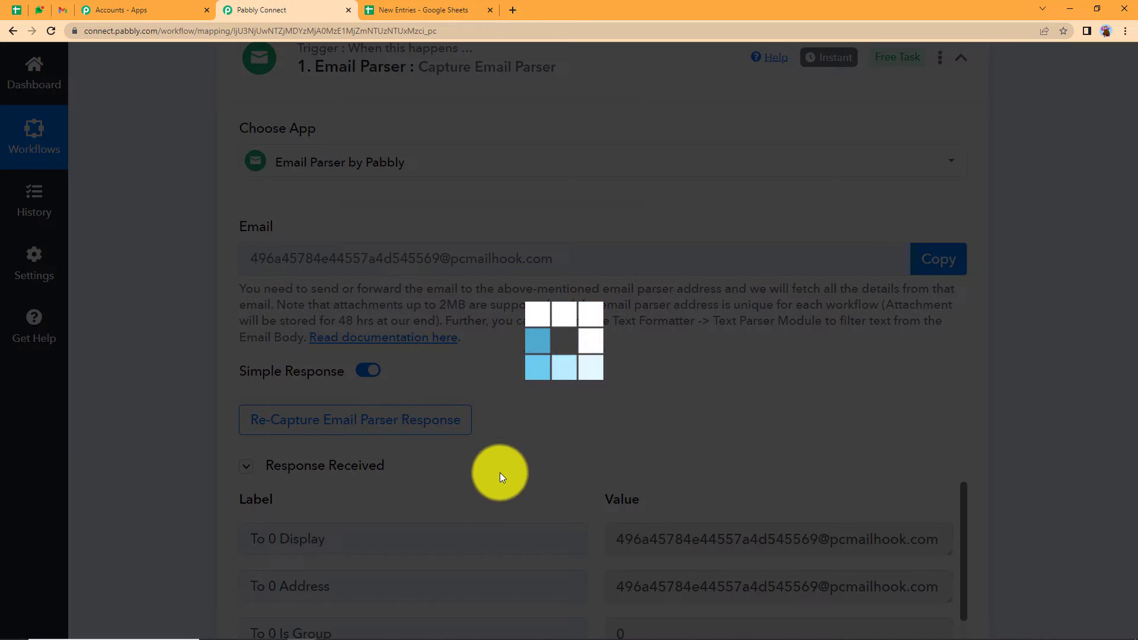
scroll(577, 454, "down", 10)
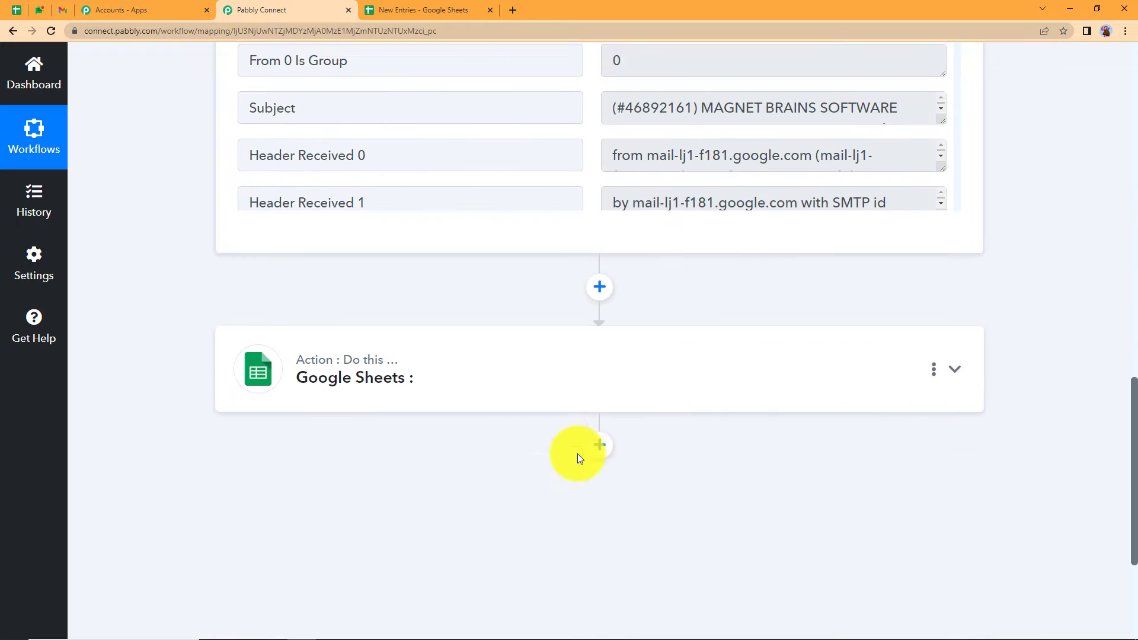
scroll(577, 453, "down", 1)
scroll(685, 132, "down", 2)
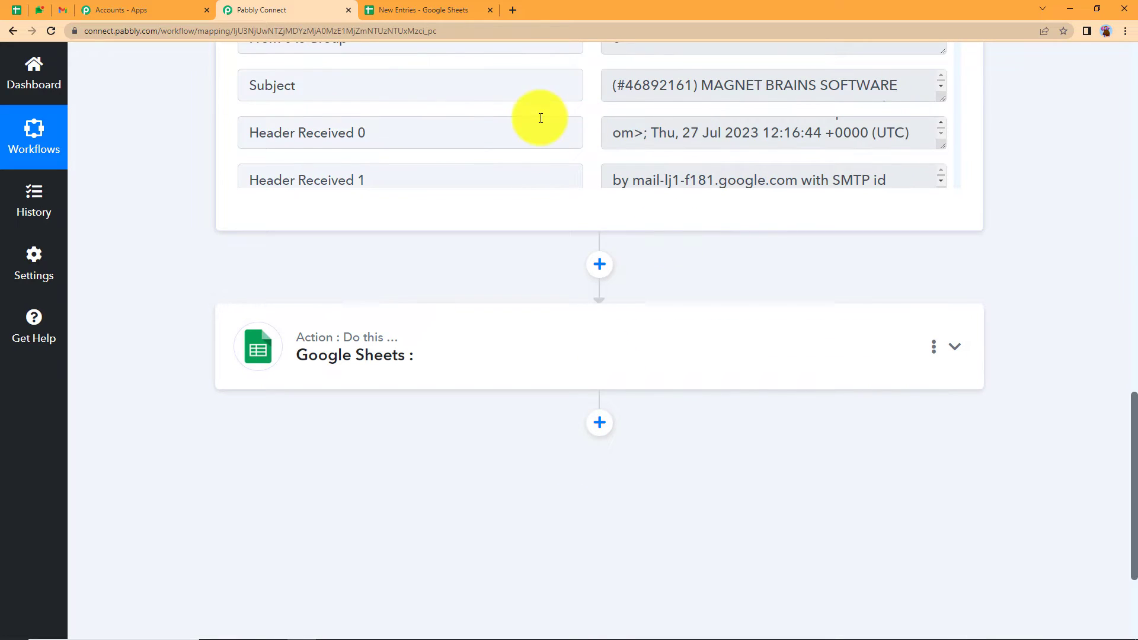
scroll(540, 118, "down", 5)
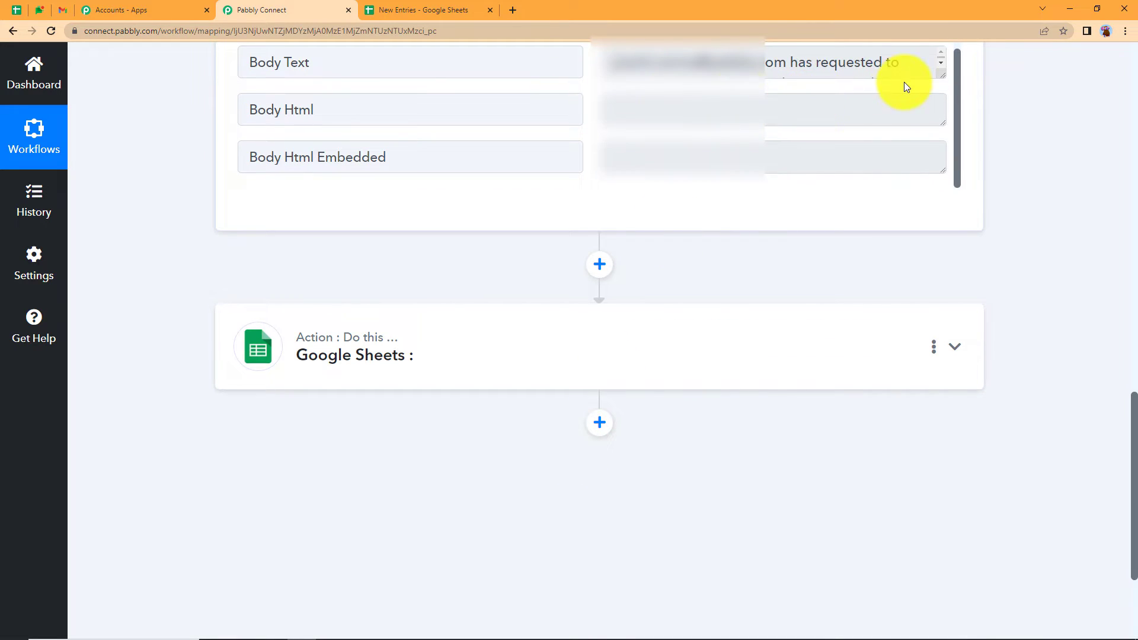
left_click_drag(943, 77, 933, 188)
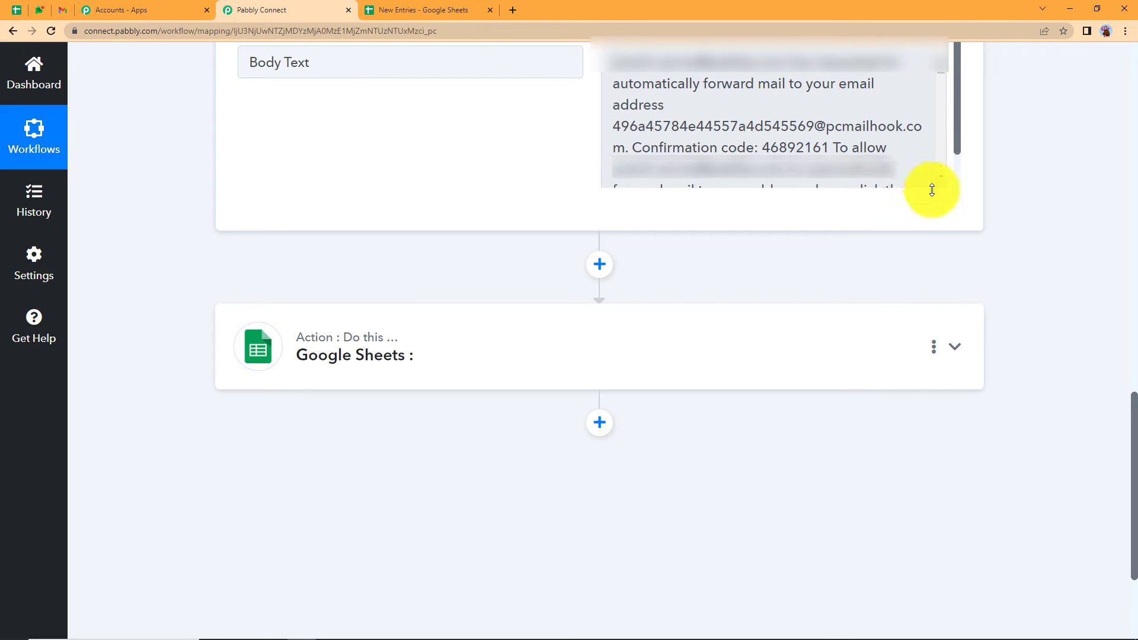
left_click_drag(762, 149, 808, 152)
double_click(789, 149)
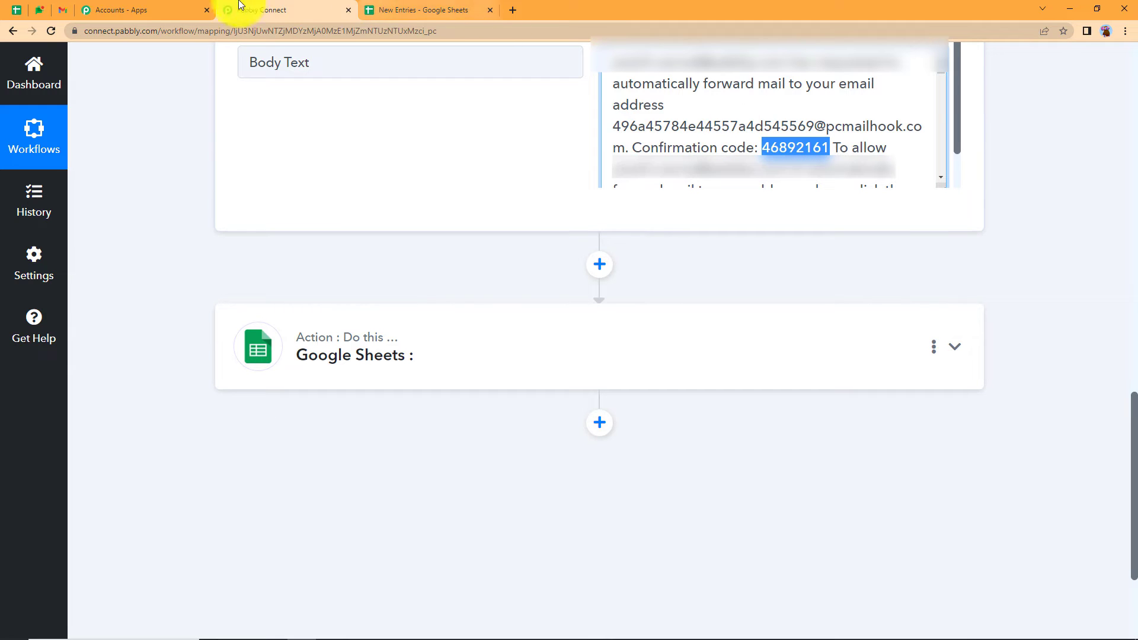
left_click(63, 10)
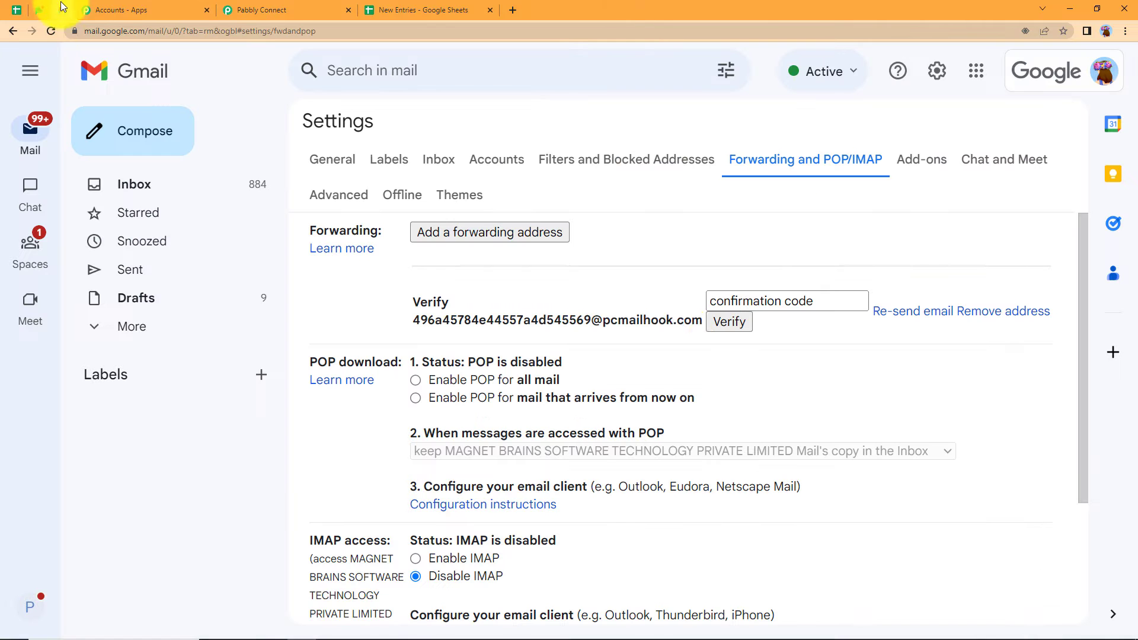
- Verify the parser address with the confirmation code, enable forwarding a copy of incoming mail, and save
left_click(775, 309)
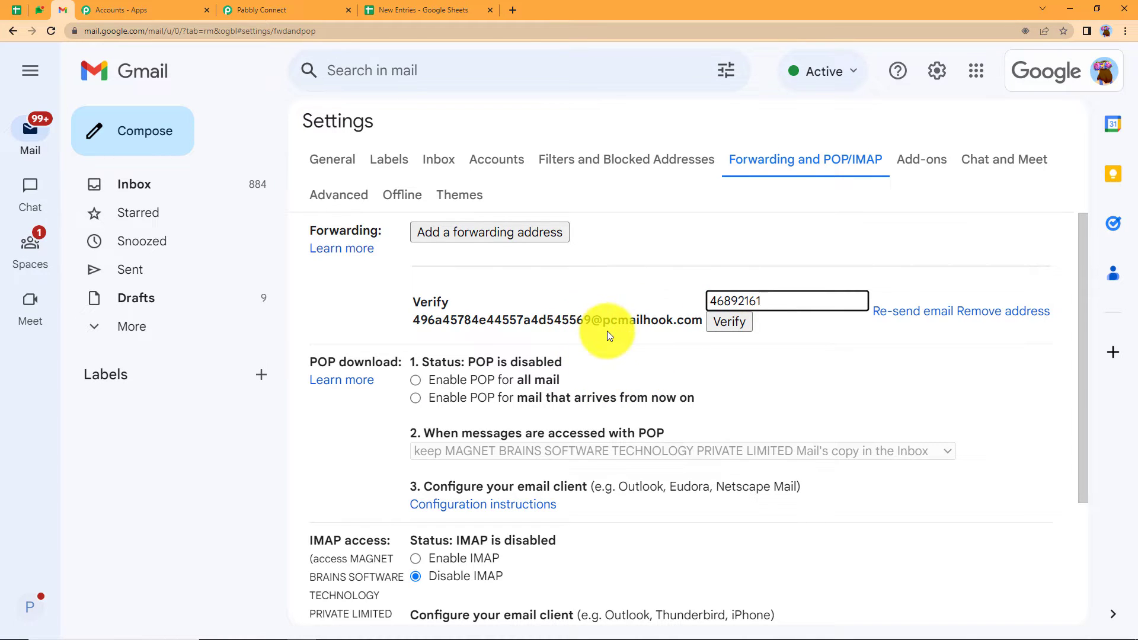
left_click(724, 328)
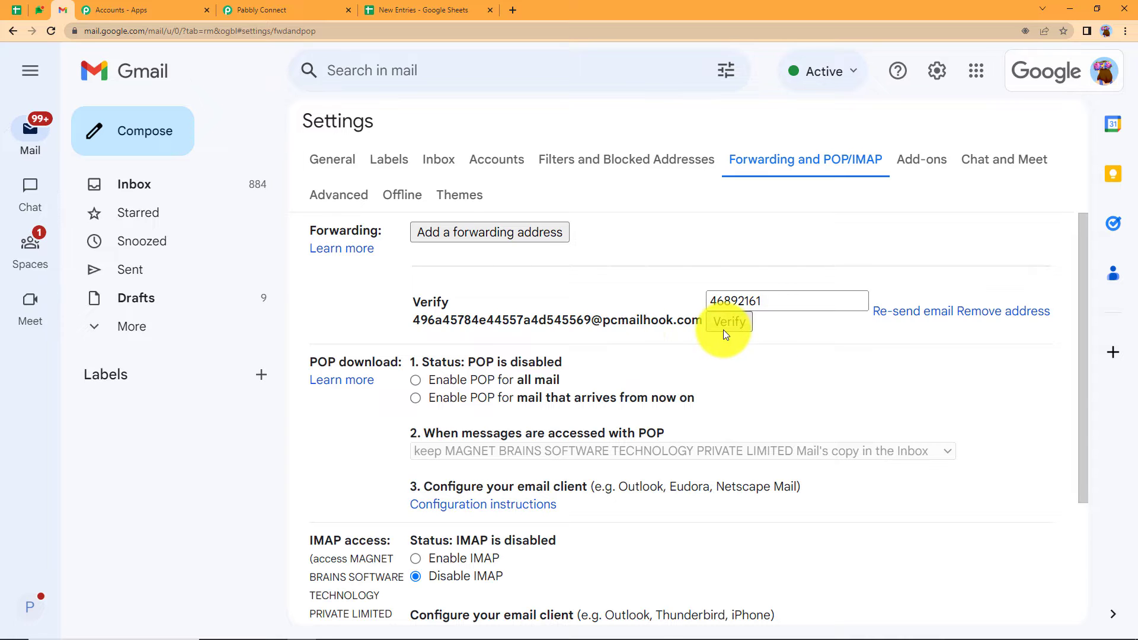
left_click(463, 248)
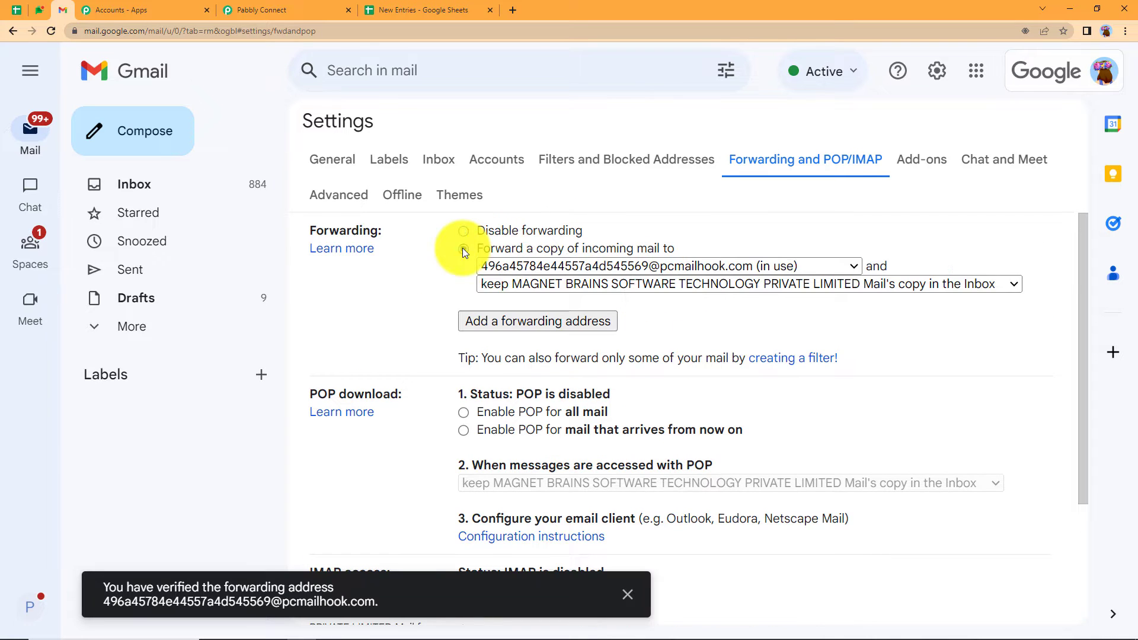
scroll(516, 342, "down", 3)
left_click(671, 528)
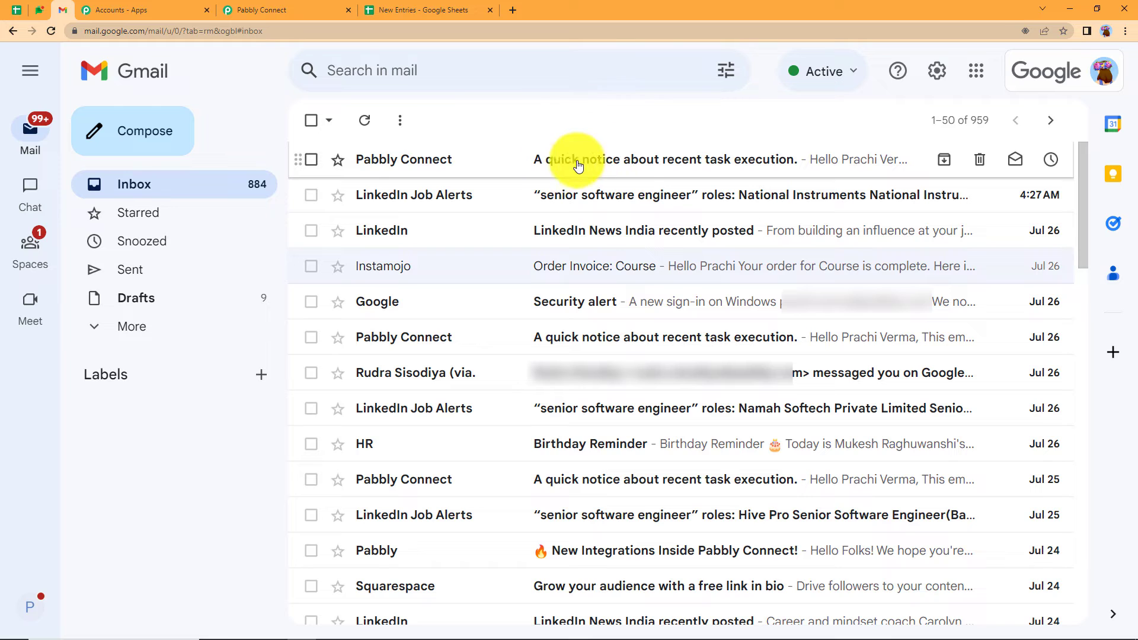
- Confirm Re-Capture Email Parser Response so the trigger waits for a new email, then glance at Gmail and Sheets
left_click(323, 3)
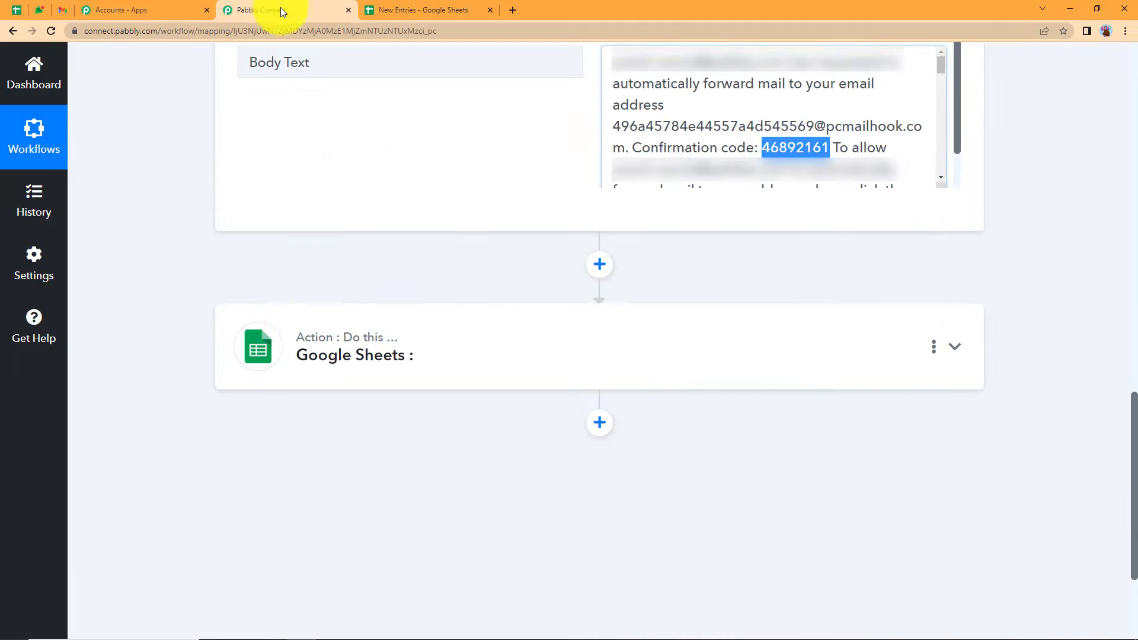
scroll(427, 356, "up", 15)
scroll(333, 600, "down", 3)
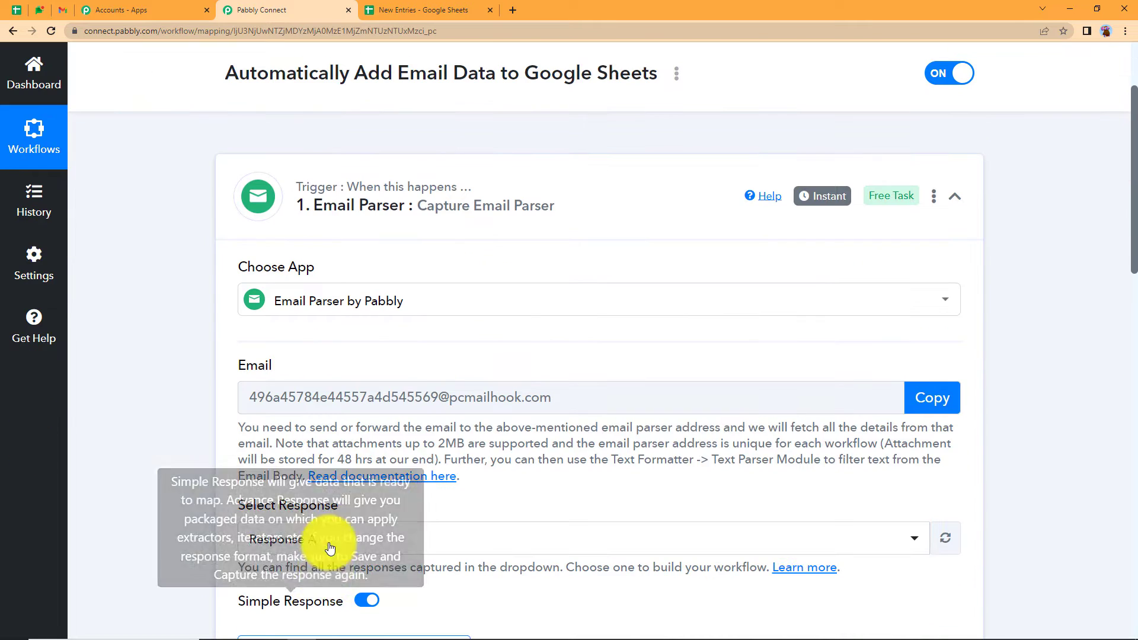
scroll(317, 618, "down", 2)
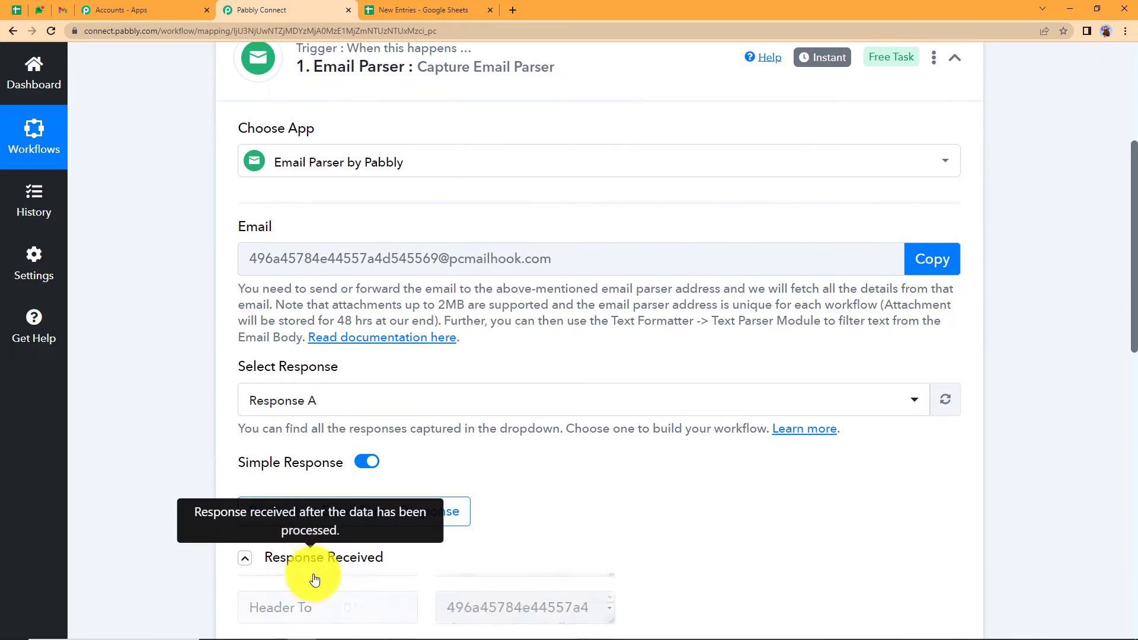
left_click(296, 557)
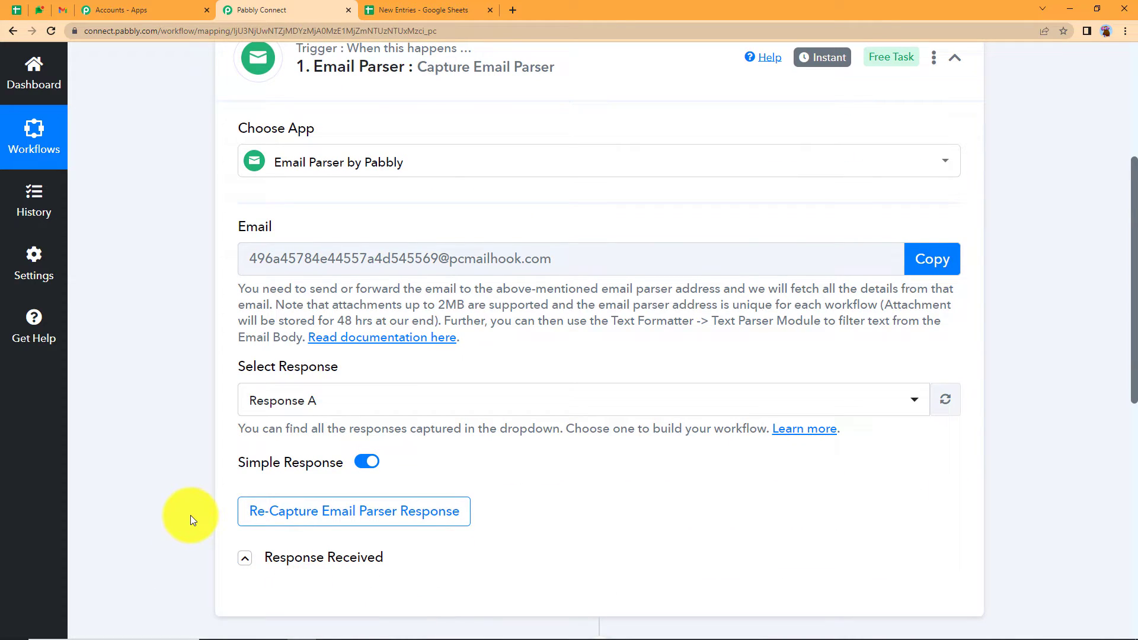
left_click(251, 513)
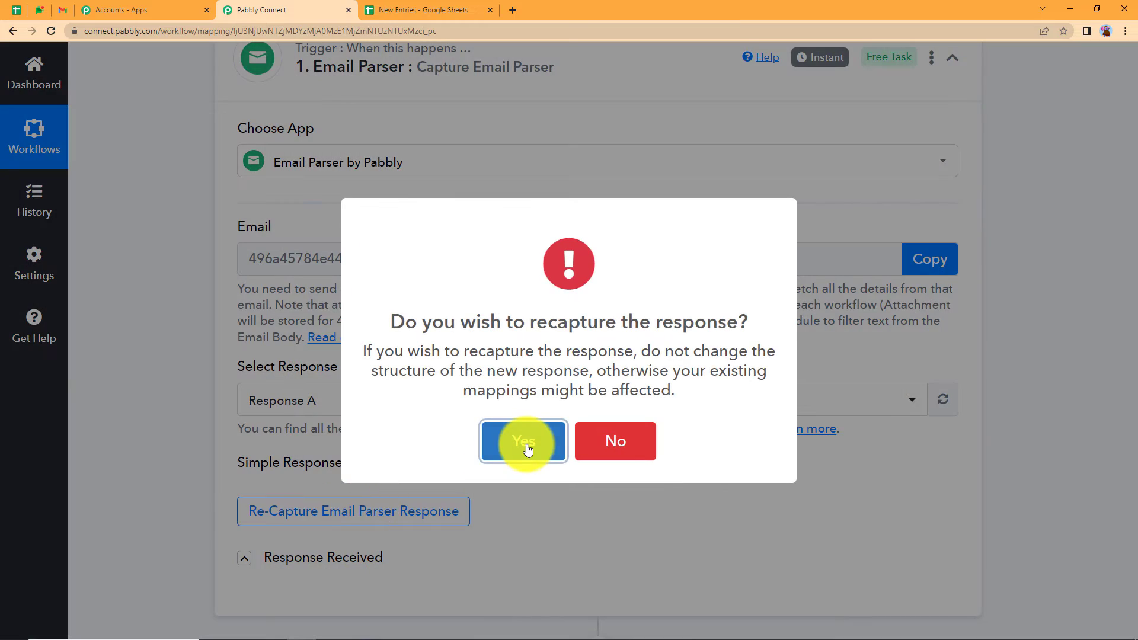
left_click(526, 445)
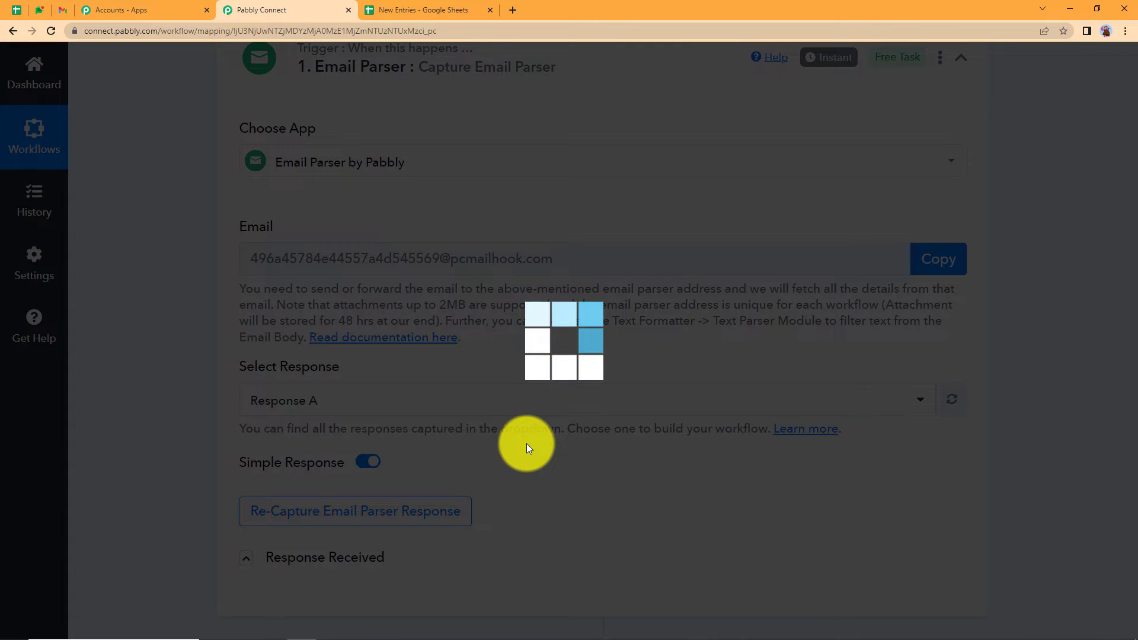
left_click(56, 9)
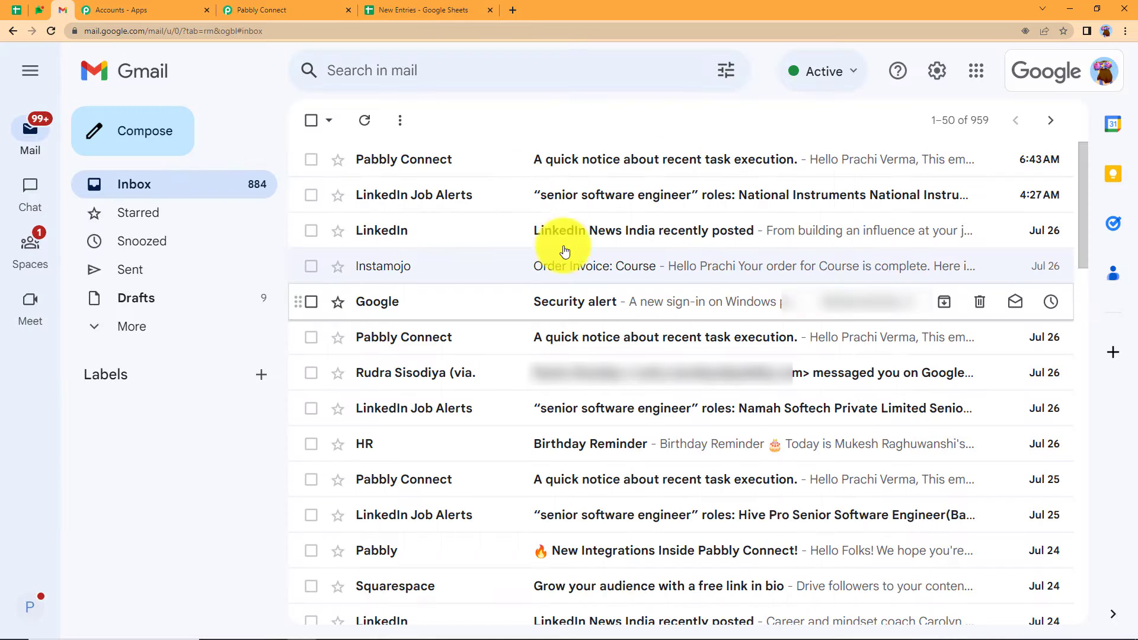
left_click(282, 8)
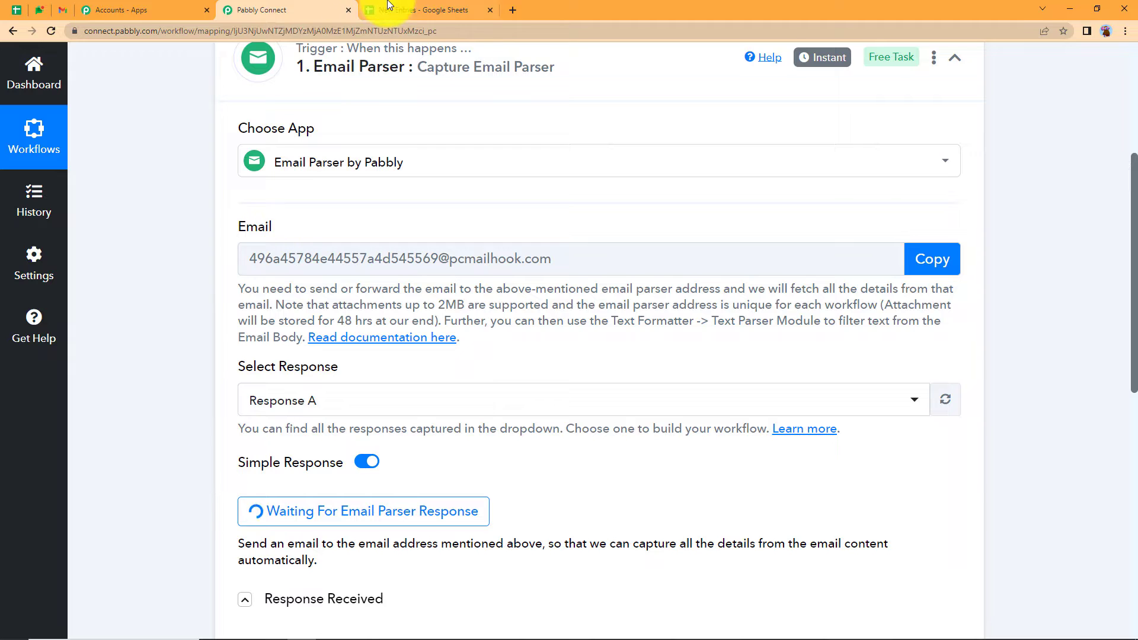
left_click(409, 10)
left_click(271, 9)
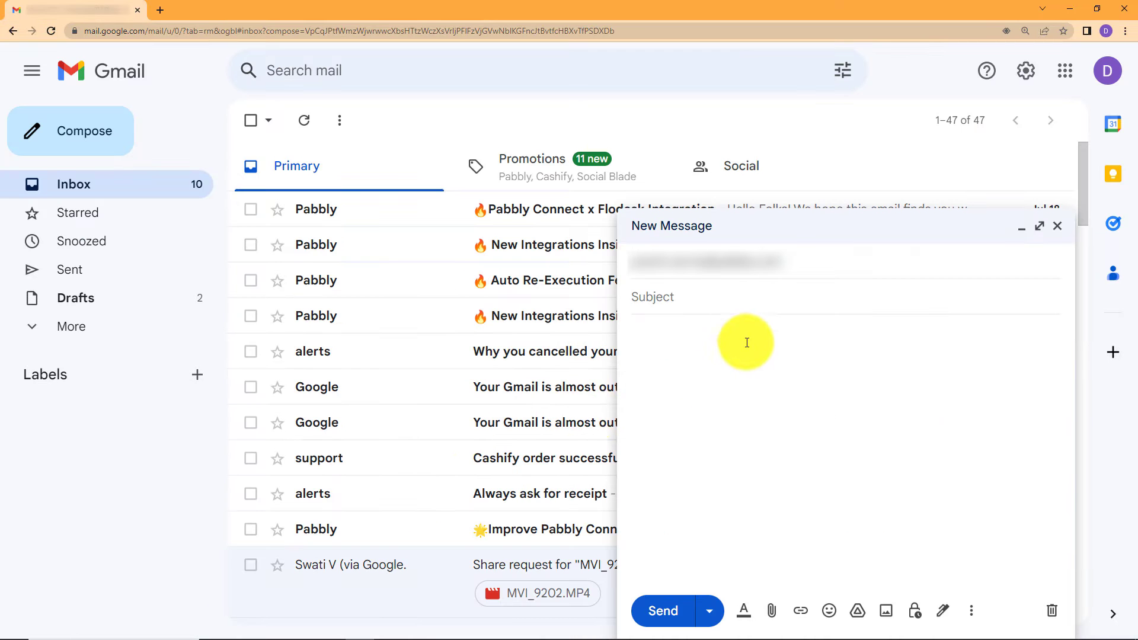
- Write the Contact Registrations email with the lead's name, e-mail and phone number, and send it
left_click(659, 285)
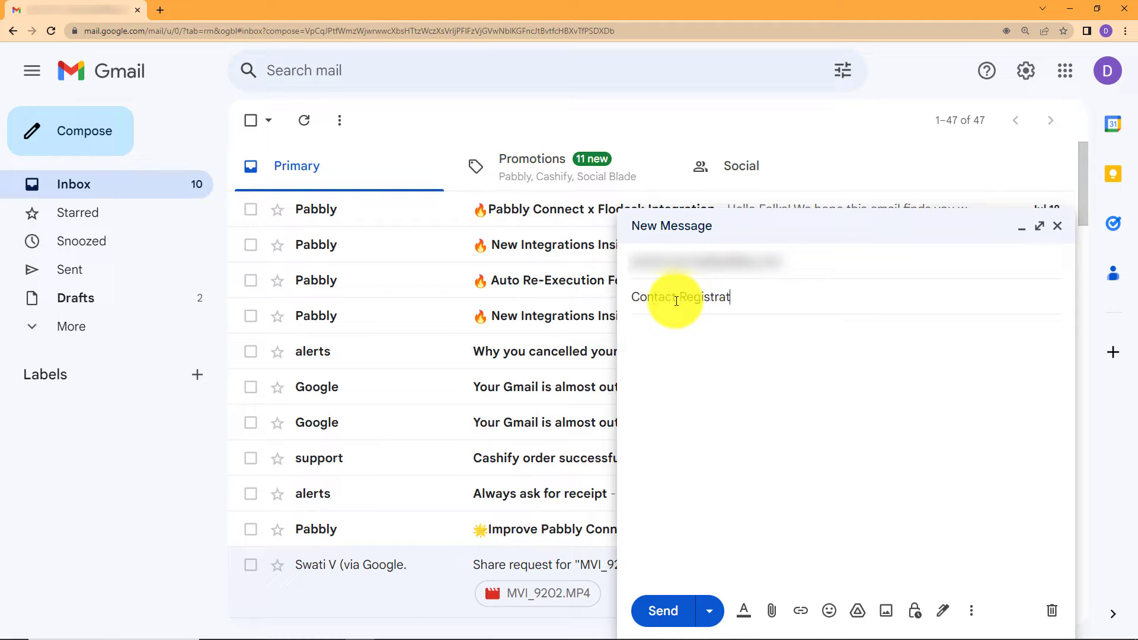
left_click(727, 364)
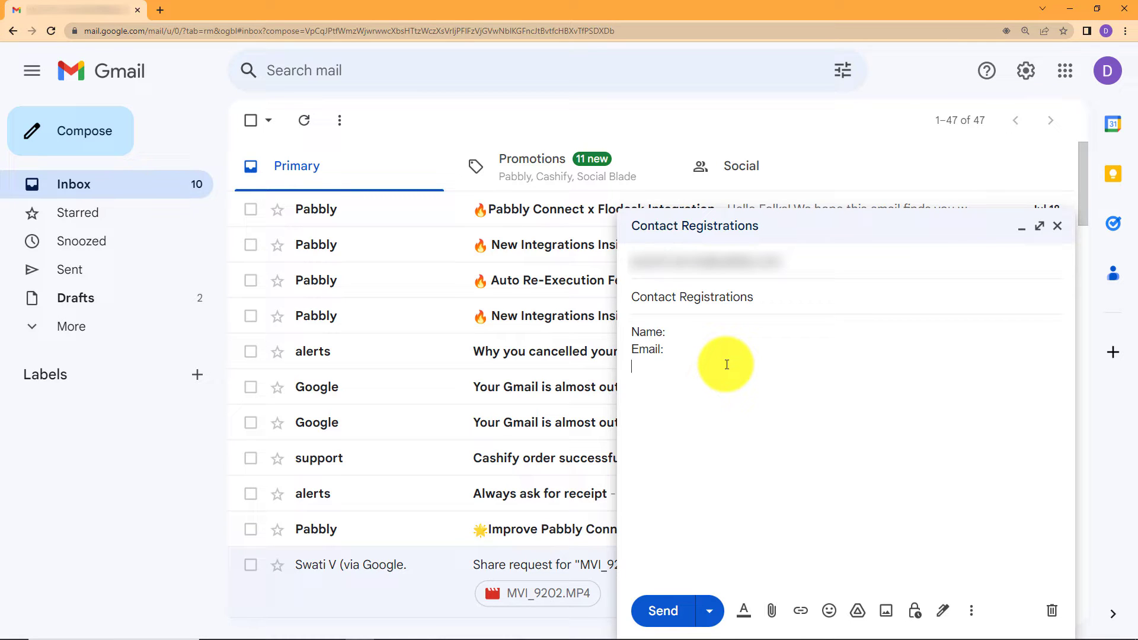
type("Phone Number:")
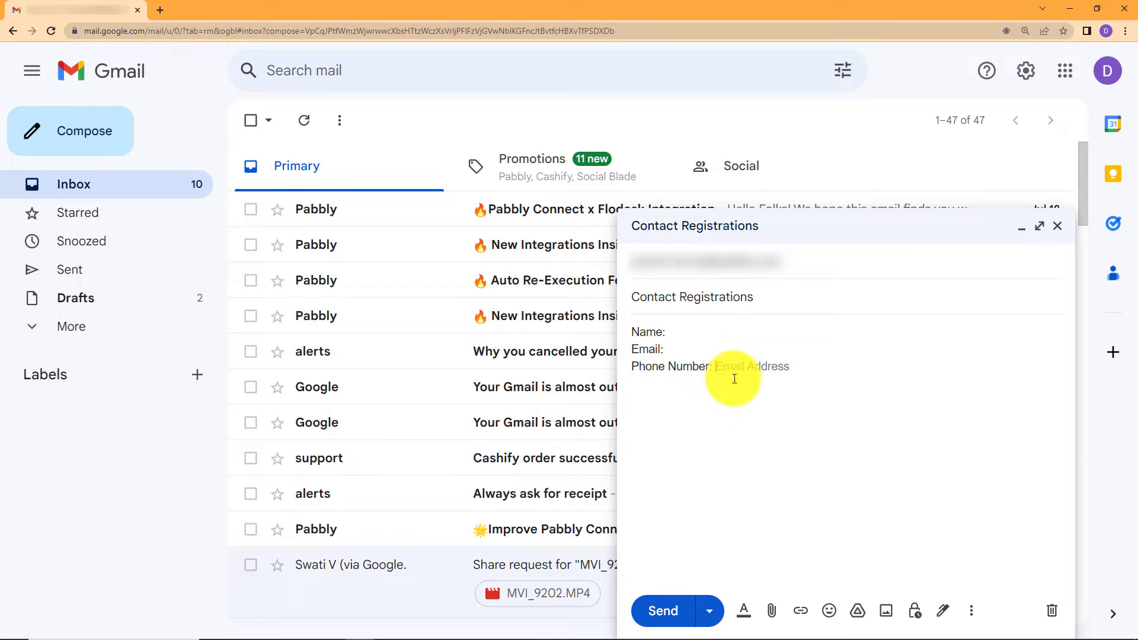
left_click(698, 335)
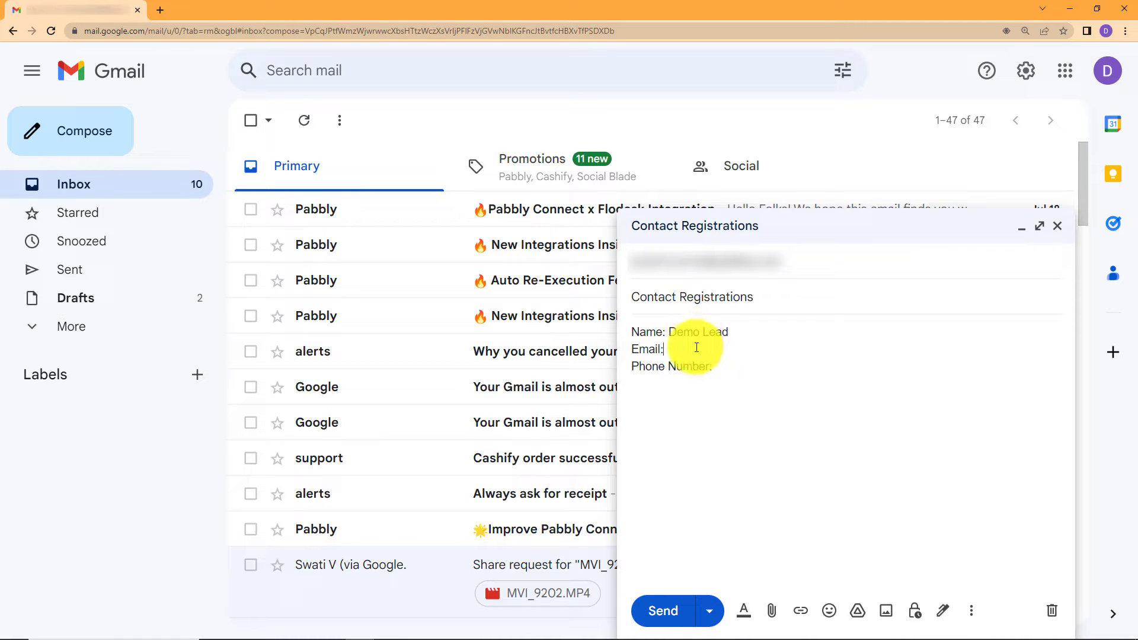
key("ctrl+v")
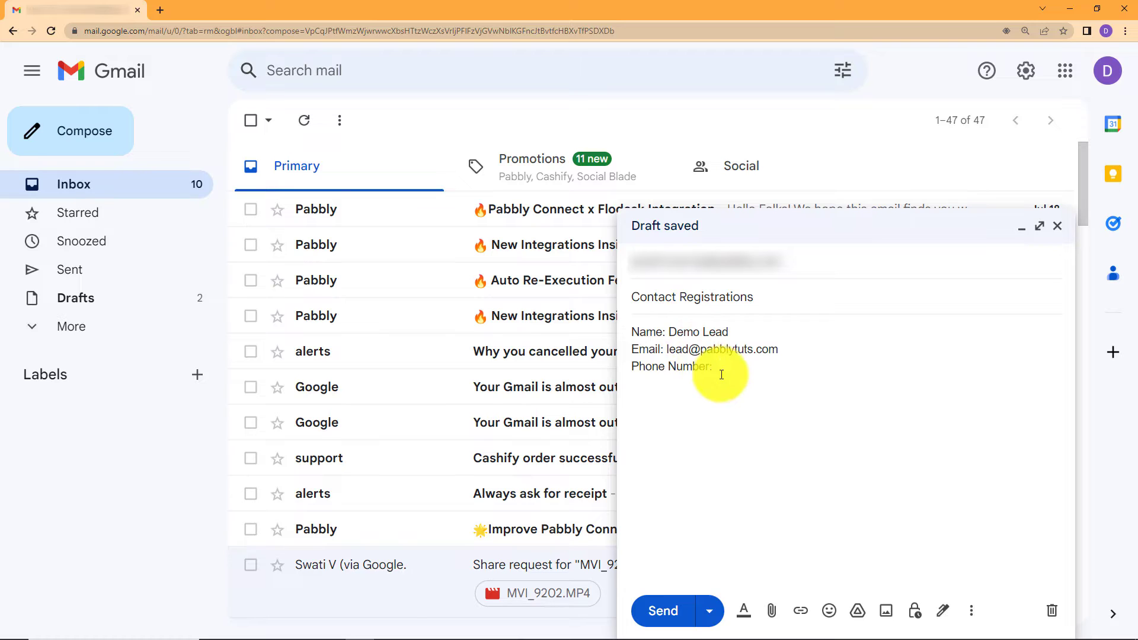
left_click(739, 373)
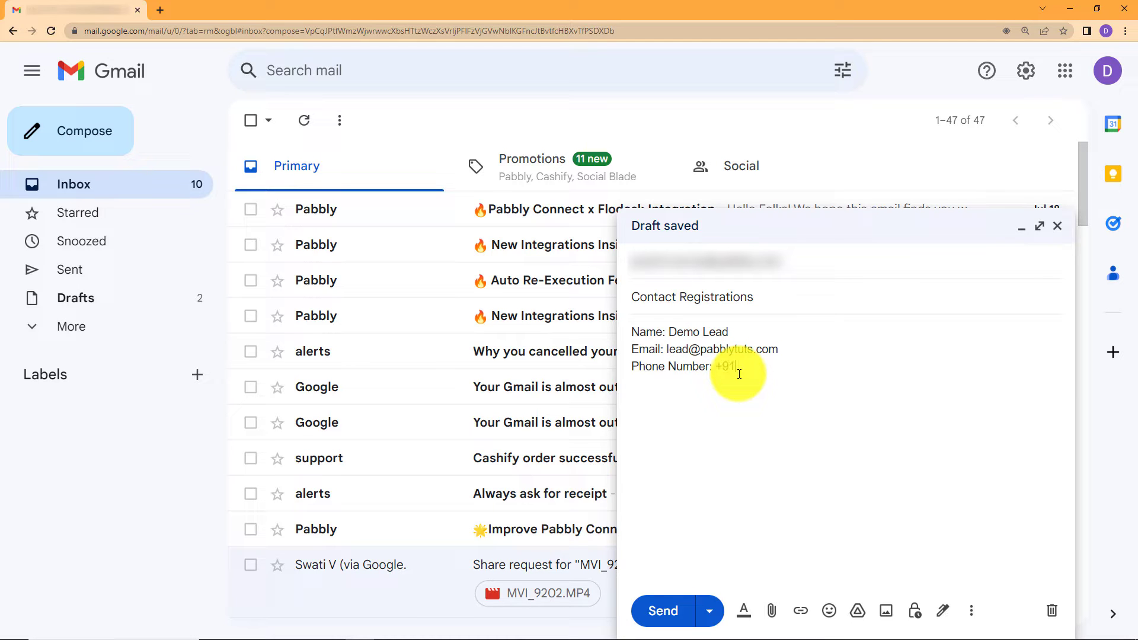
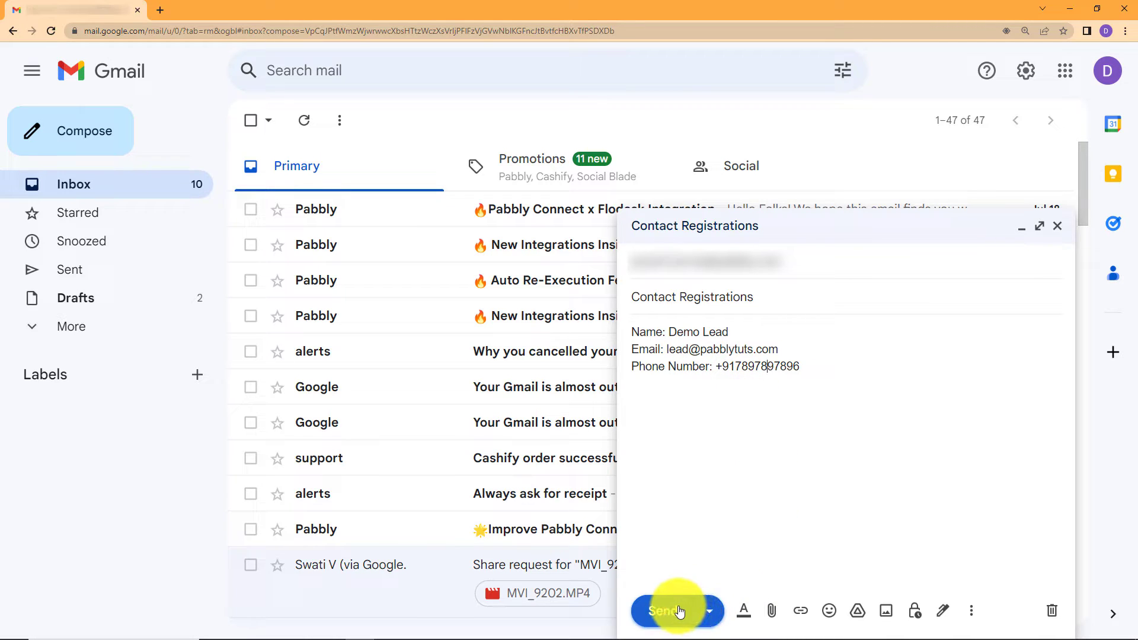
left_click(680, 612)
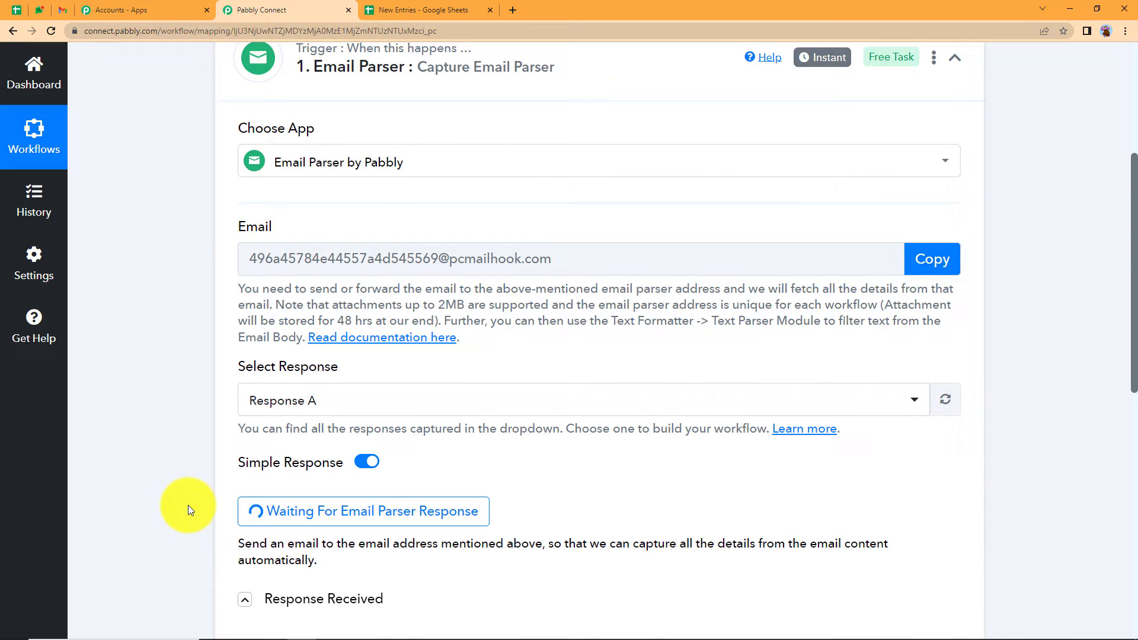
scroll(188, 505, "down", 4)
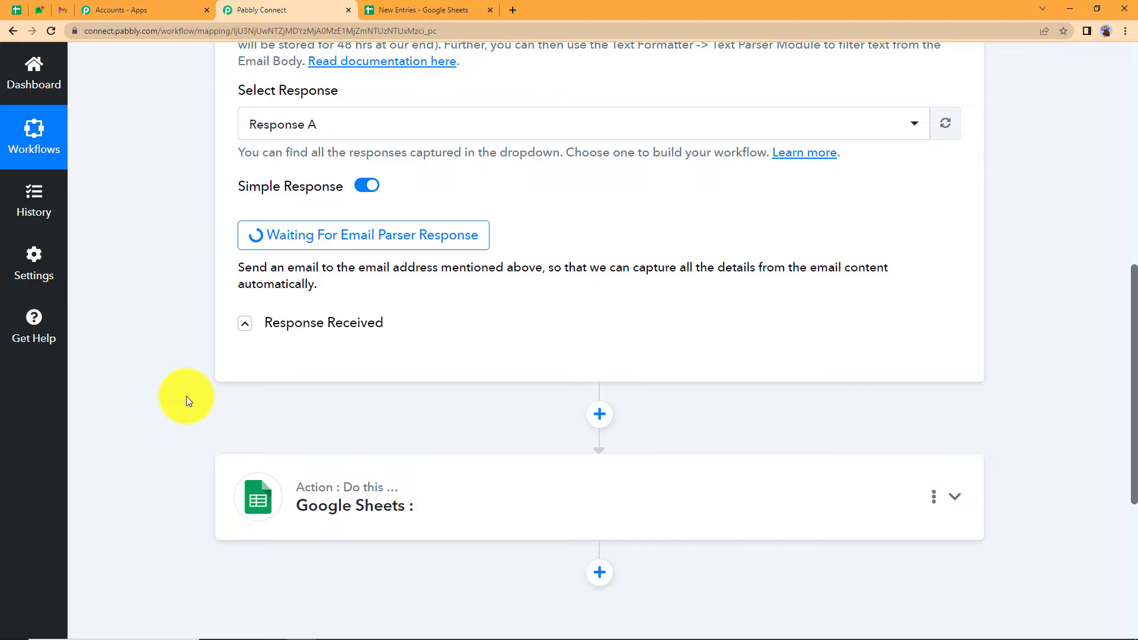
- Confirm the test email arrived in Gmail, then view the captured response in Pabbly
left_click(60, 11)
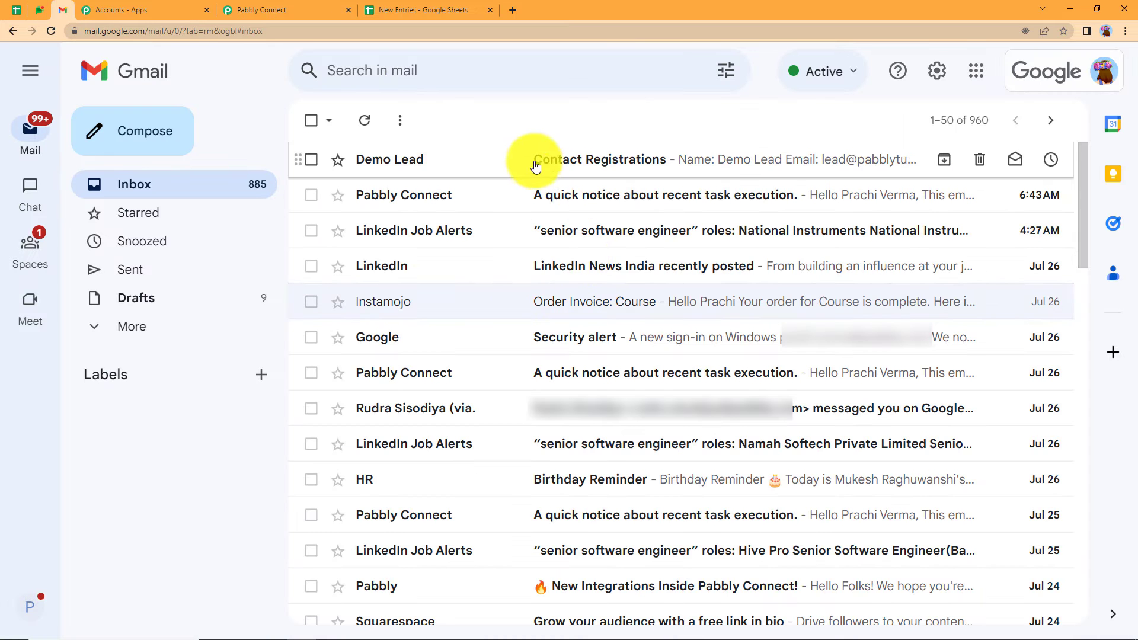
left_click(317, 12)
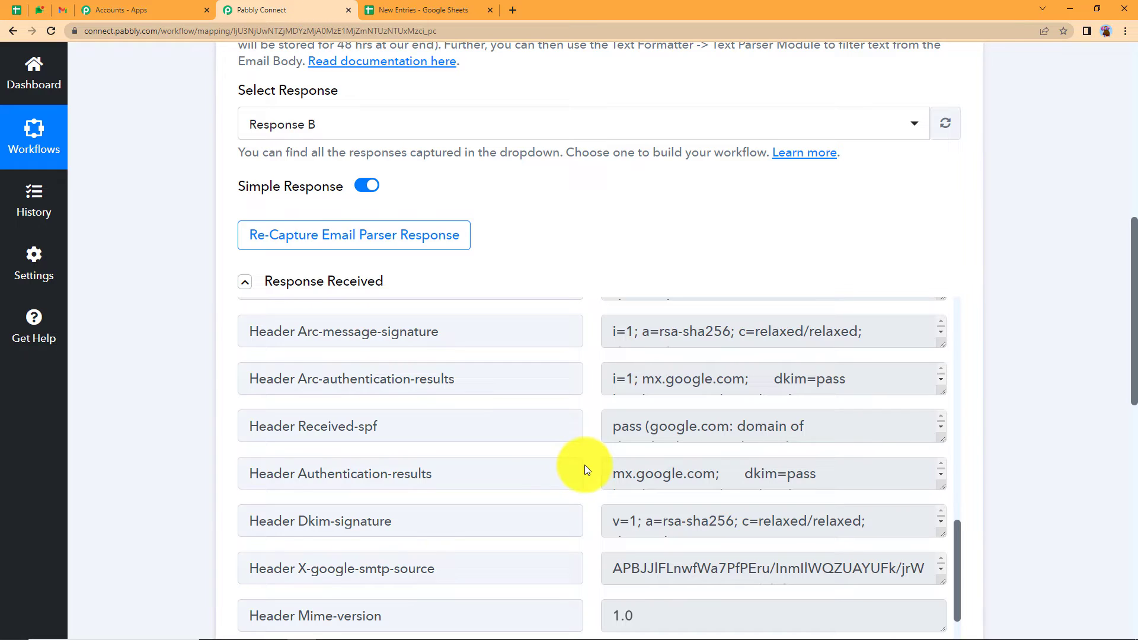
scroll(185, 472, "down", 1)
scroll(185, 471, "down", 2)
scroll(541, 364, "down", 10)
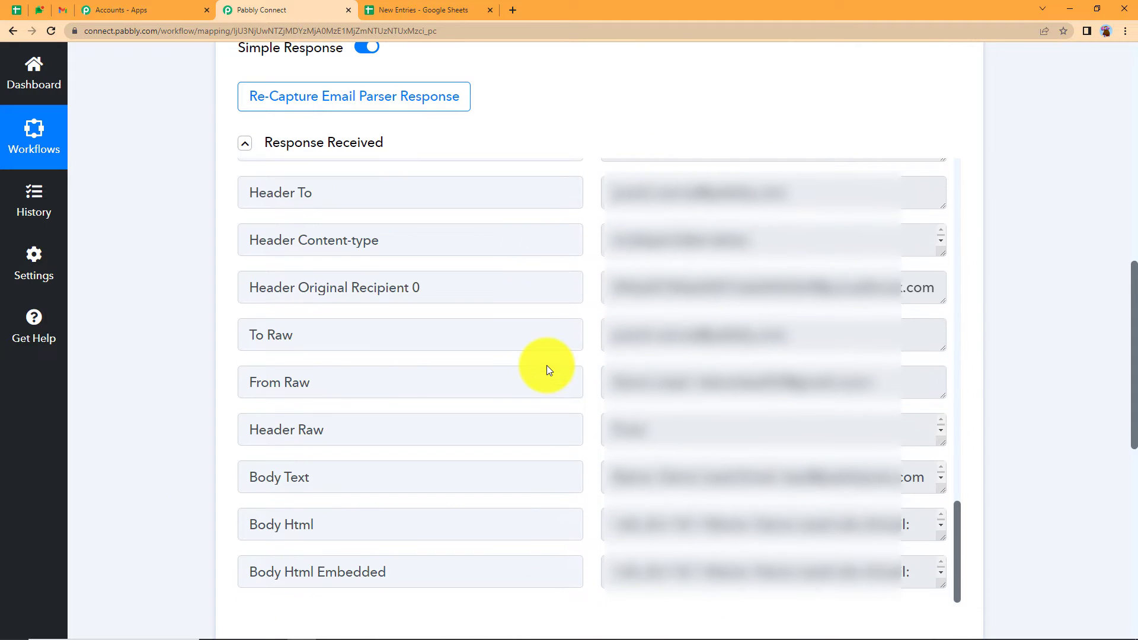
- Check that Body Text holds the lead's name, email and phone, then collapse the trigger
left_click_drag(944, 490, 932, 569)
left_click_drag(858, 508, 562, 465)
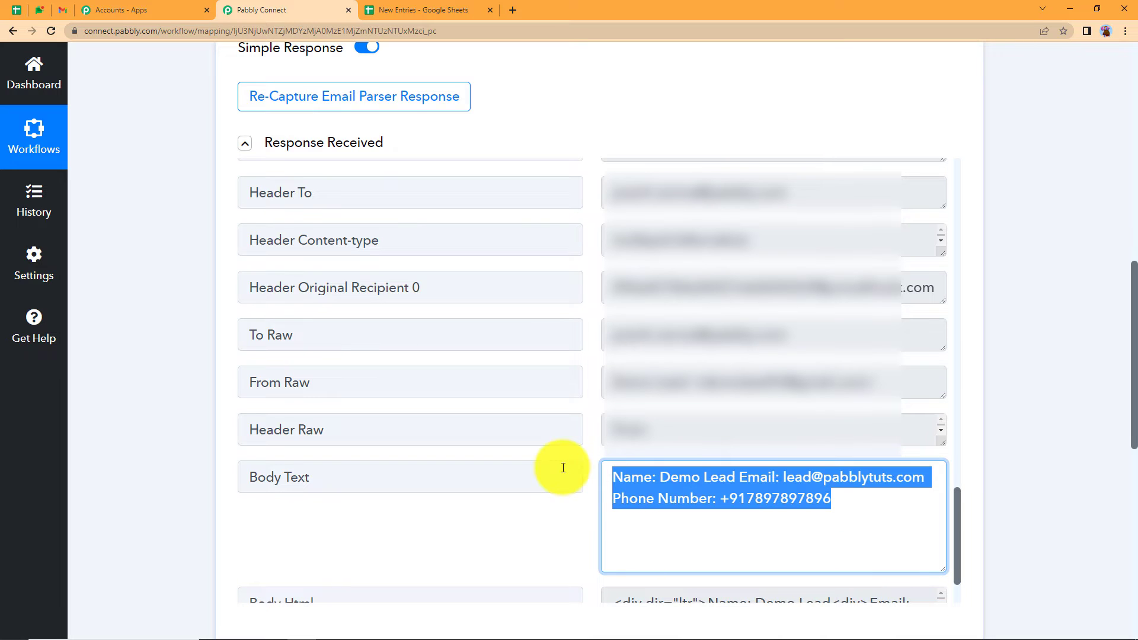
left_click(557, 546)
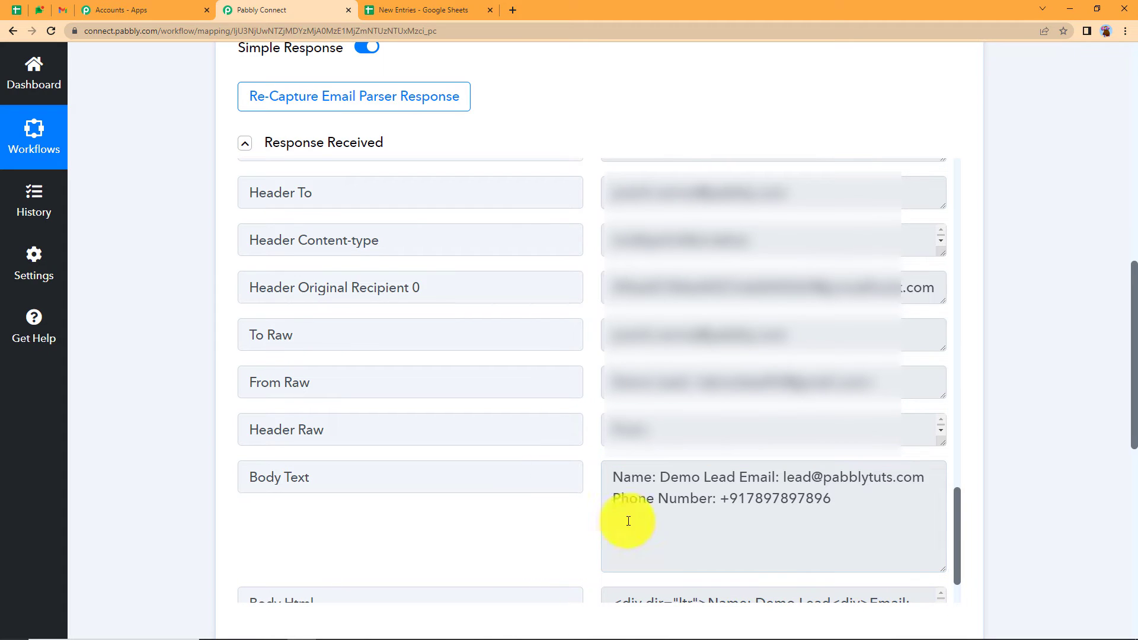
left_click_drag(660, 478, 829, 477)
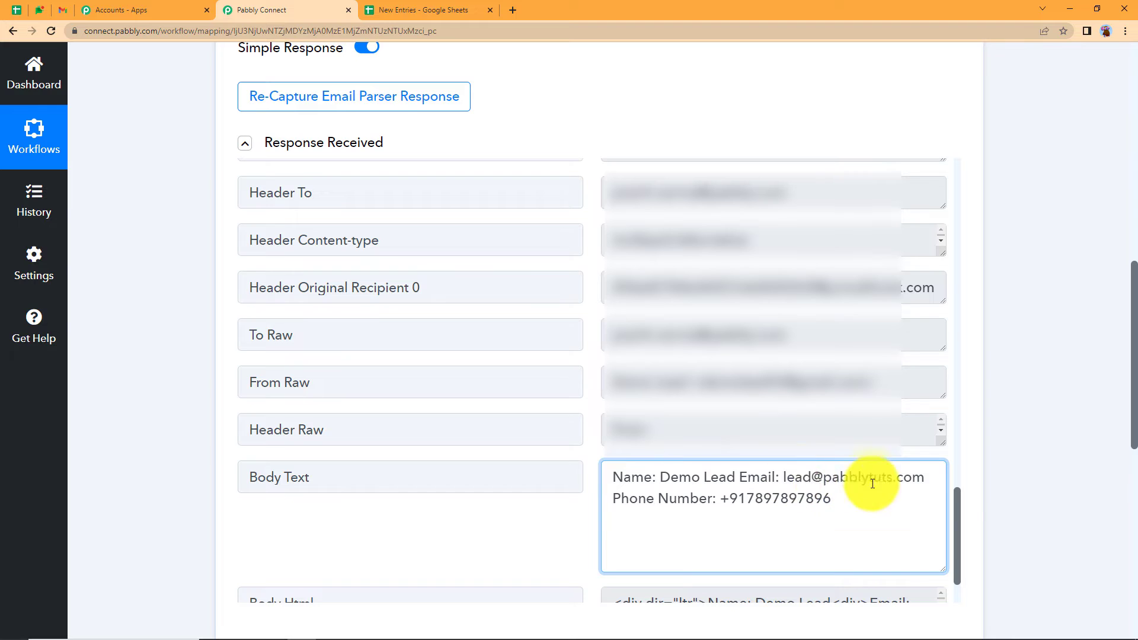
left_click_drag(927, 478, 829, 504)
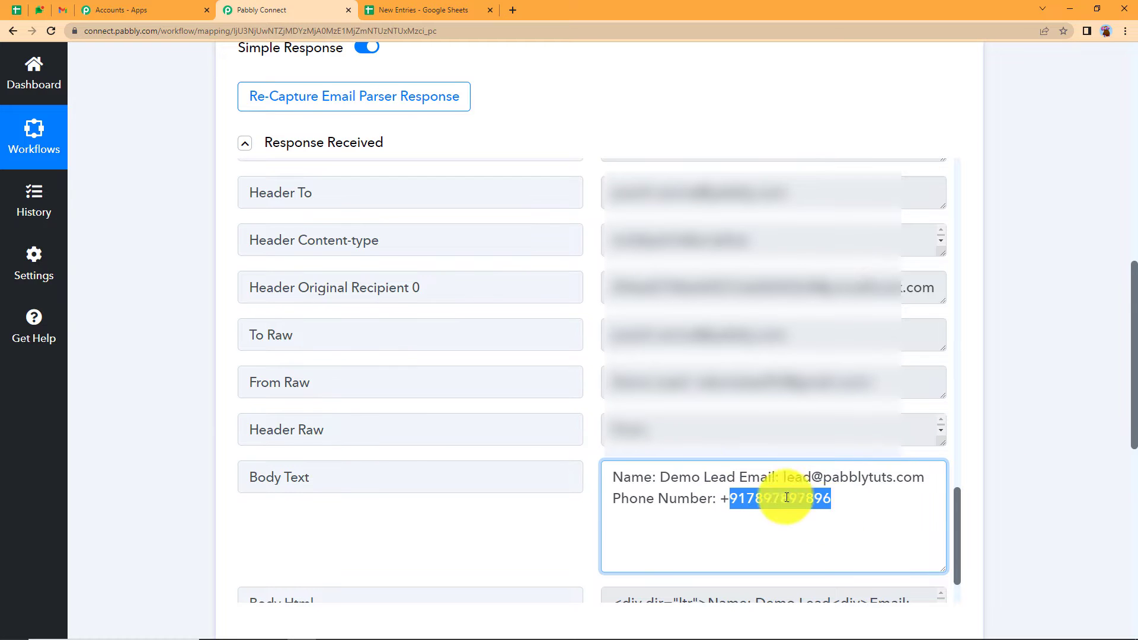
scroll(184, 407, "up", 15)
left_click(348, 326)
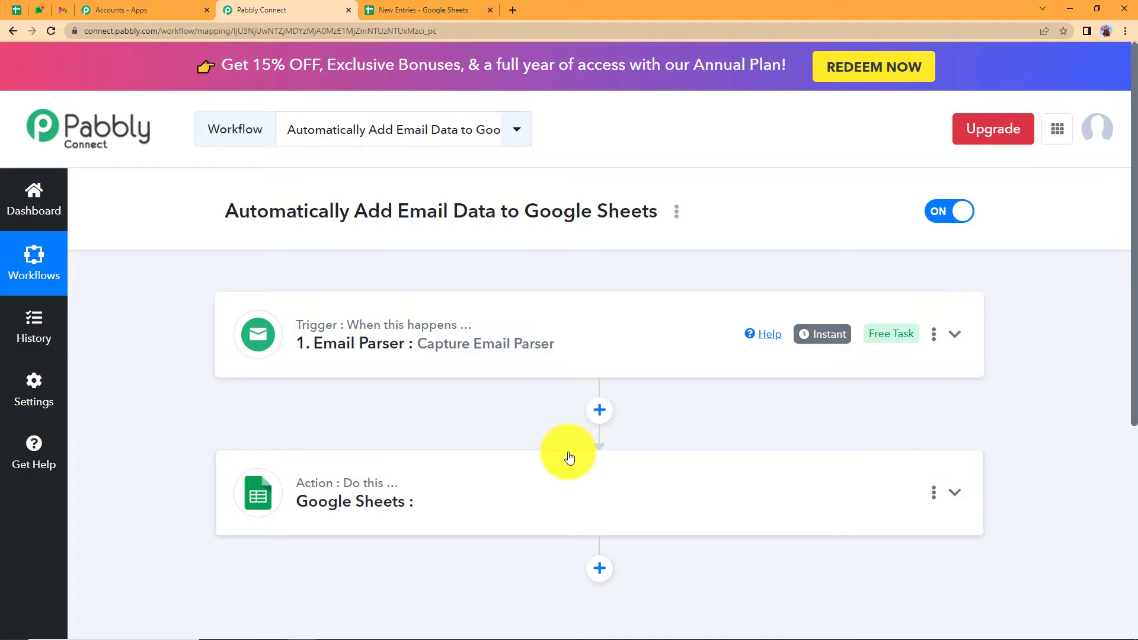
- Check the inbox and New Entries sheet, then add an empty action step below the trigger
left_click(65, 10)
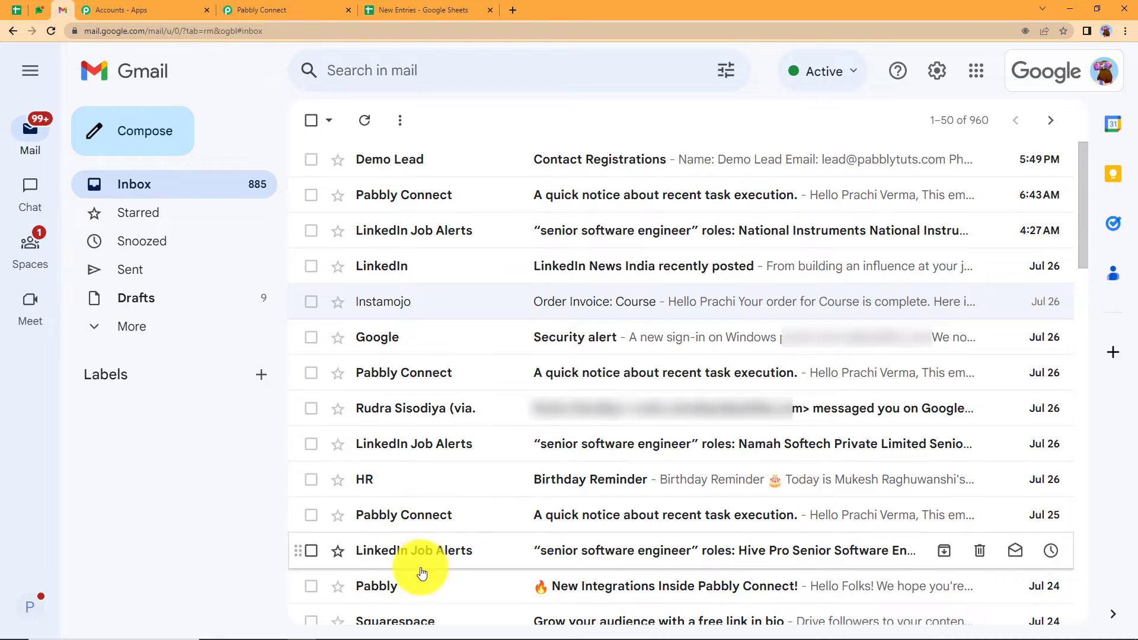
left_click(297, 10)
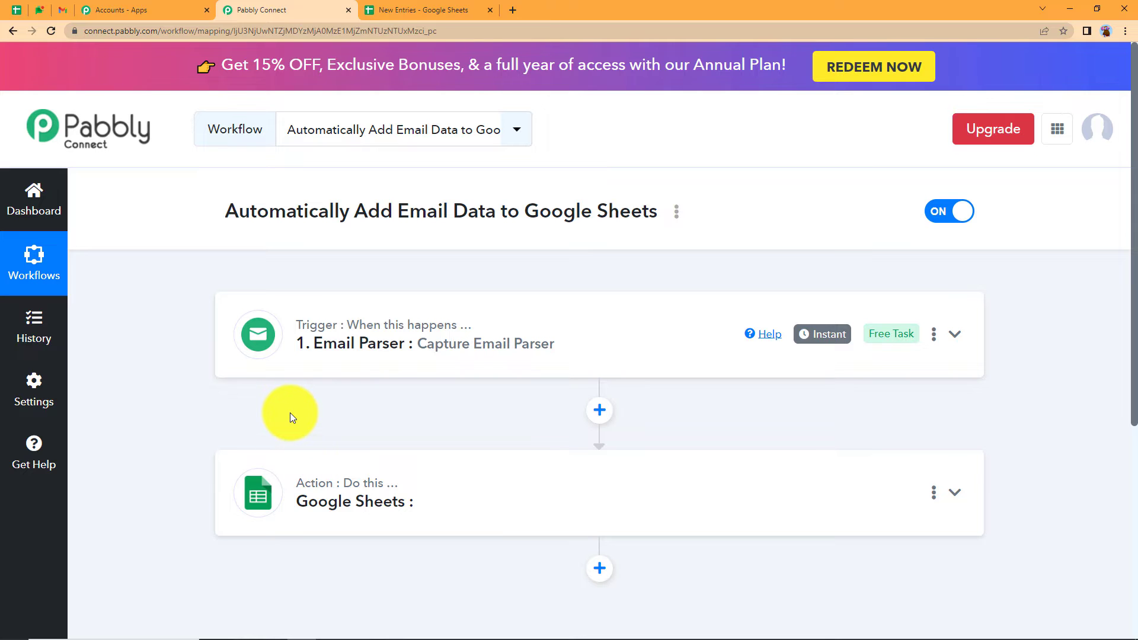
left_click(391, 7)
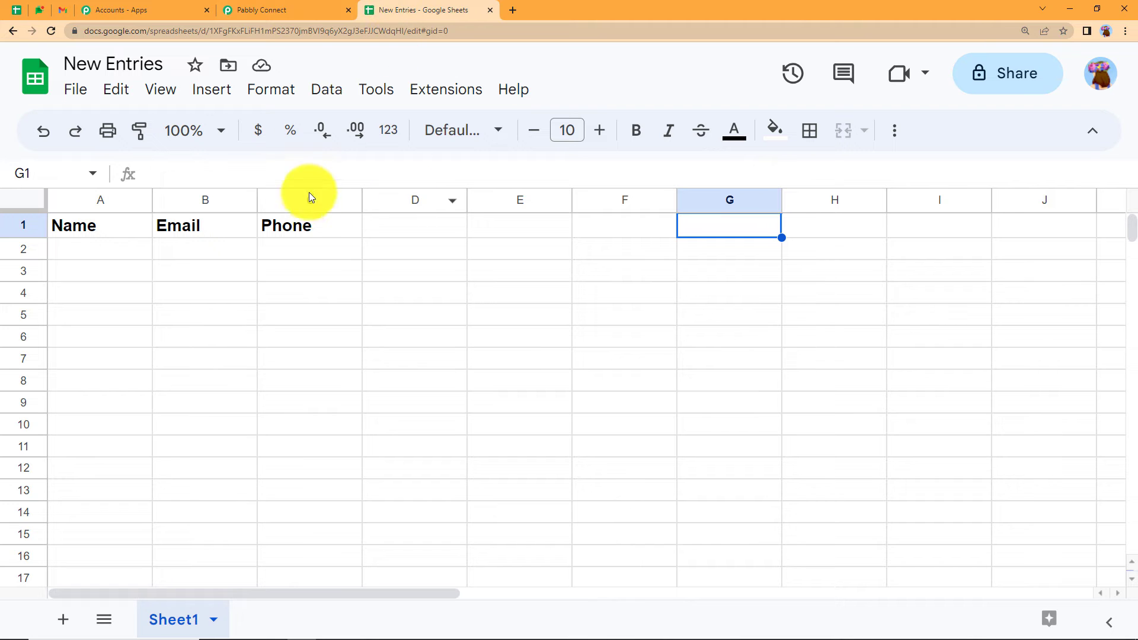
left_click(303, 10)
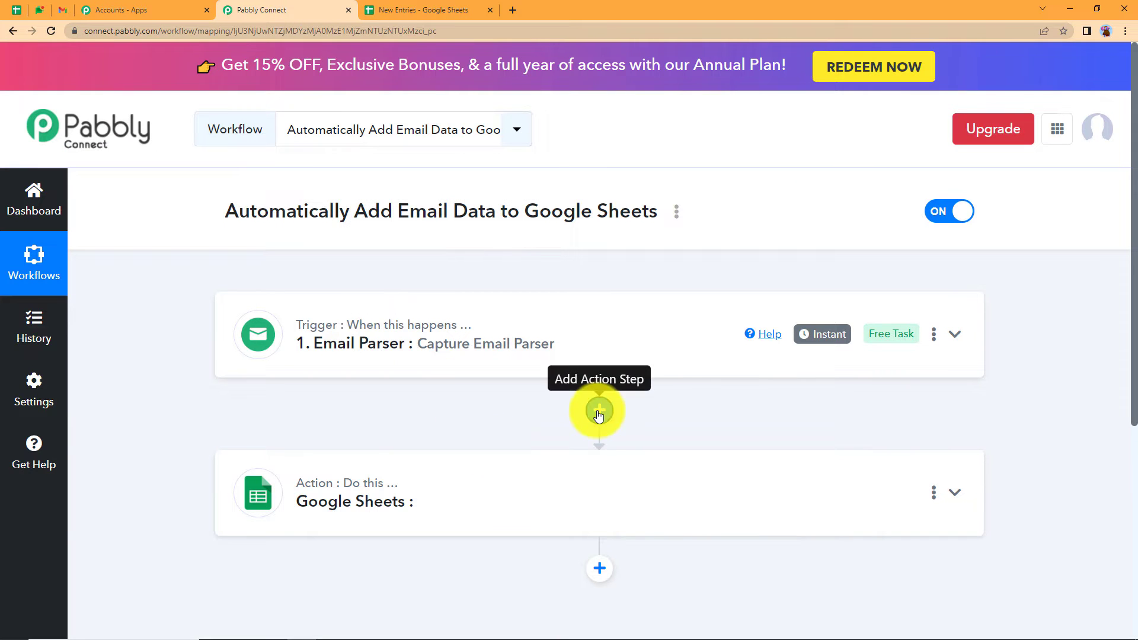
left_click(598, 412)
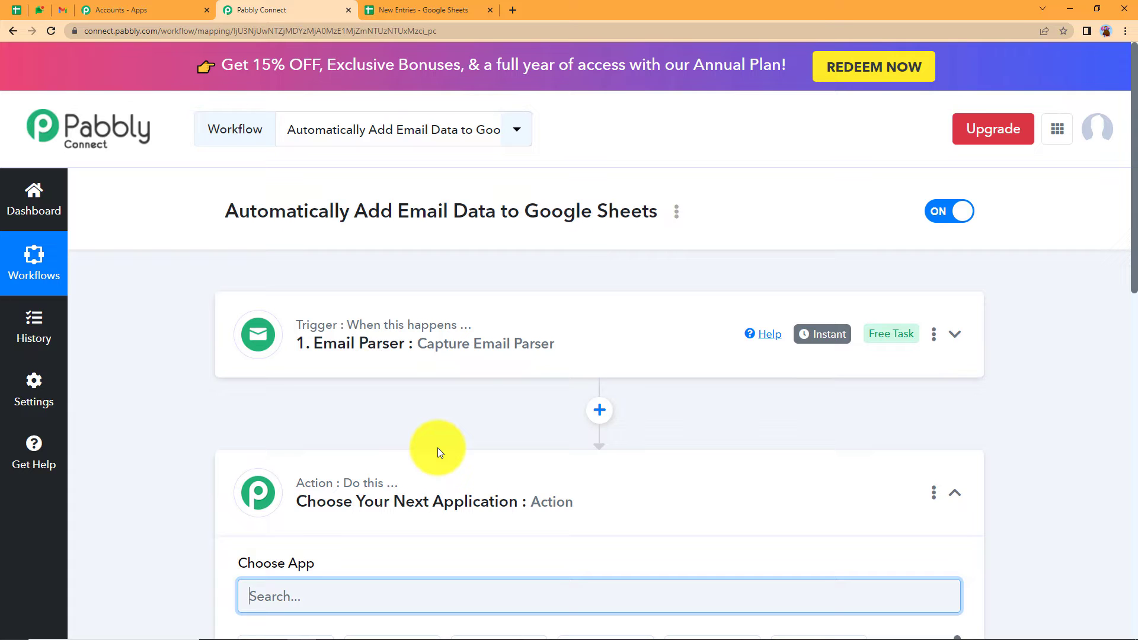
- Make the new step a Filter requiring the email Subject to contain 'Contact'
scroll(439, 432, "down", 5)
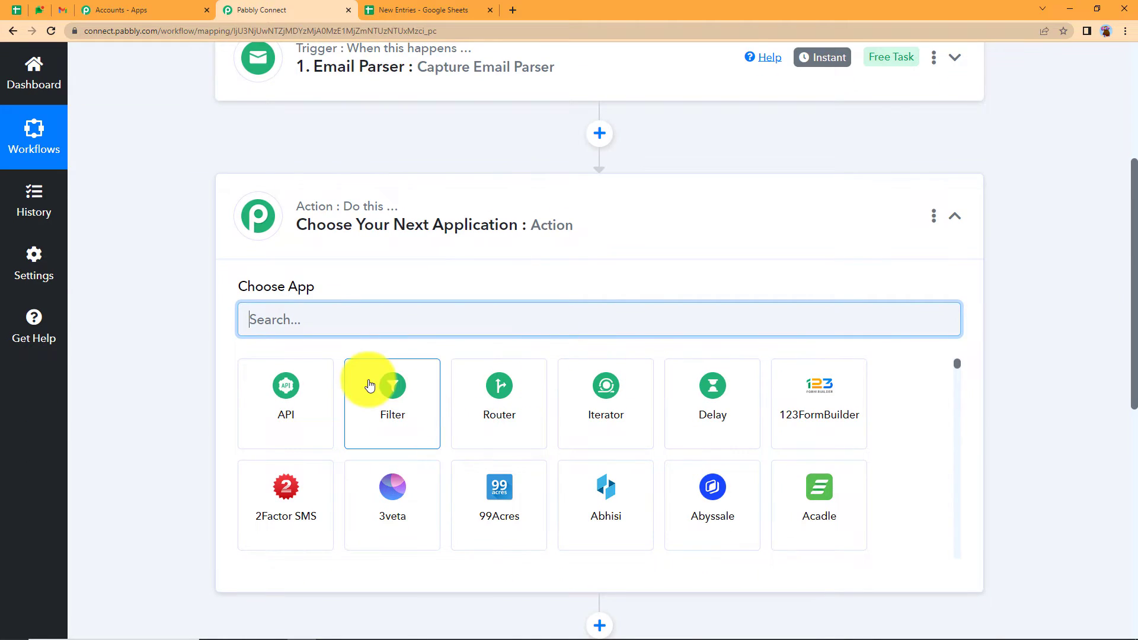
left_click(370, 386)
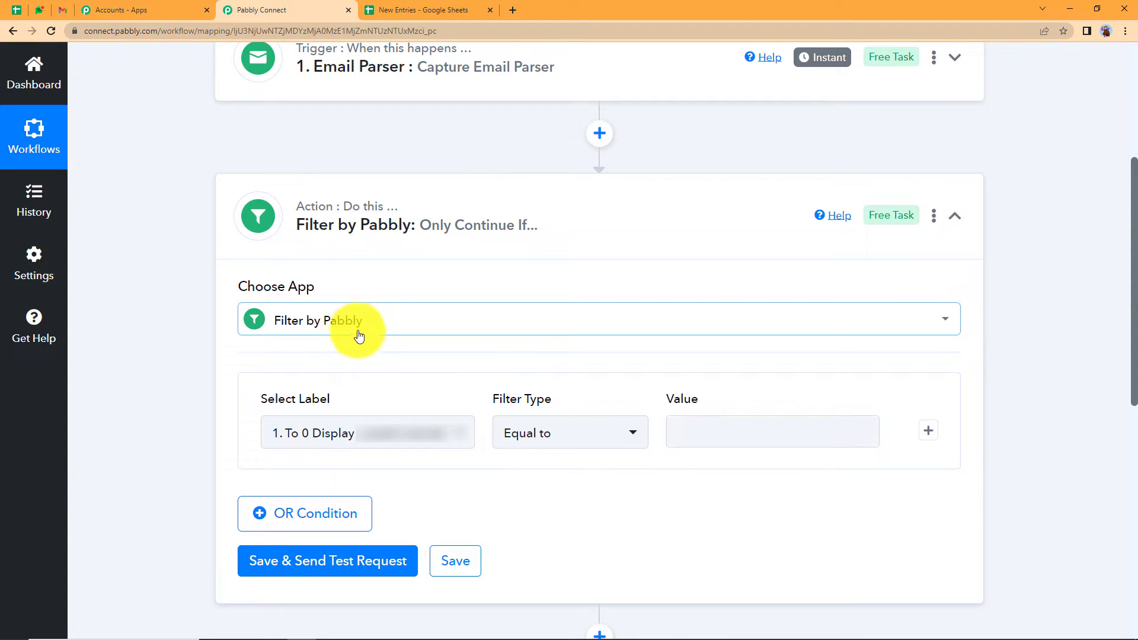
left_click(412, 446)
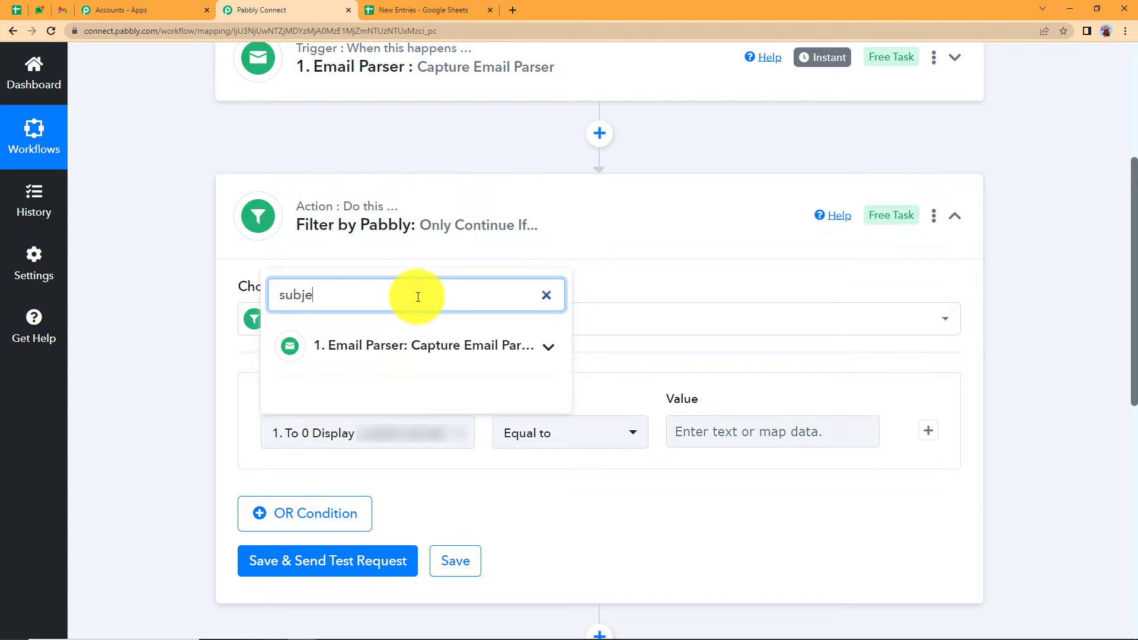
left_click(427, 346)
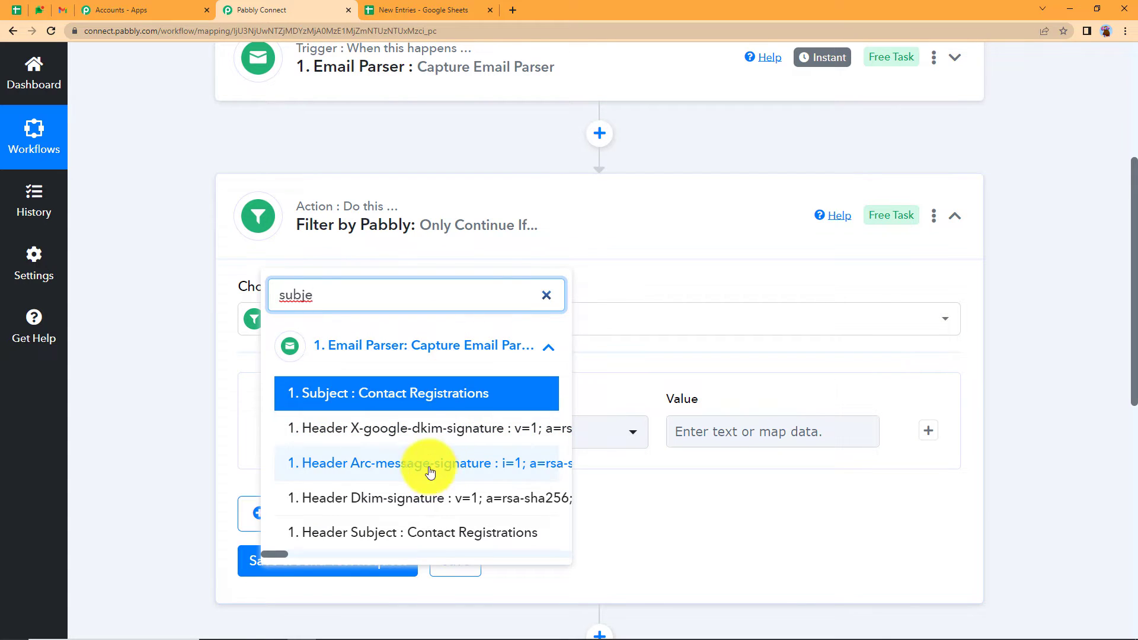
left_click(411, 394)
left_click(539, 432)
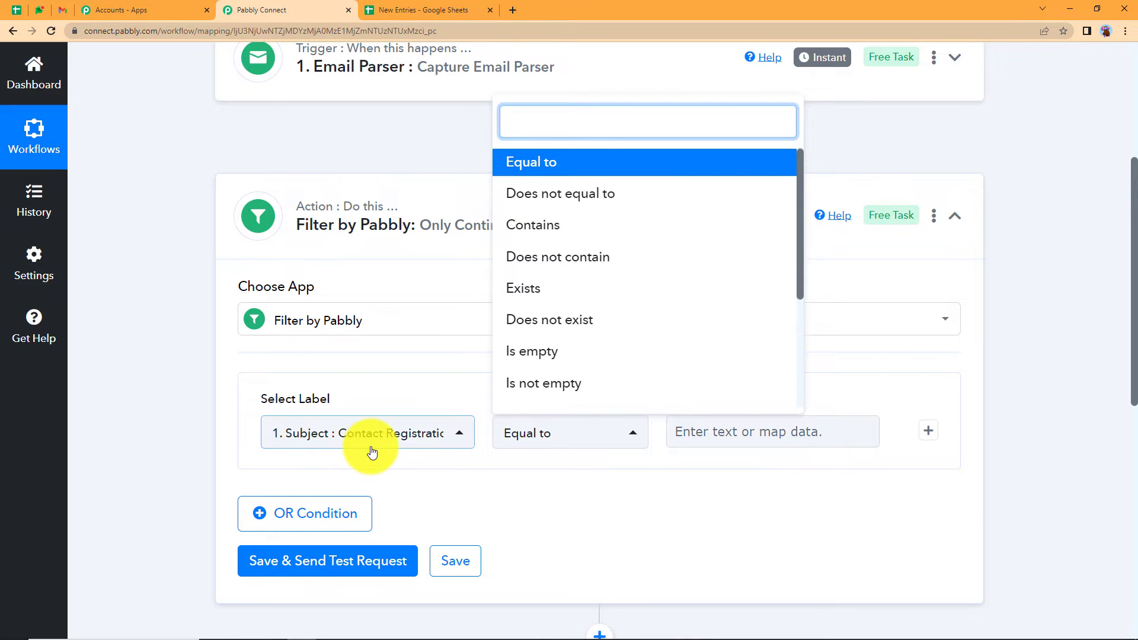
left_click(523, 229)
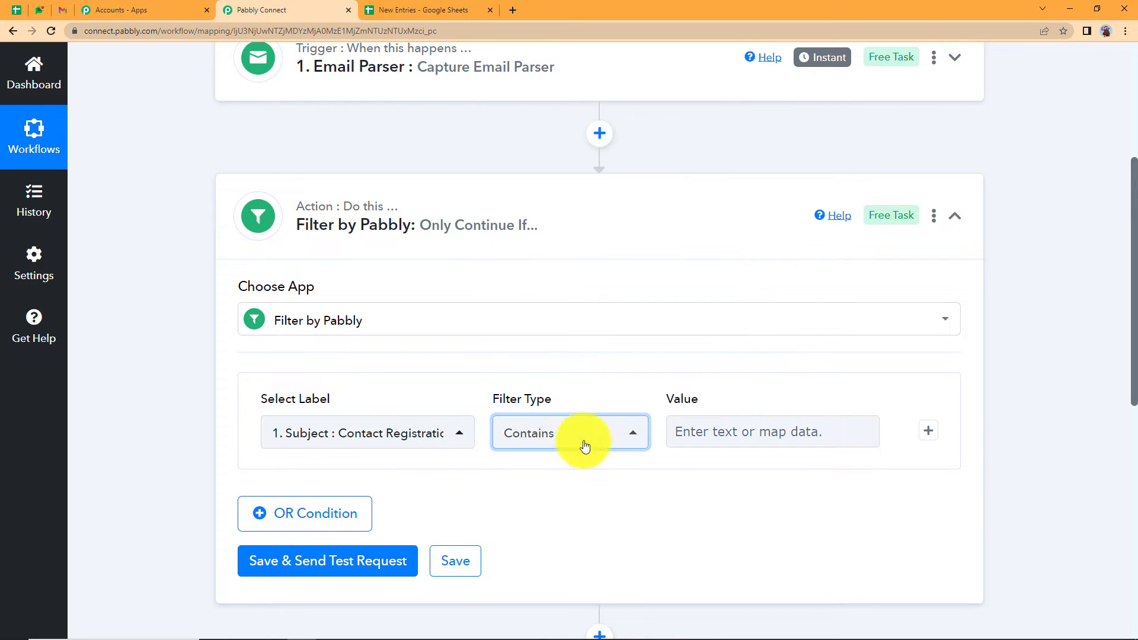
left_click(686, 435)
type("Contact")
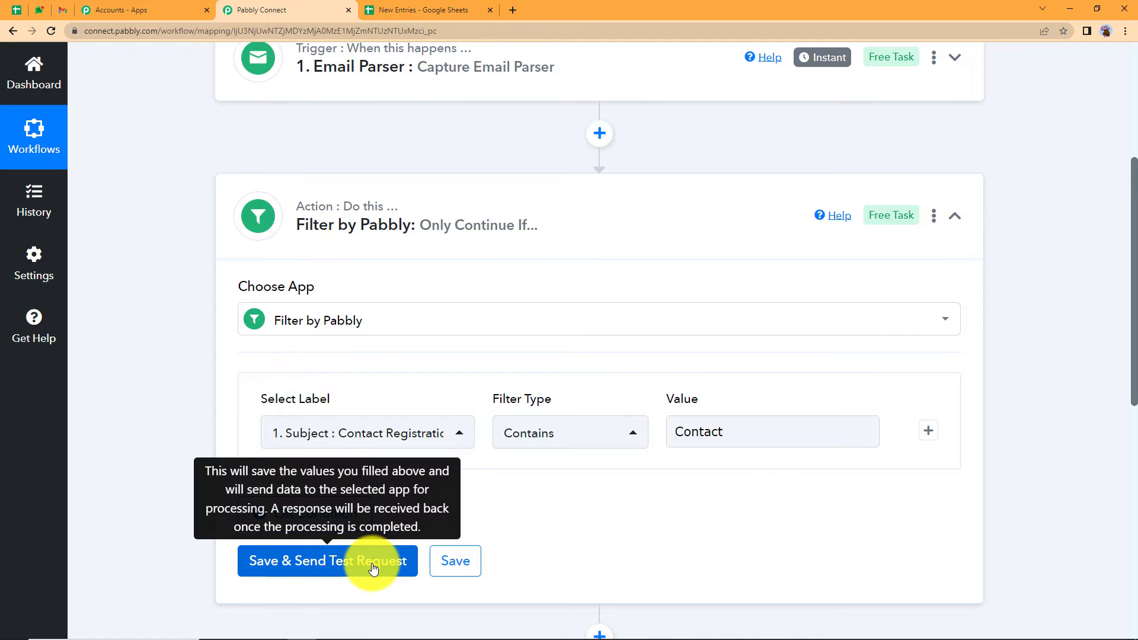
- Save and test the filter, confirm it matches 'Contact', and collapse the step
left_click(373, 568)
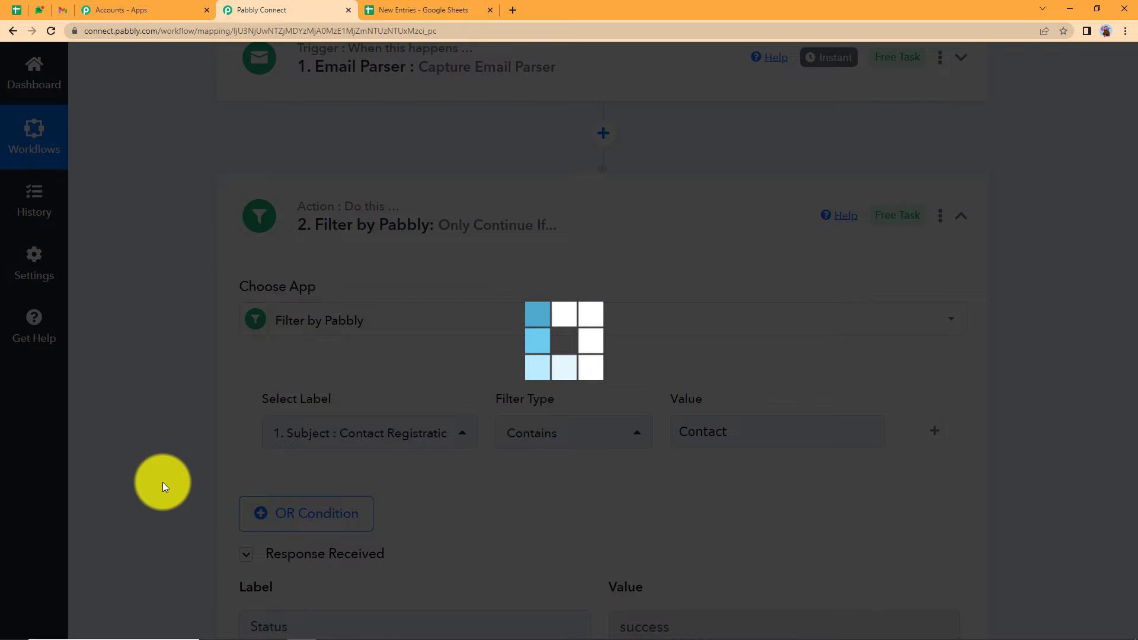
scroll(162, 482, "down", 5)
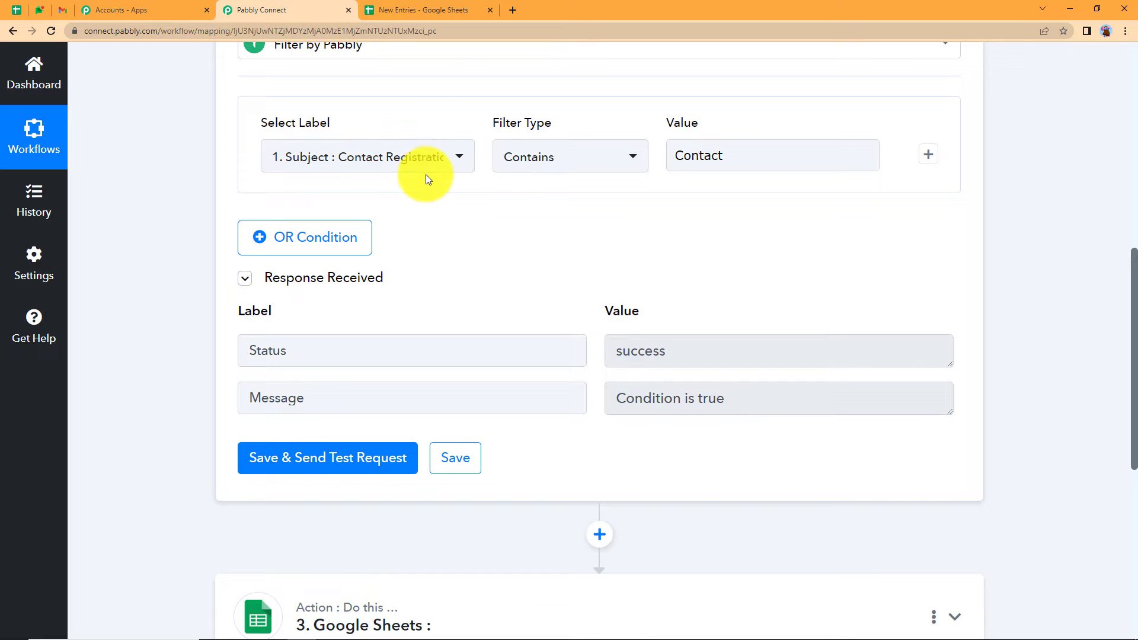
left_click(723, 169)
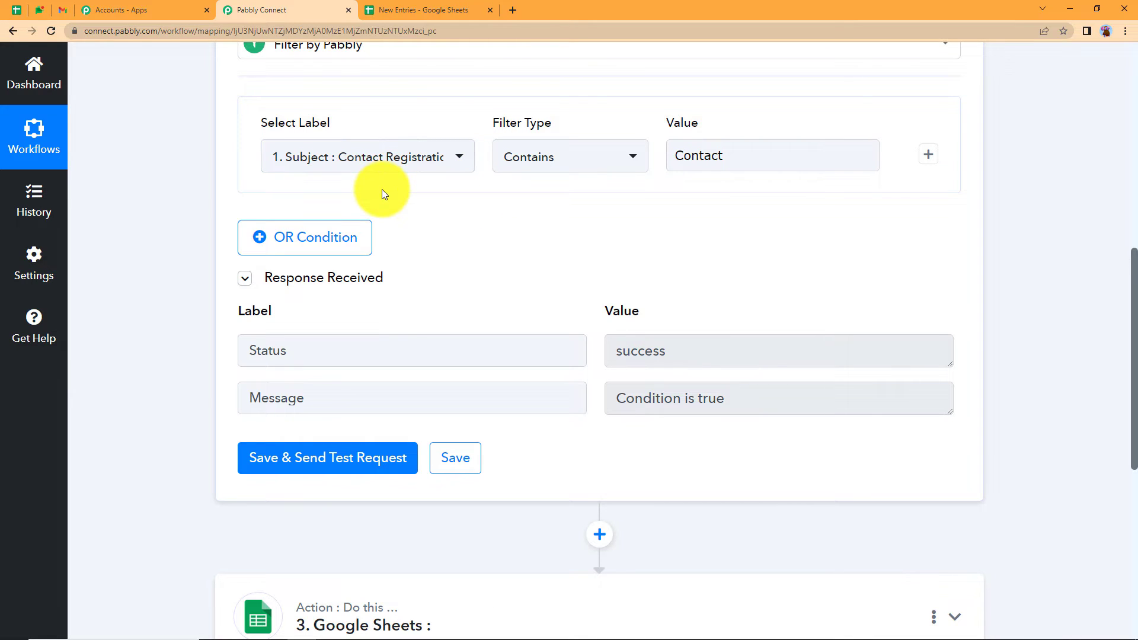
scroll(773, 186, "up", 2)
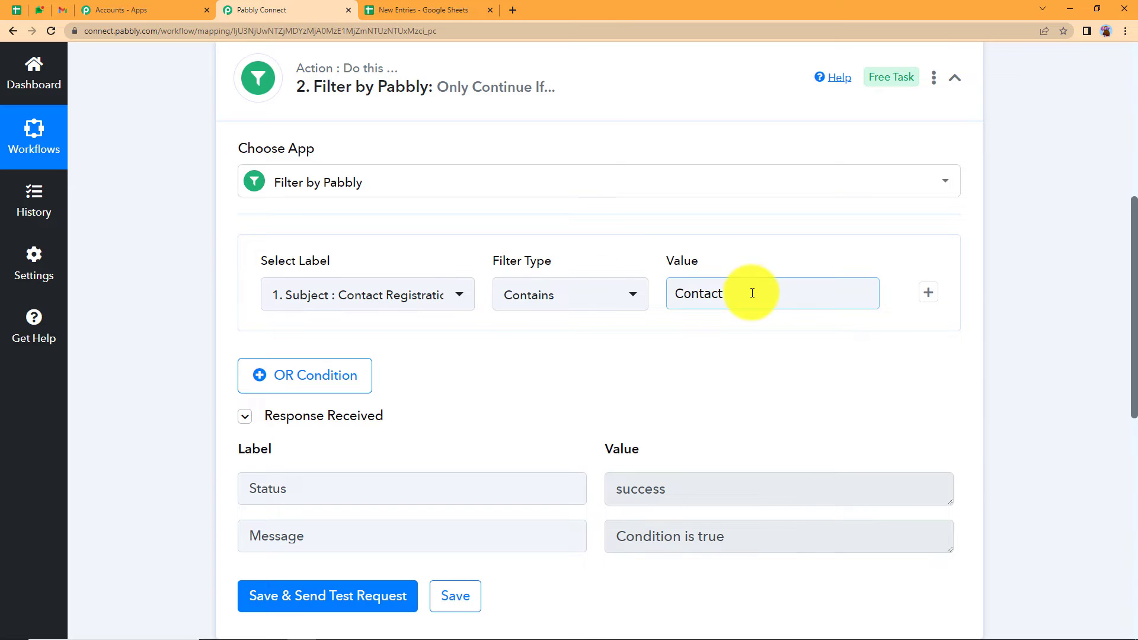
scroll(717, 255, "up", 2)
left_click(680, 221)
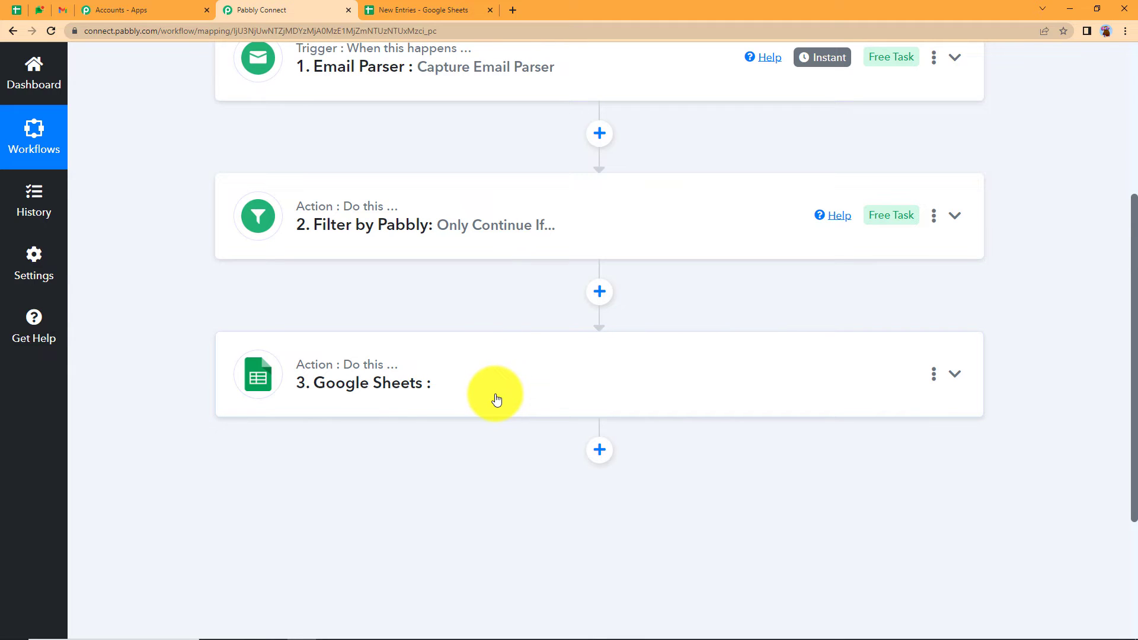
- Add a Text Formatter step after the filter with the Text Parser action, and connect it
left_click(599, 291)
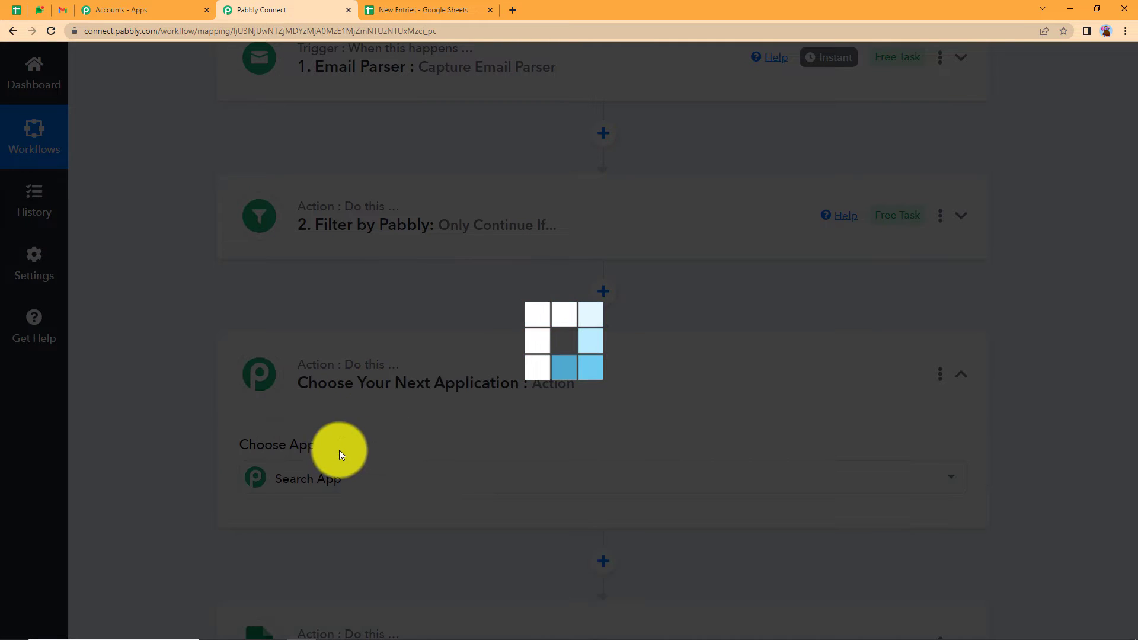
type("t")
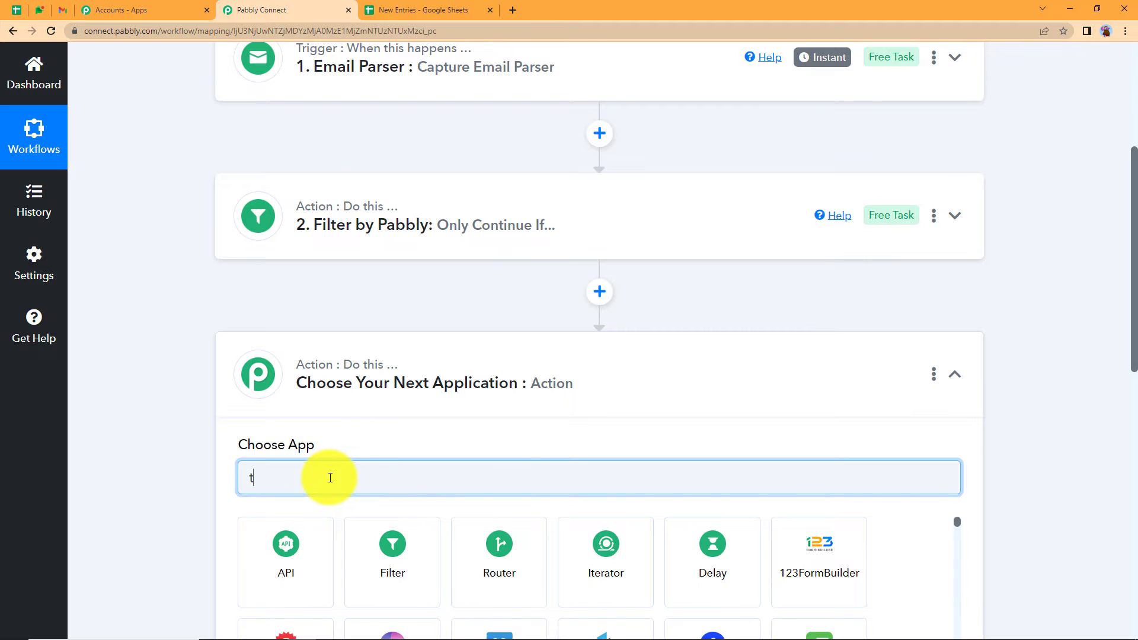
type("ext")
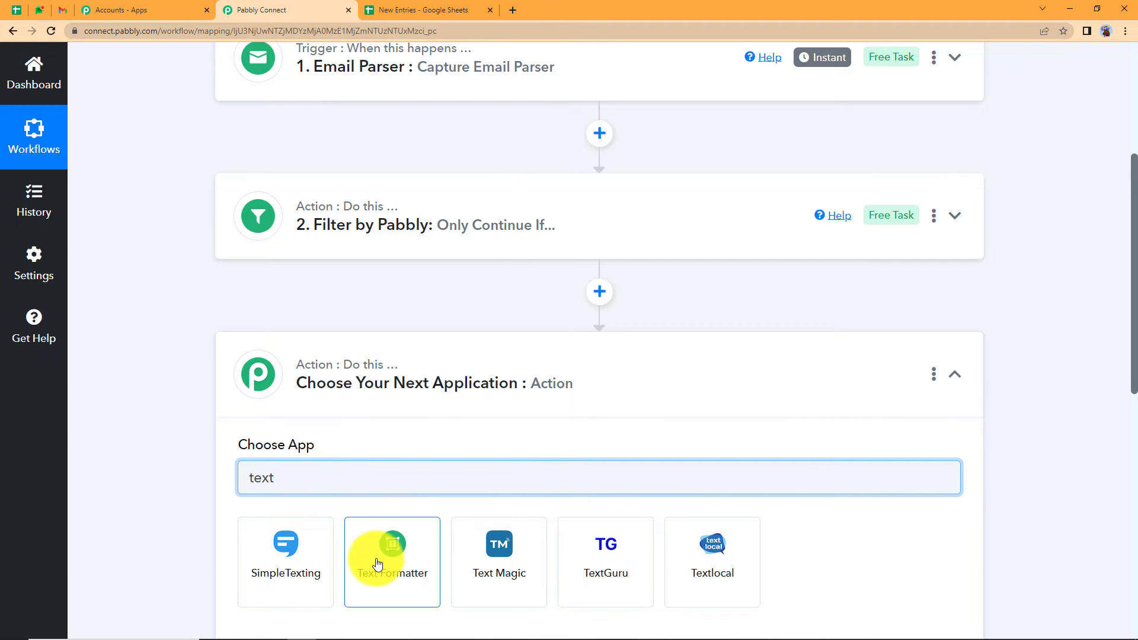
left_click(377, 563)
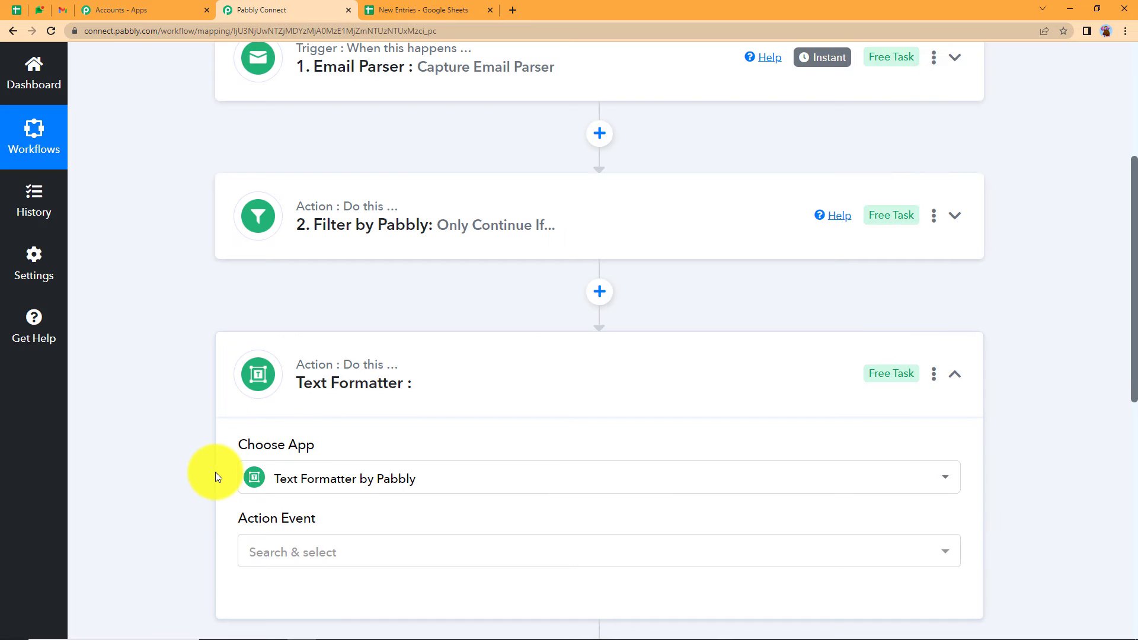
scroll(254, 409, "down", 2)
left_click(254, 412)
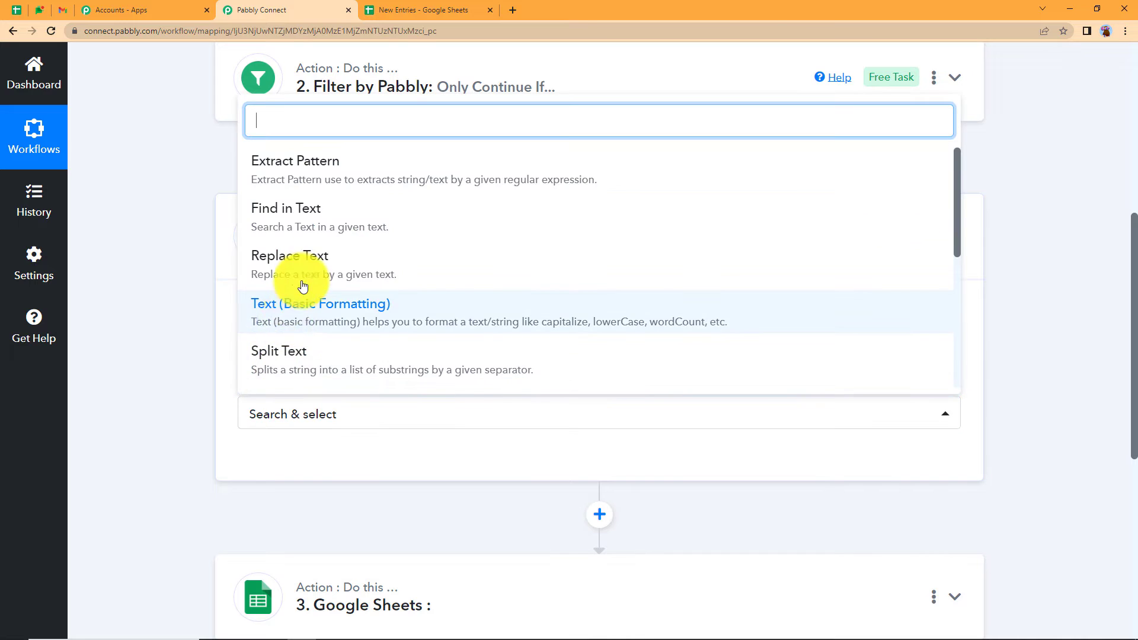
scroll(302, 286, "down", 4)
scroll(329, 259, "up", 2)
left_click(329, 259)
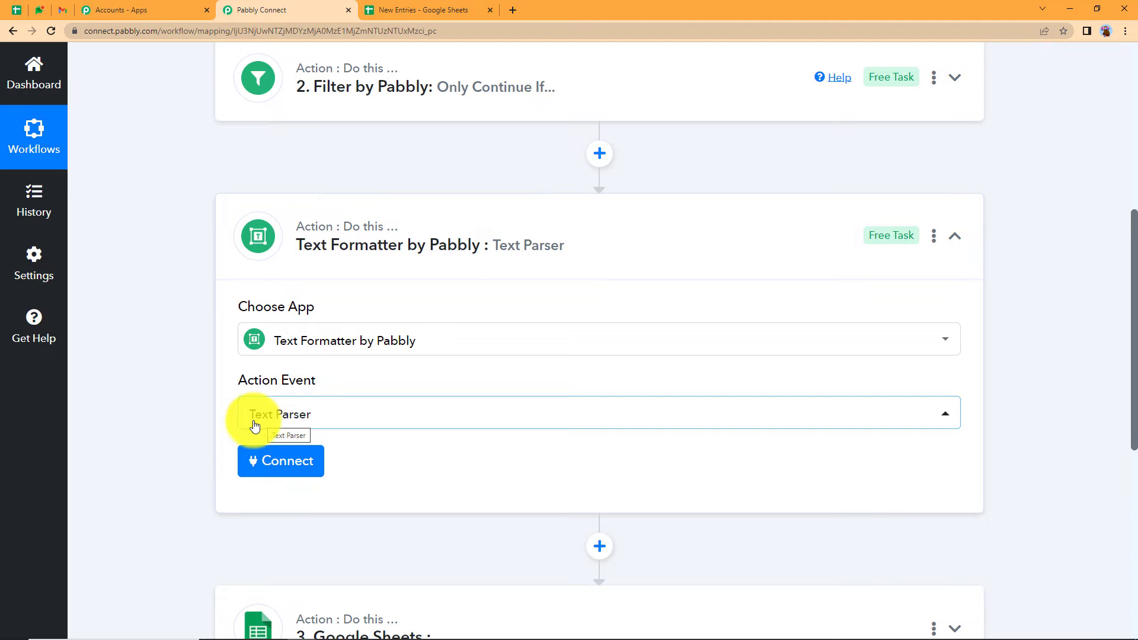
left_click(303, 473)
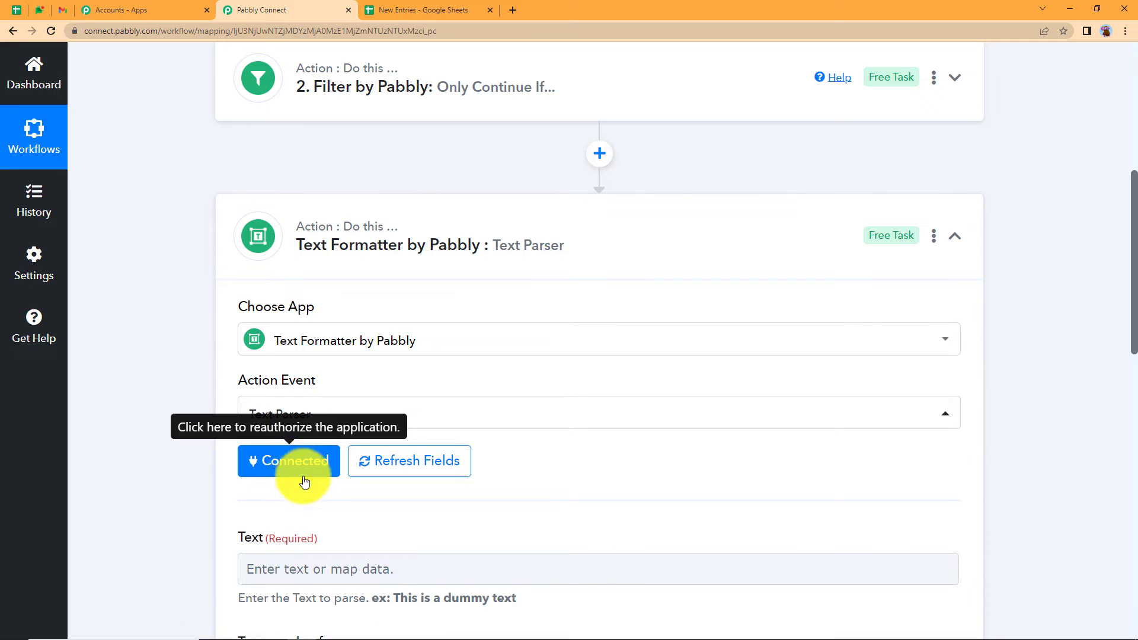
scroll(162, 481, "down", 2)
- Map the email's Body Text into the Text Parser's Text field
left_click(272, 432)
scroll(198, 436, "down", 2)
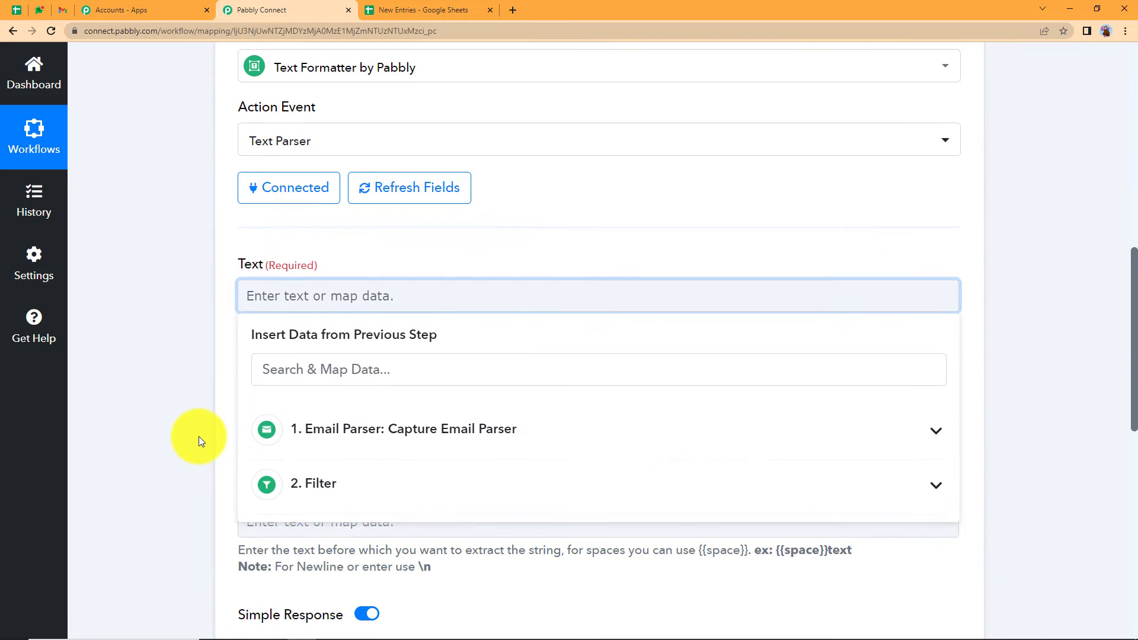
left_click(343, 372)
type("name")
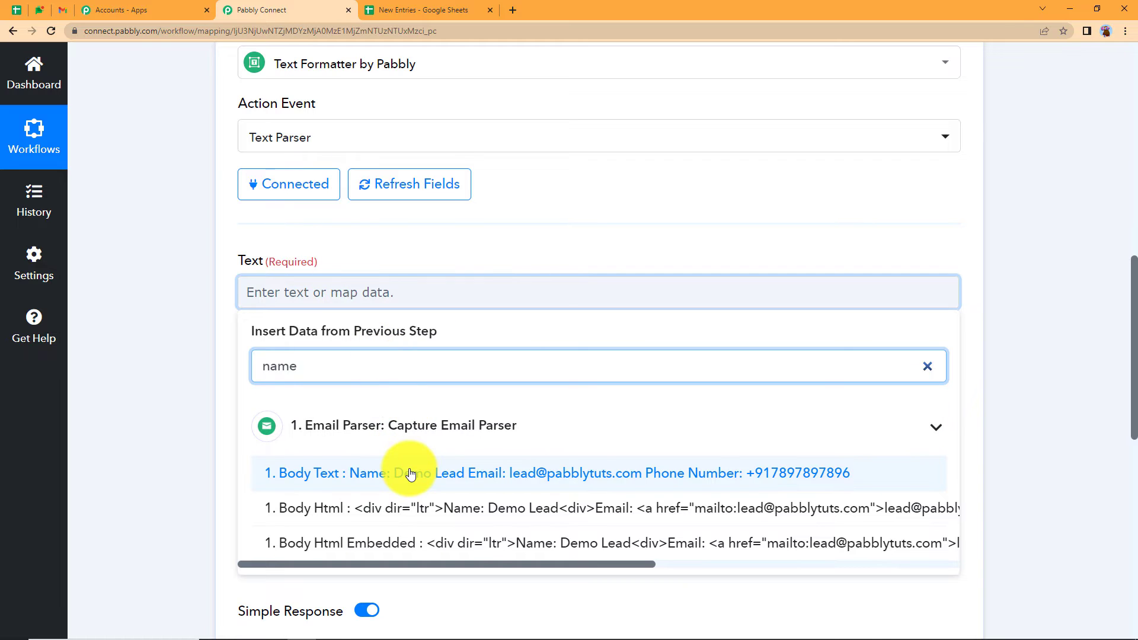
left_click(410, 468)
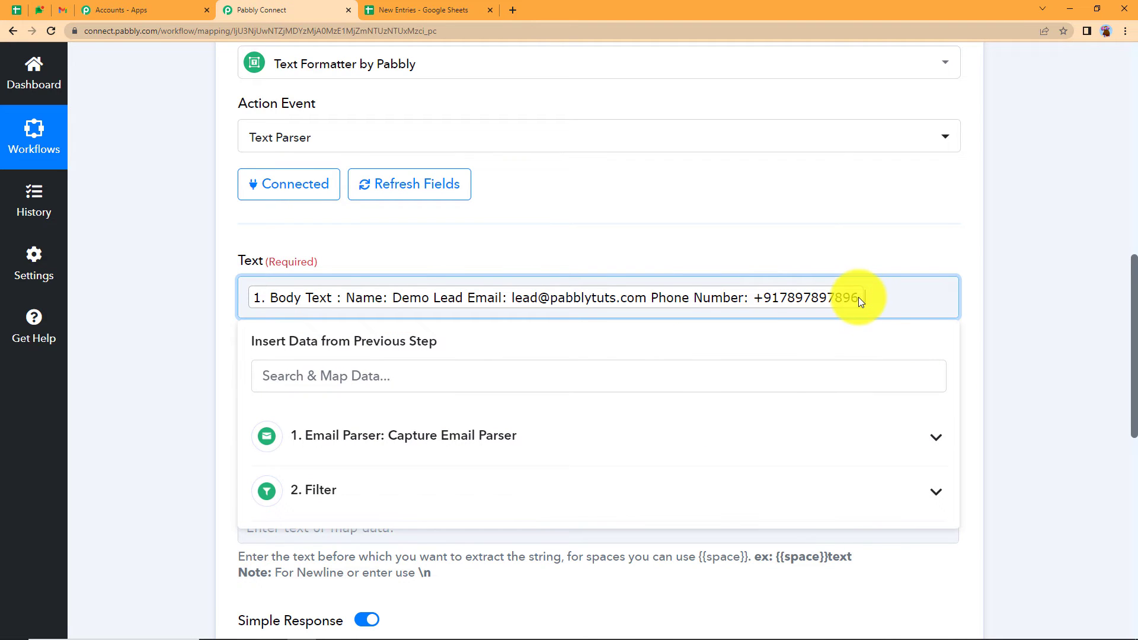
left_click(1009, 347)
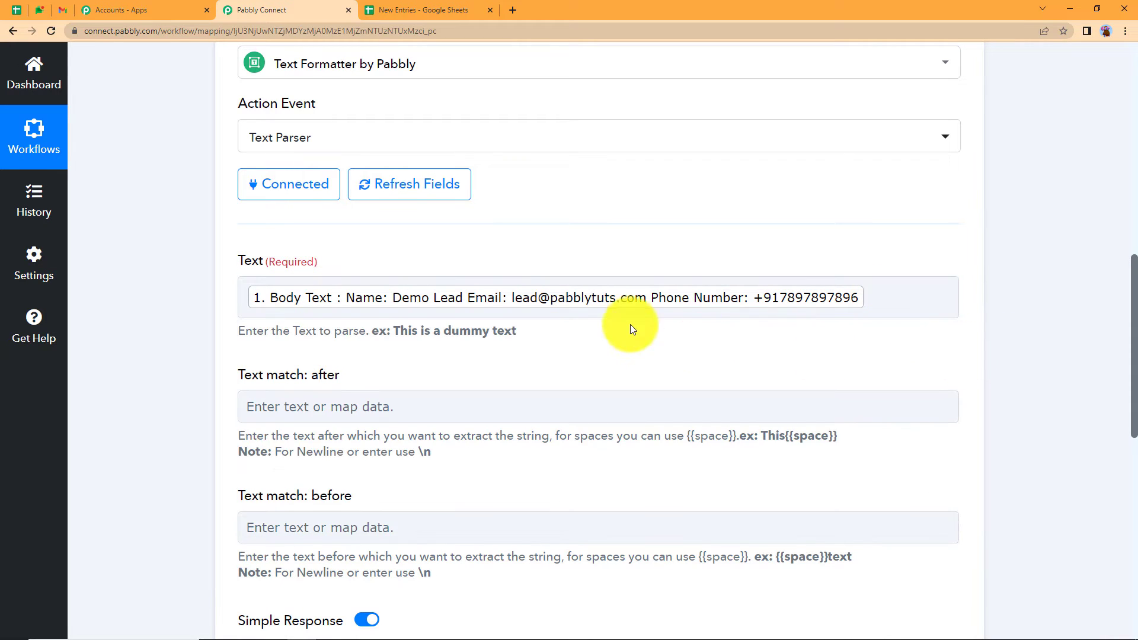
left_click(301, 298)
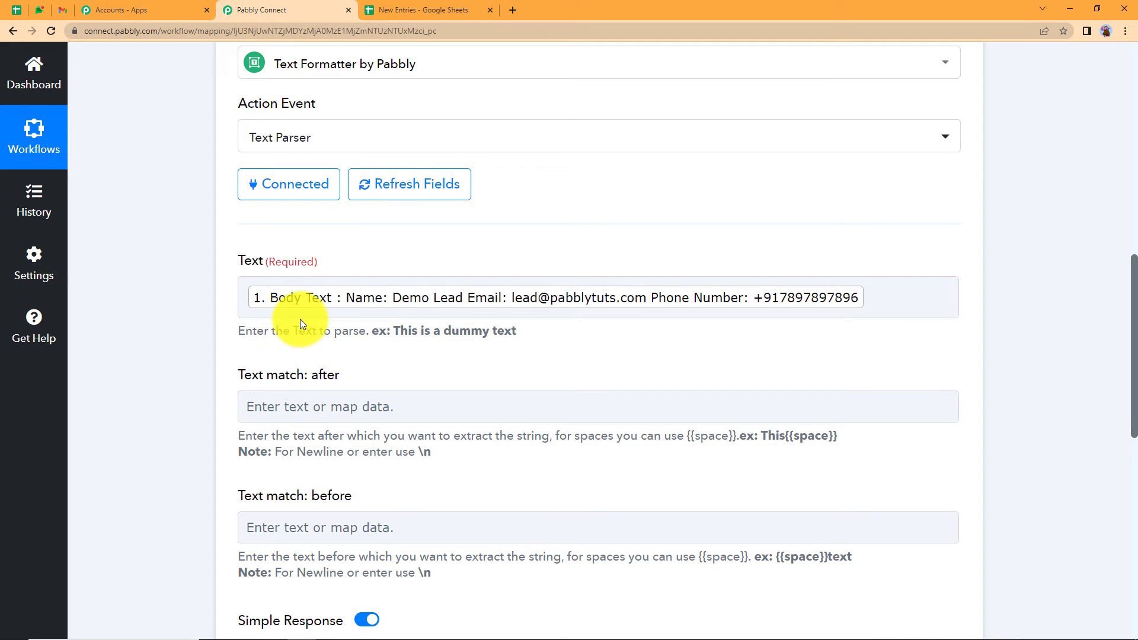
left_click(275, 299)
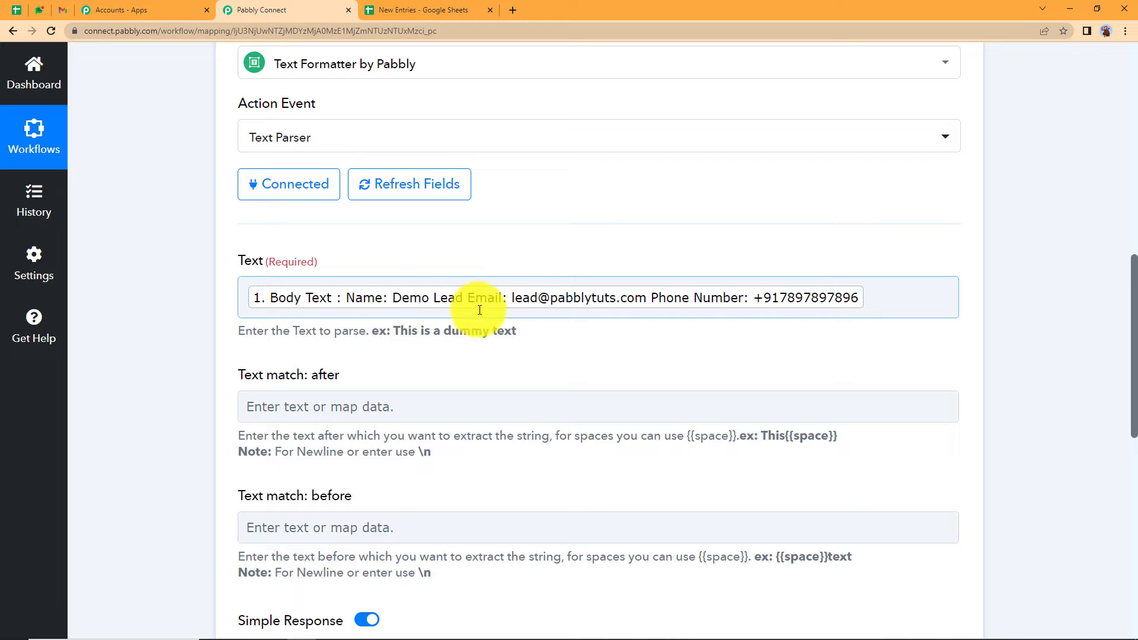
- Set the markers to after 'Name:' and before 'Email', test to get Demo Lead, and collapse
left_click(368, 405)
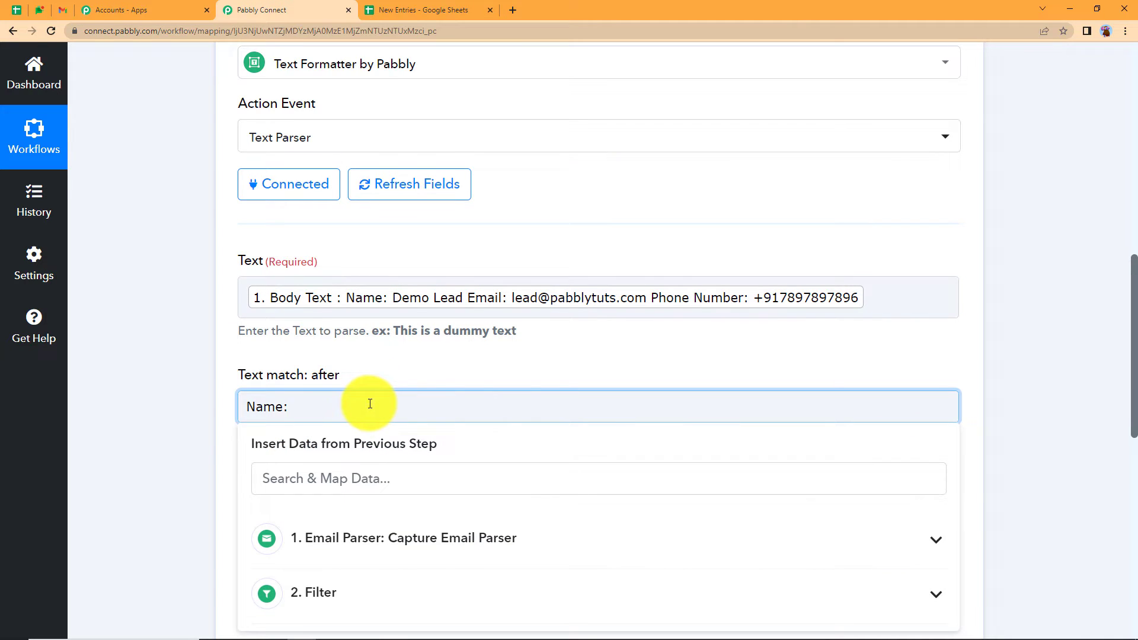
left_click(190, 418)
left_click(277, 531)
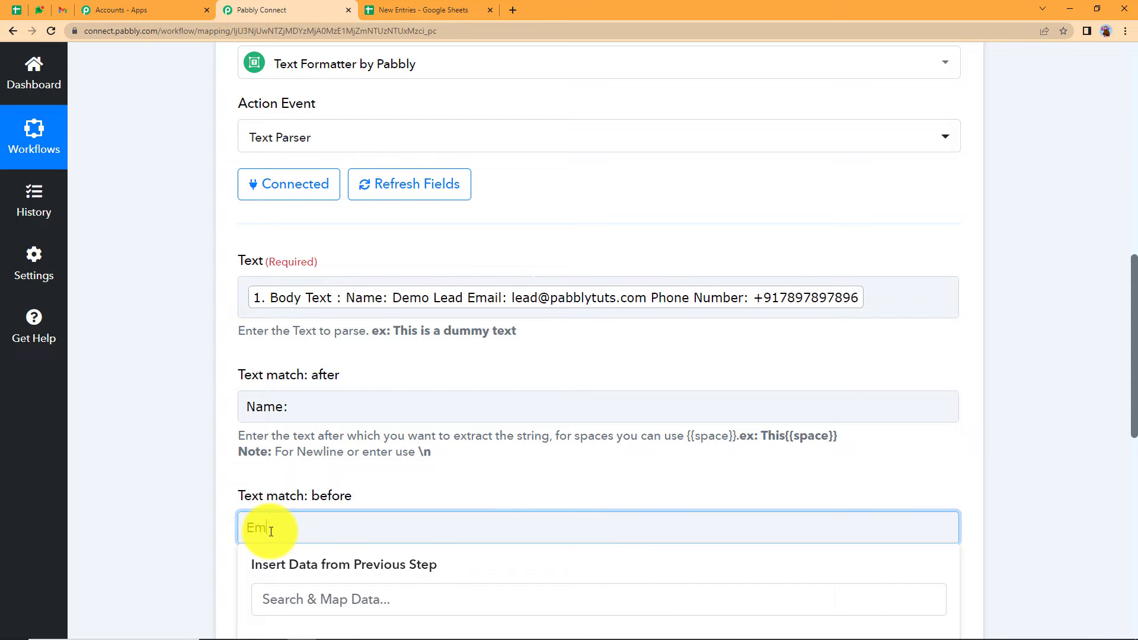
left_click(190, 503)
scroll(190, 503, "down", 5)
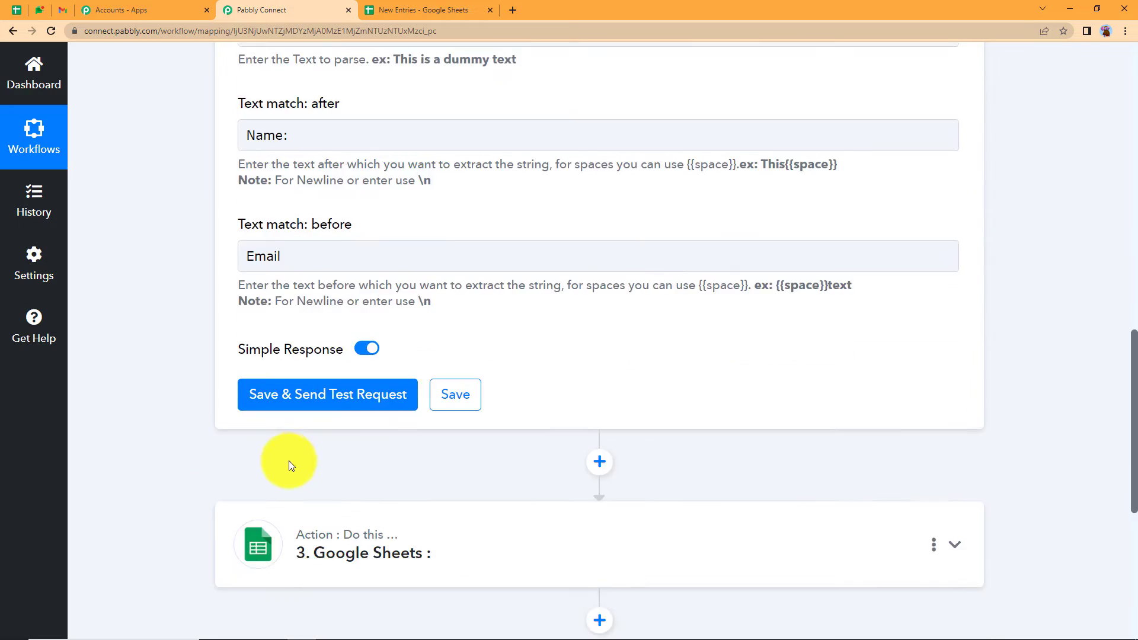
left_click(374, 388)
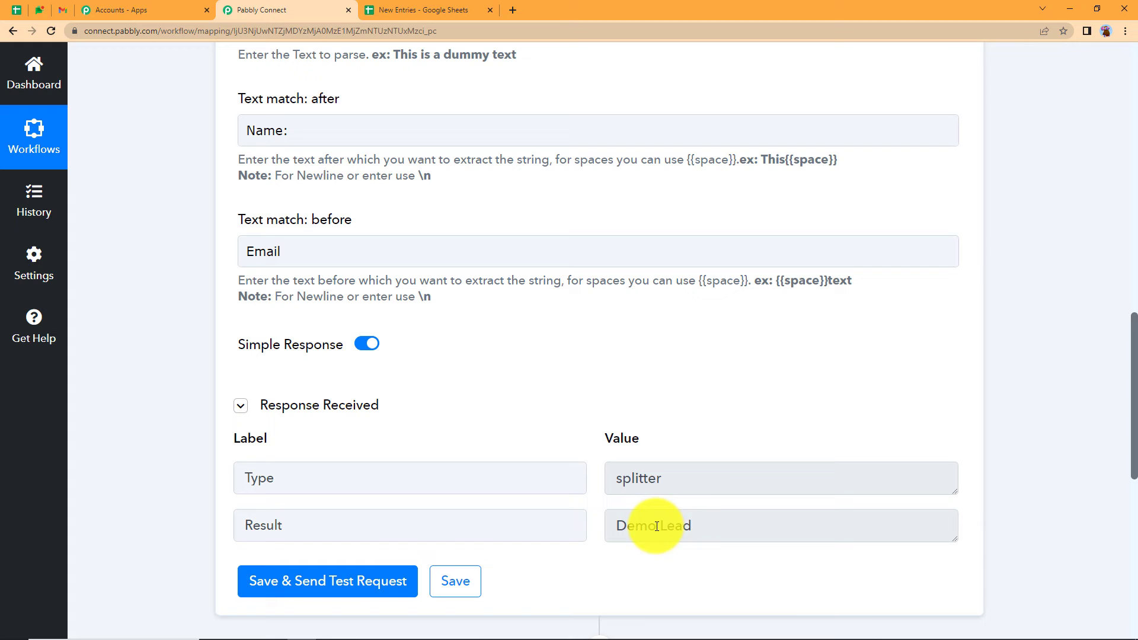
triple_click(655, 526)
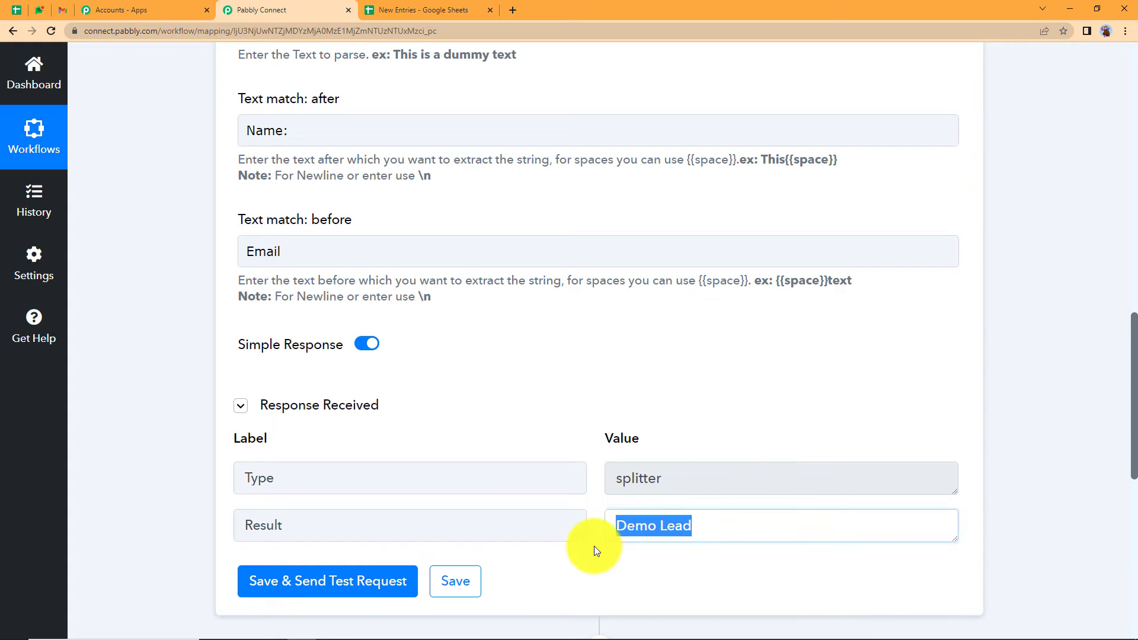
scroll(650, 367, "up", 5)
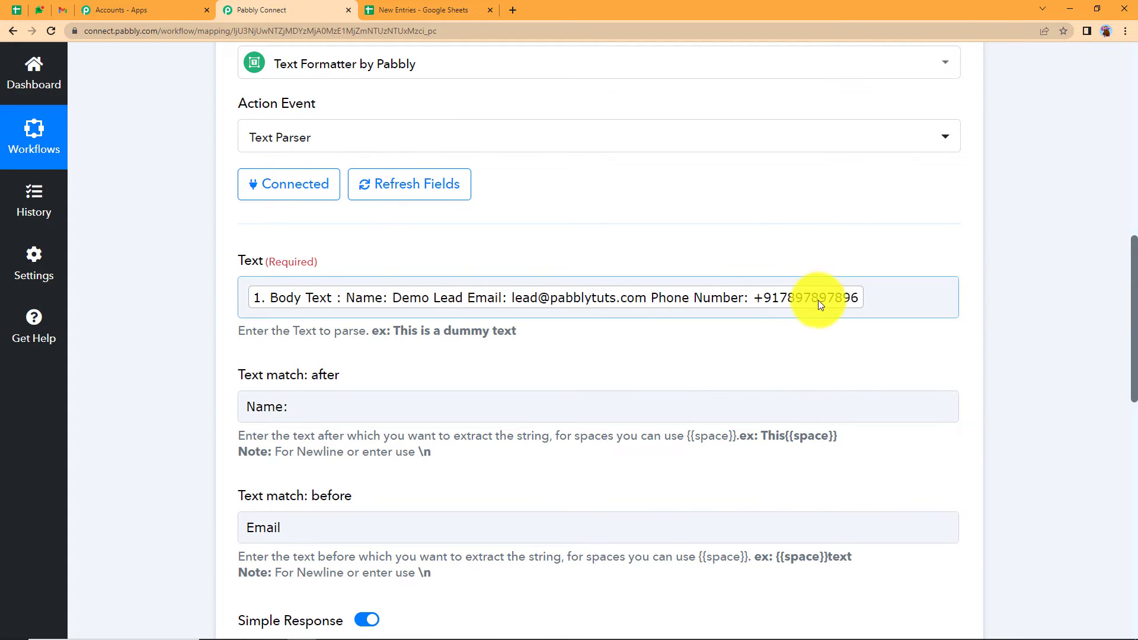
scroll(838, 354, "up", 5)
left_click(748, 243)
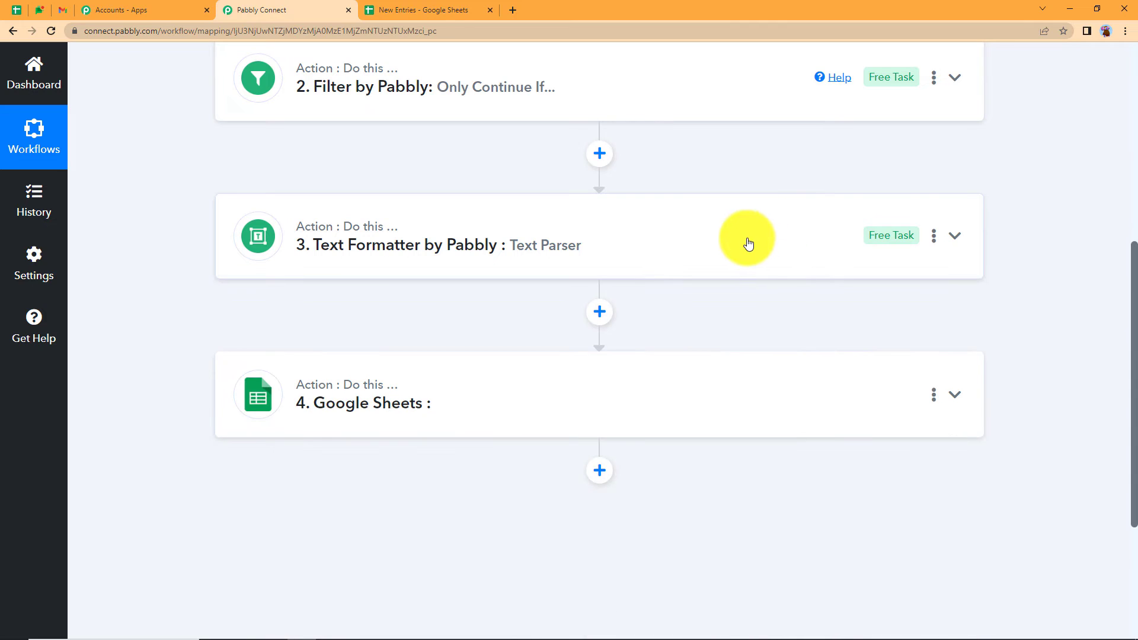
- Copy the Text Parser step and paste it below steps 3 and 4
left_click(934, 237)
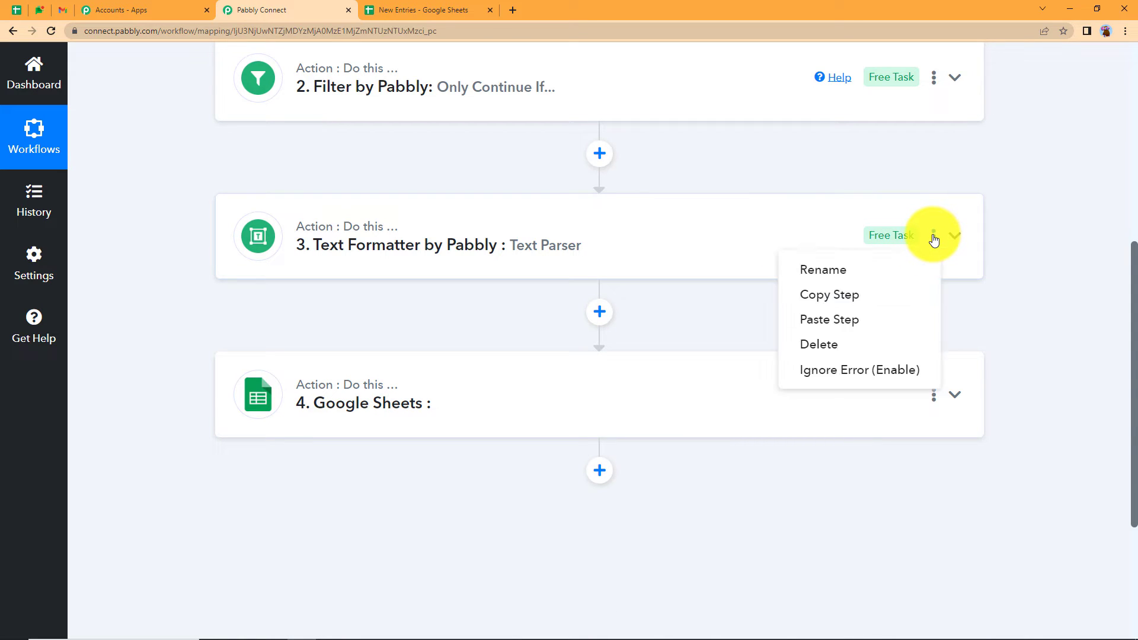
left_click(862, 302)
left_click(534, 437)
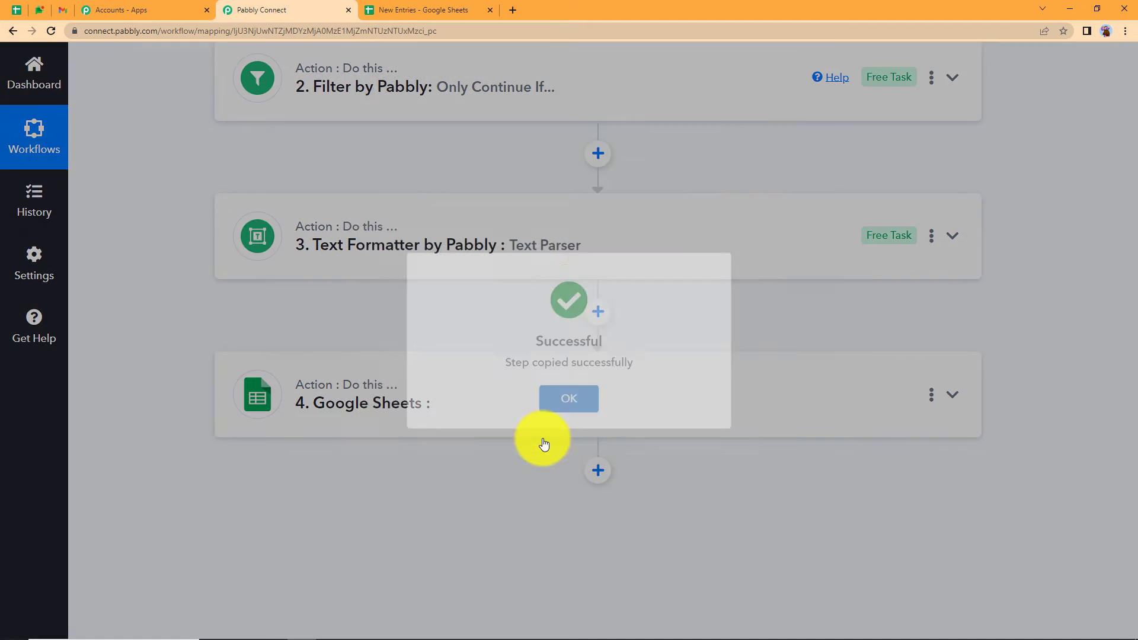
left_click(933, 236)
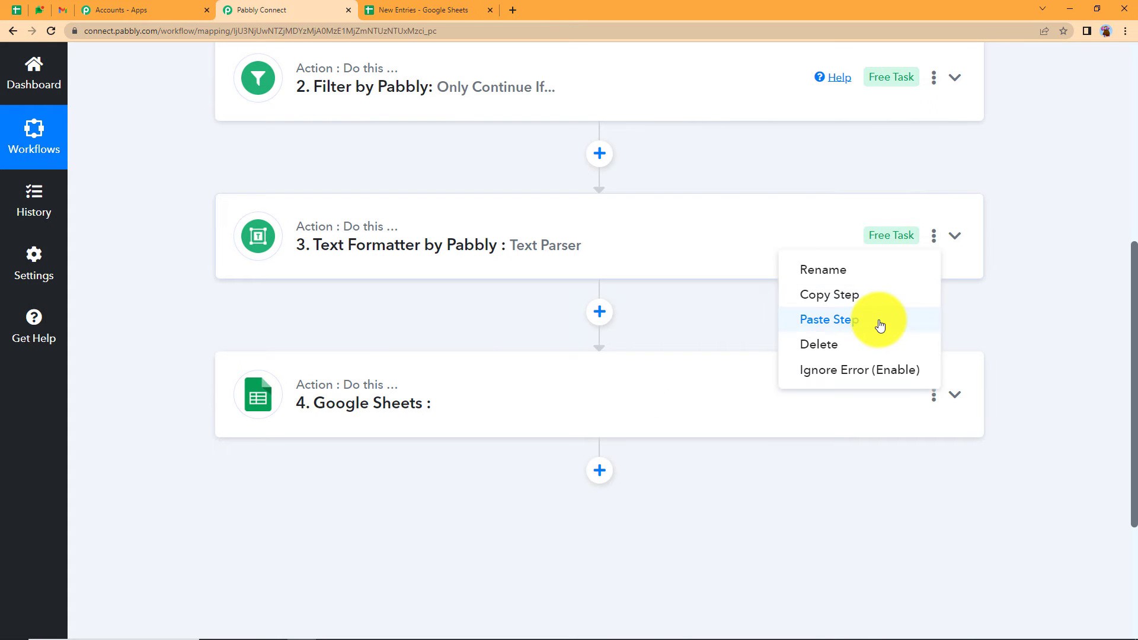
left_click(871, 321)
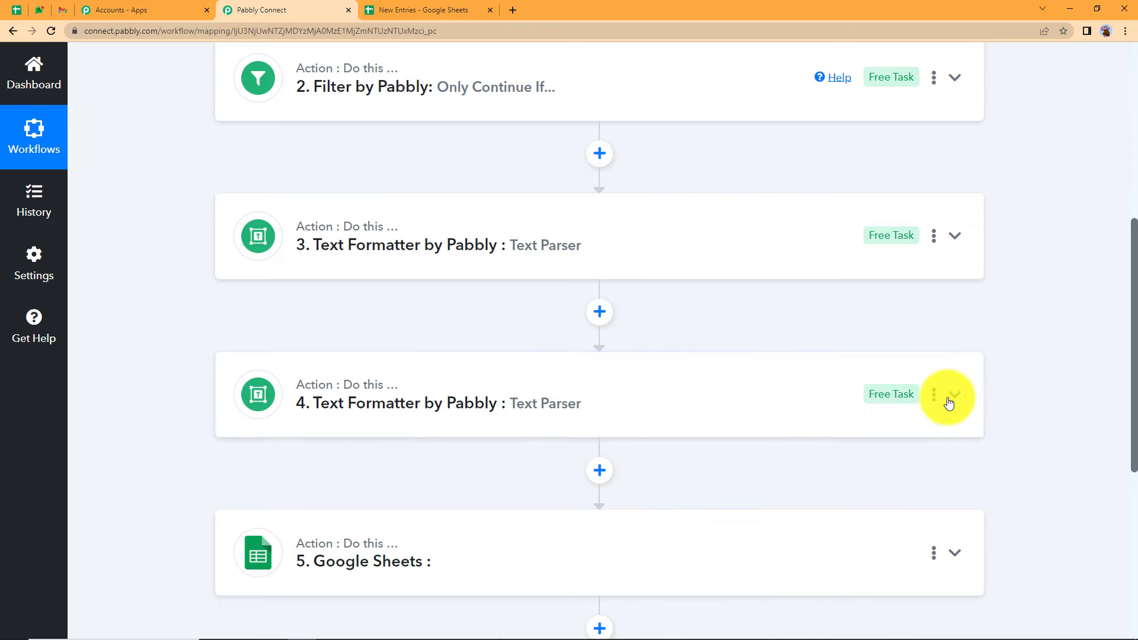
left_click(935, 395)
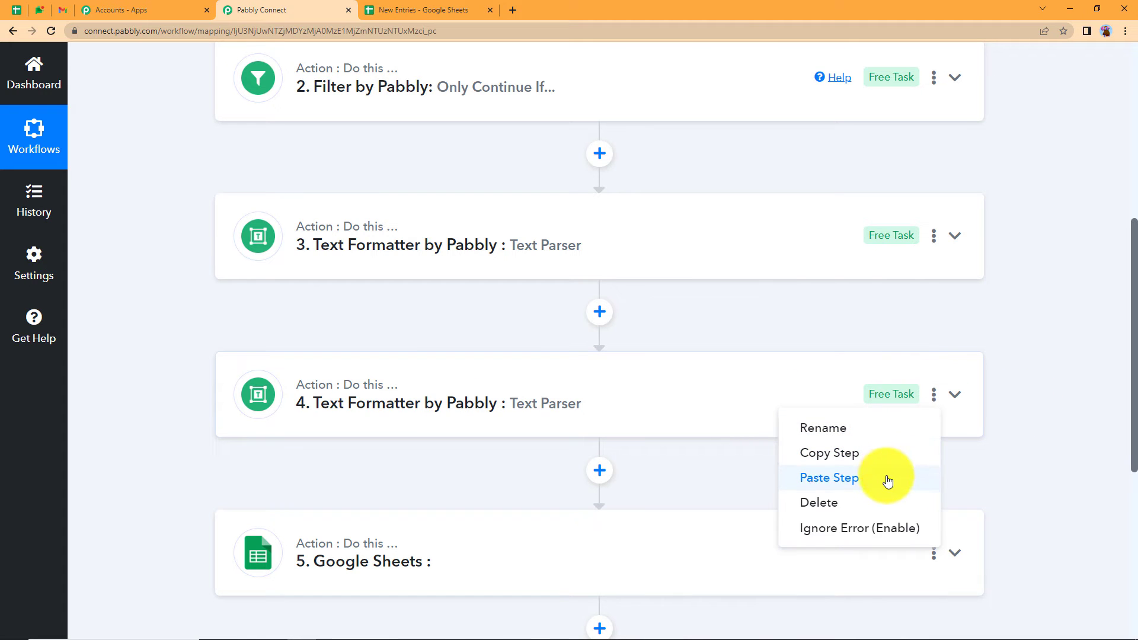
left_click(888, 478)
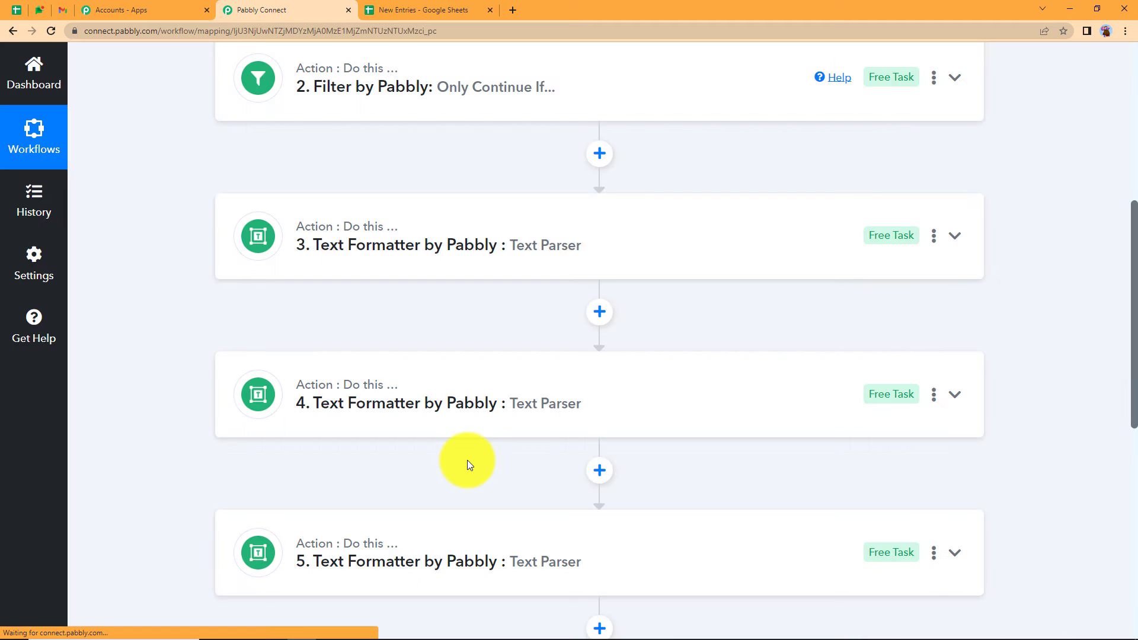
scroll(431, 268, "down", 2)
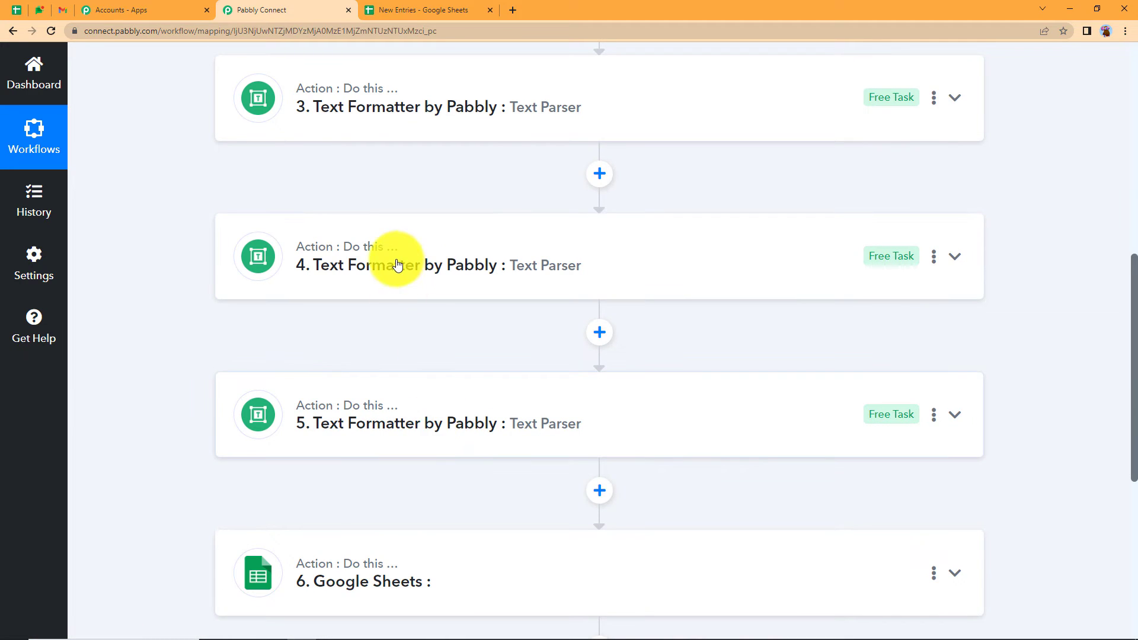
- In step 4, change Text match after to 'Email:' and before to 'Phone'
left_click(397, 259)
scroll(259, 441, "down", 5)
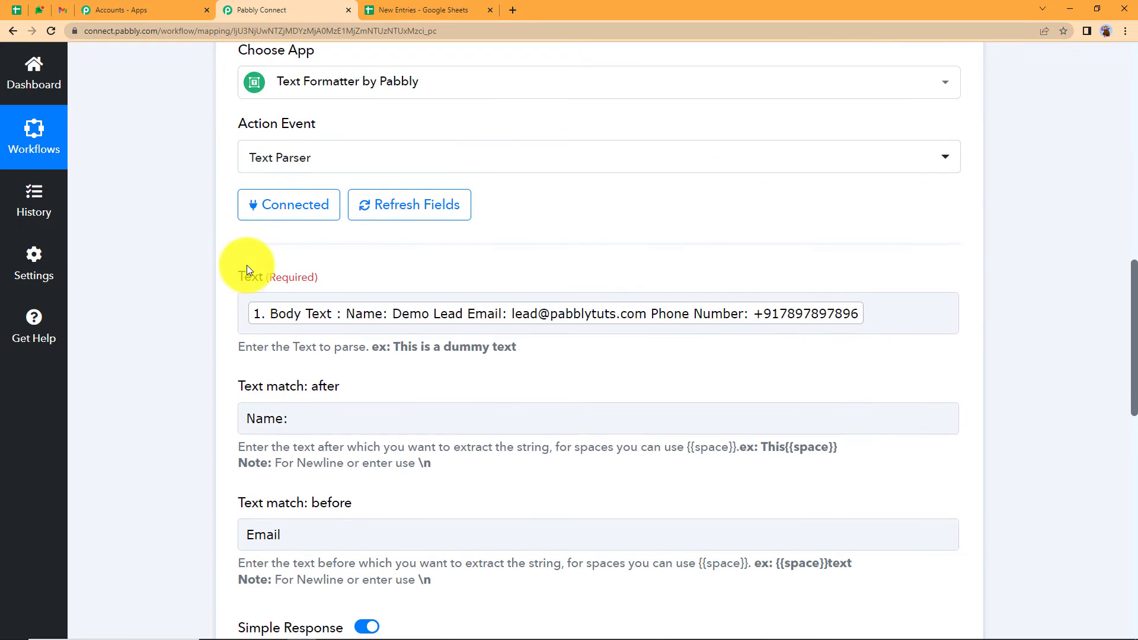
triple_click(293, 430)
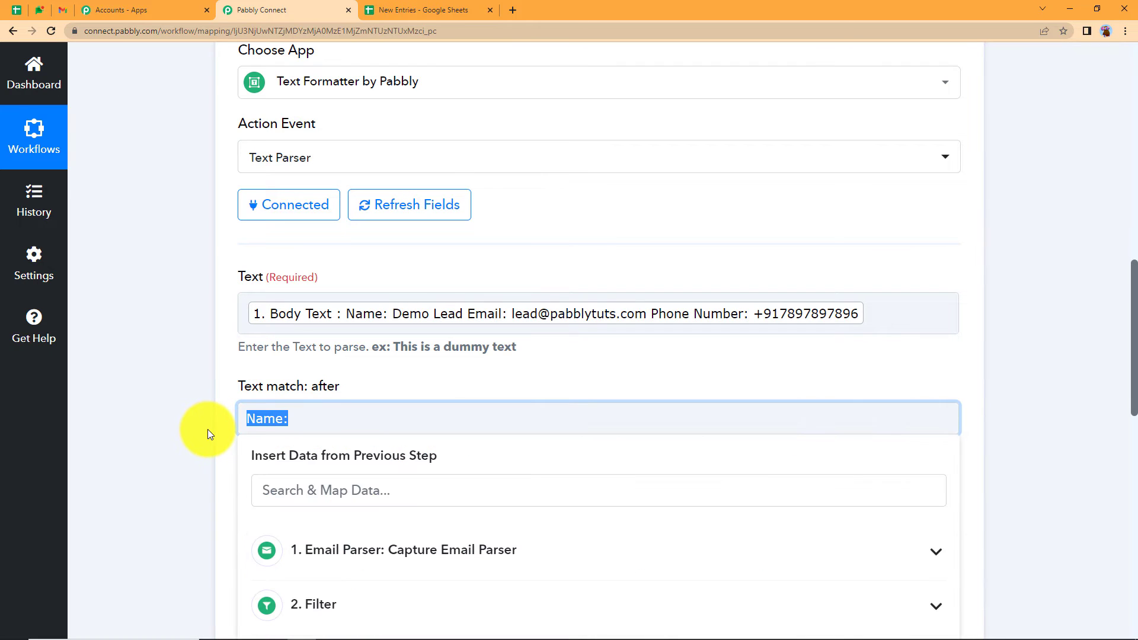
key("BackSpace")
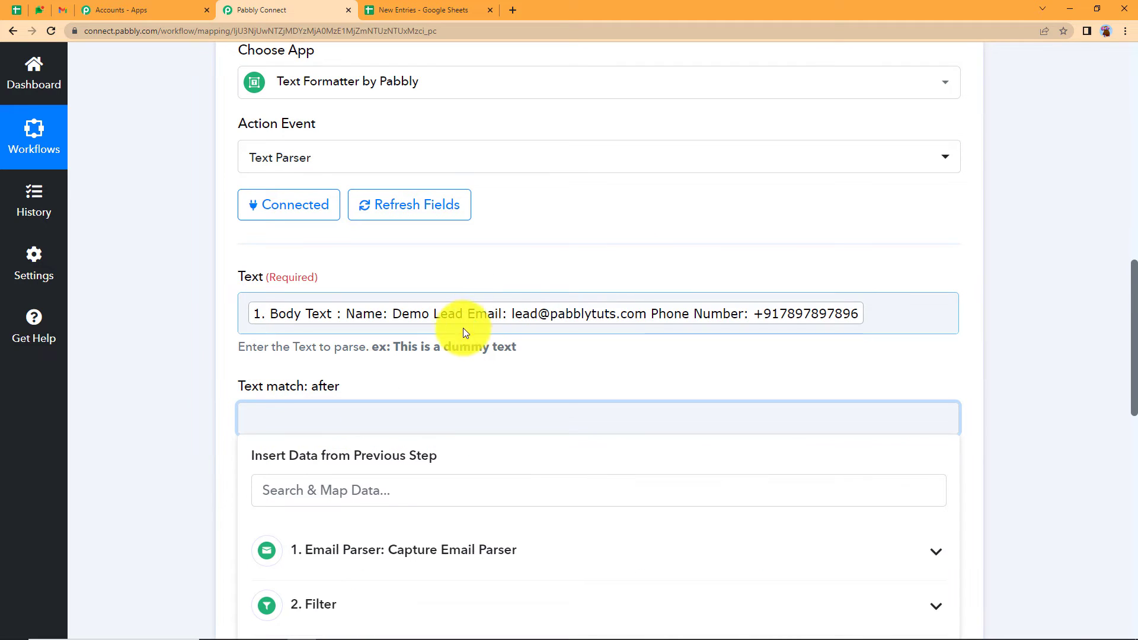
type("Email:")
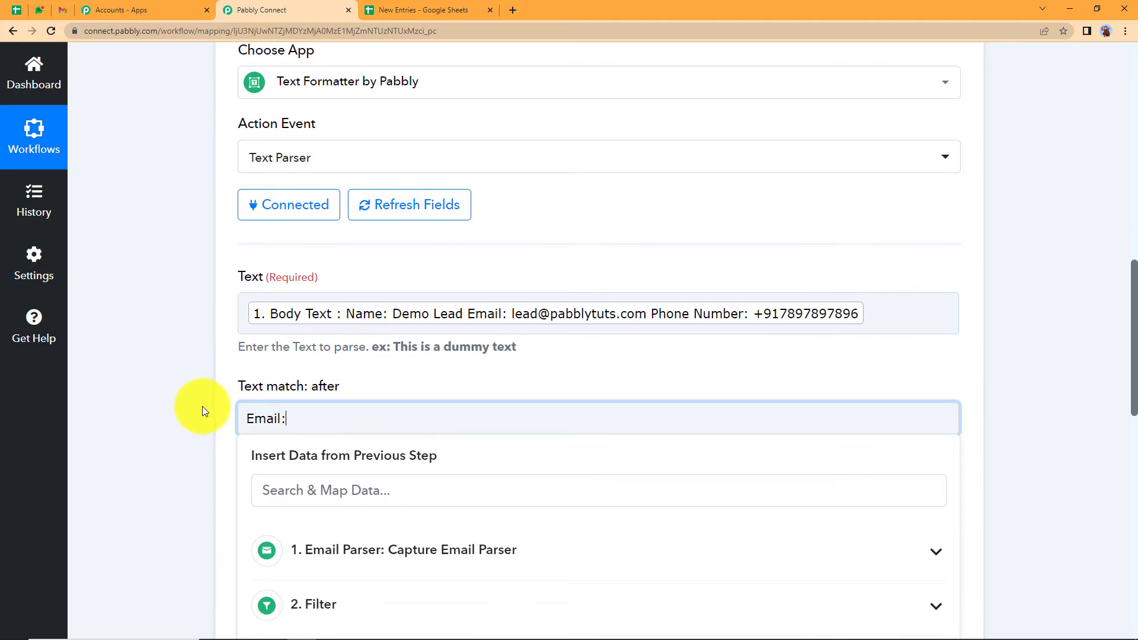
left_click(202, 407)
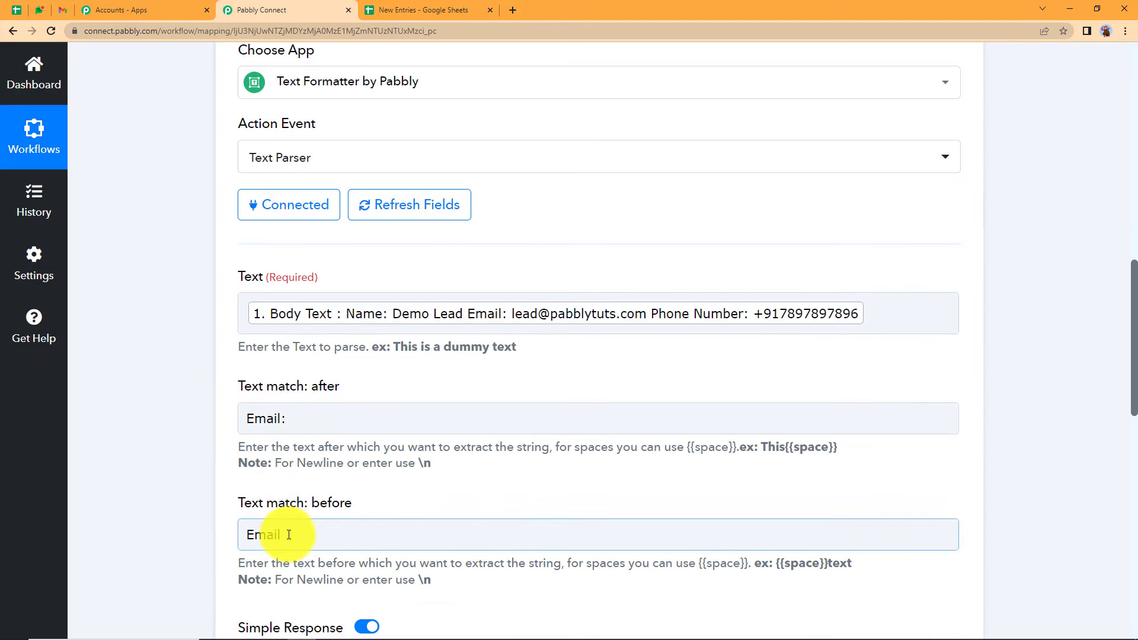
left_click_drag(284, 535, 198, 572)
key("BackSpace")
type("P")
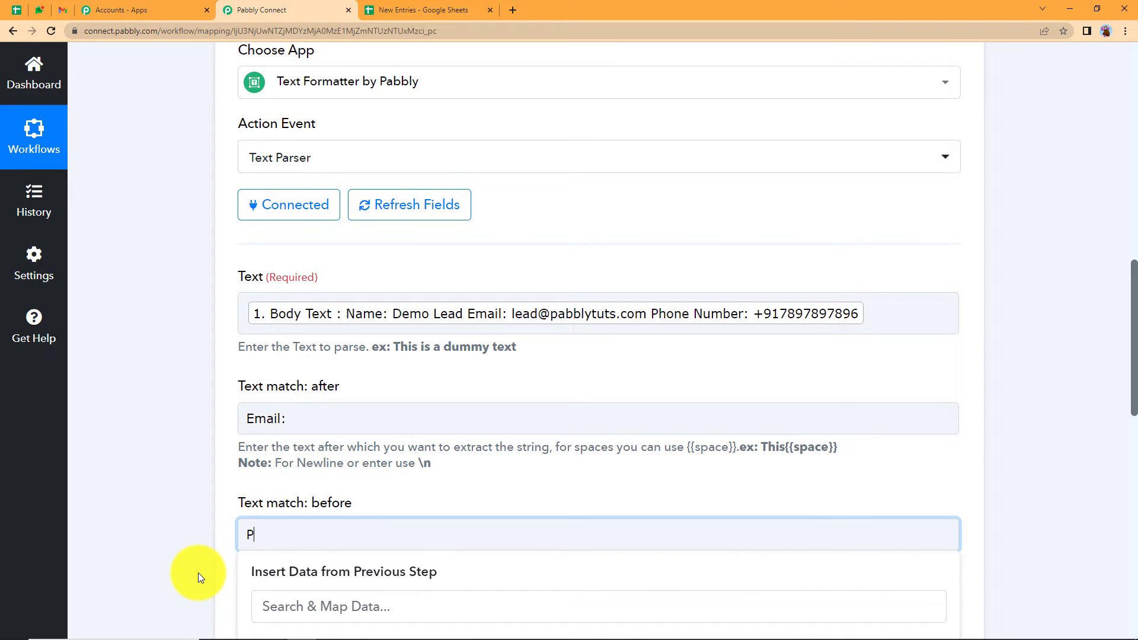
type("hone")
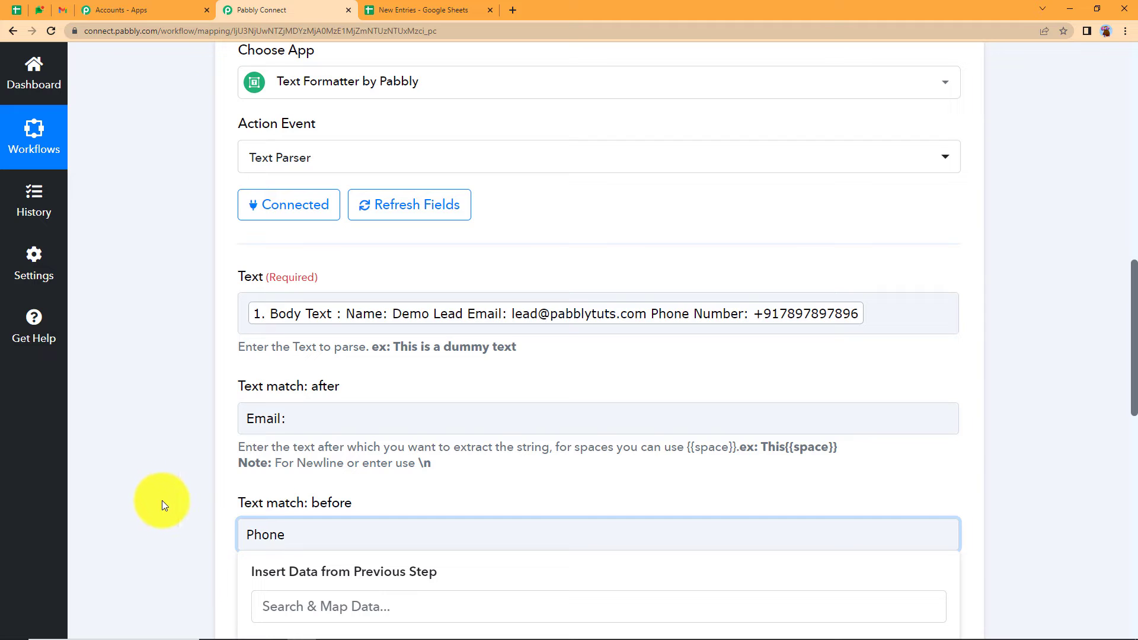
left_click(145, 493)
- Test step 4 to return the lead's email address, then collapse it
scroll(178, 474, "down", 5)
left_click(252, 436)
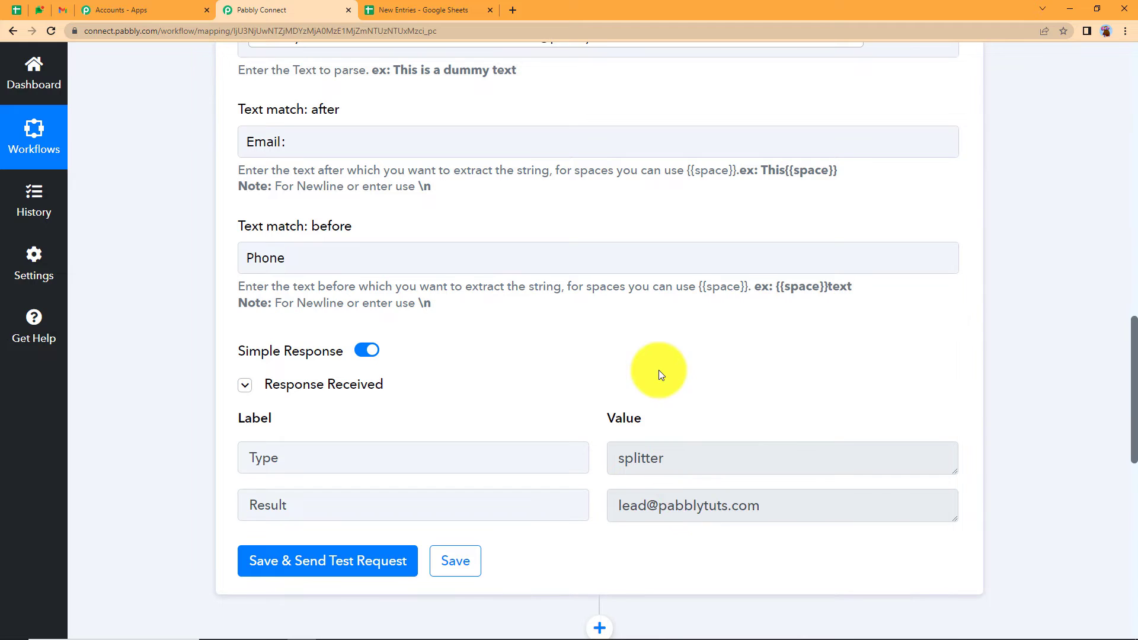
scroll(659, 355, "up", 3)
scroll(658, 343, "up", 7)
left_click(445, 257)
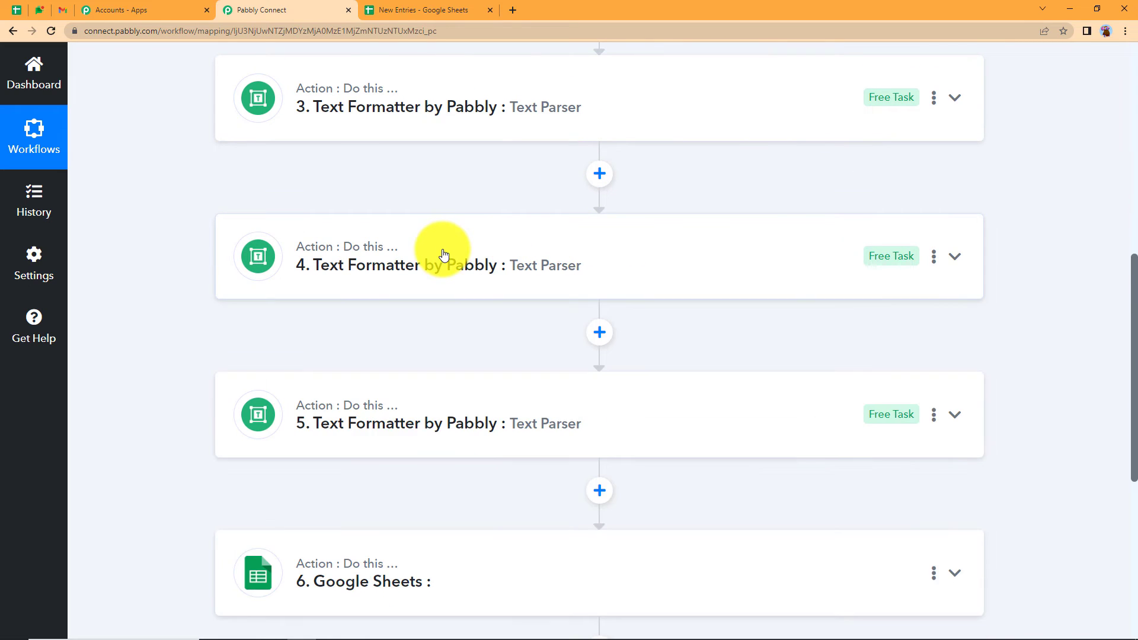
- In step 5, set Text match after to 'Number:' and leave the before marker empty
scroll(435, 208, "down", 5)
left_click(426, 162)
scroll(322, 408, "down", 5)
left_click_drag(304, 300, 174, 306)
key("BackSpace")
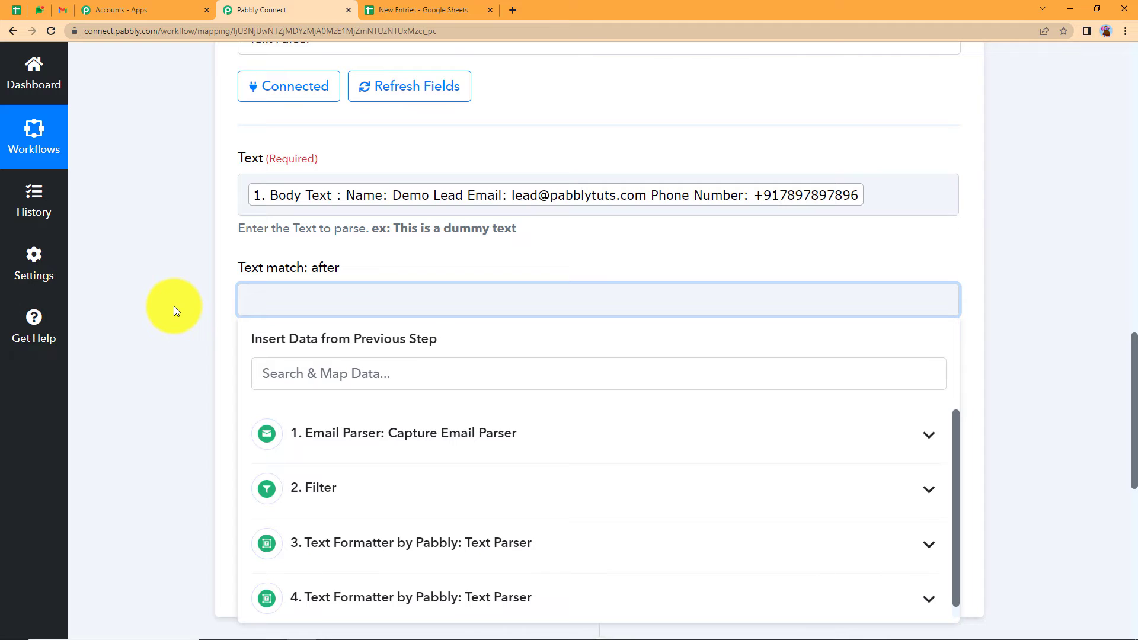
type("Number:")
left_click(173, 306)
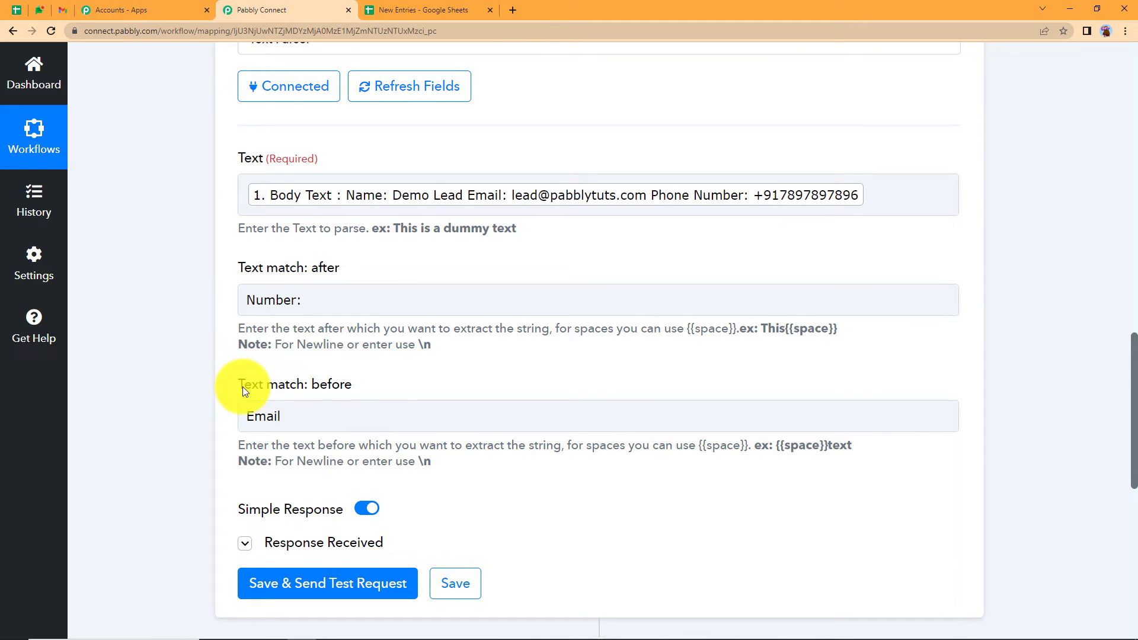
double_click(260, 415)
key("BackSpace")
left_click(202, 429)
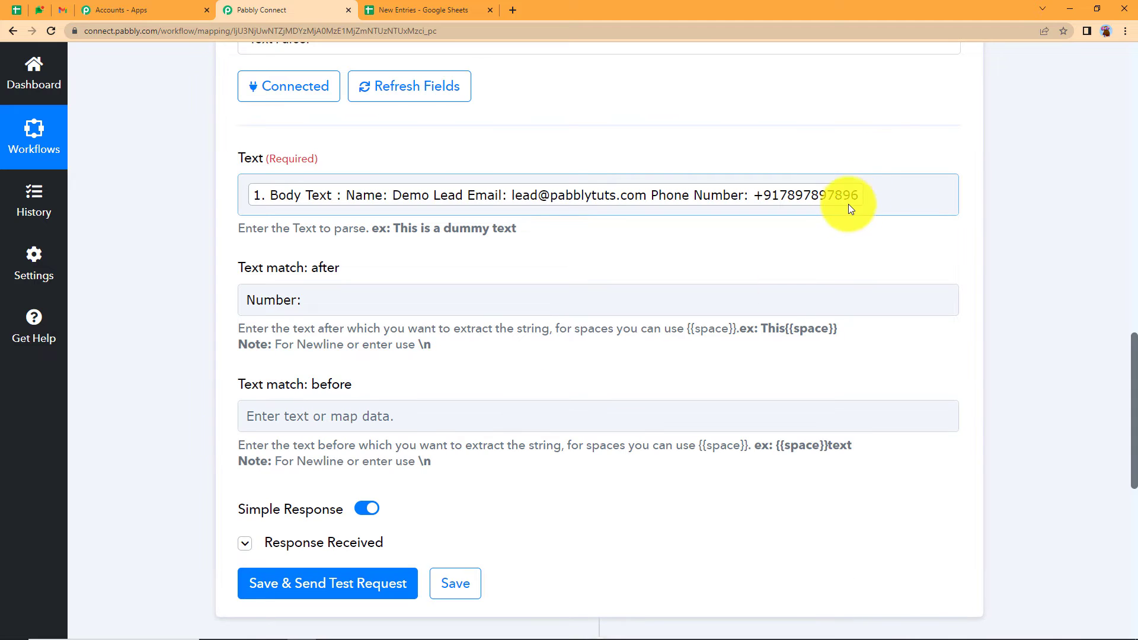
- Test step 5 to return the phone number, then collapse it
left_click(314, 584)
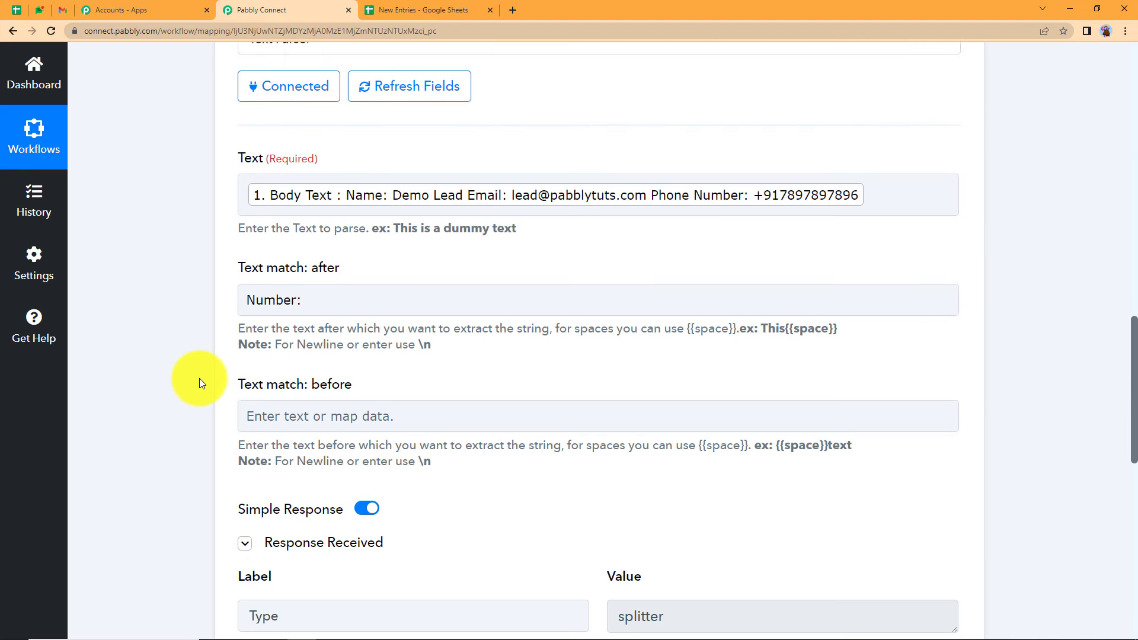
scroll(507, 403, "down", 5)
scroll(691, 381, "up", 10)
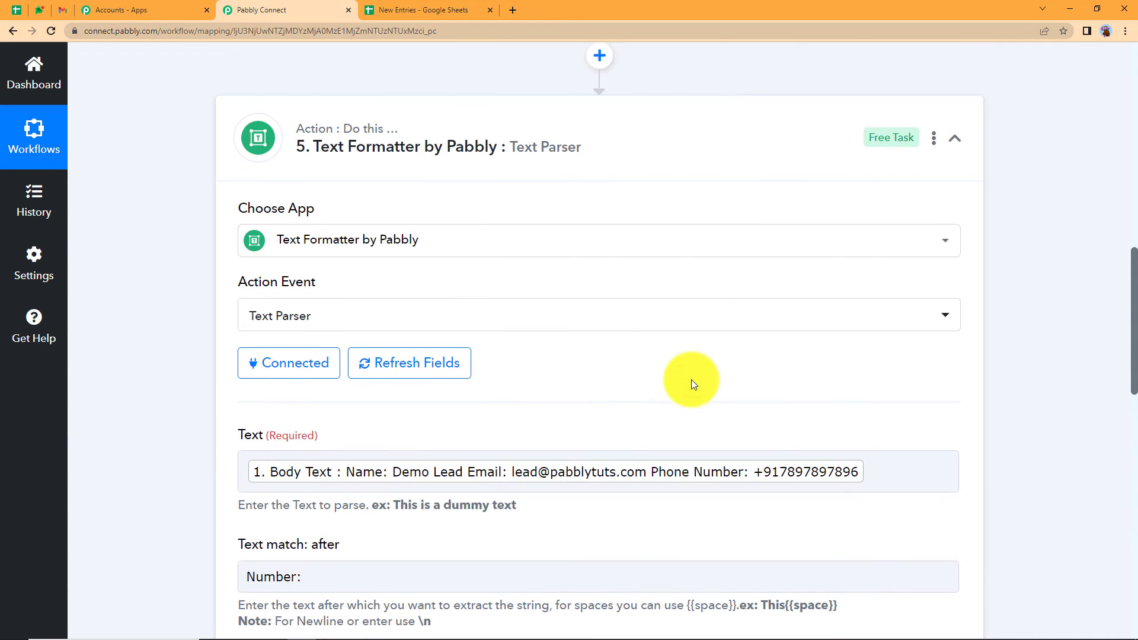
left_click(623, 152)
scroll(414, 232, "up", 5)
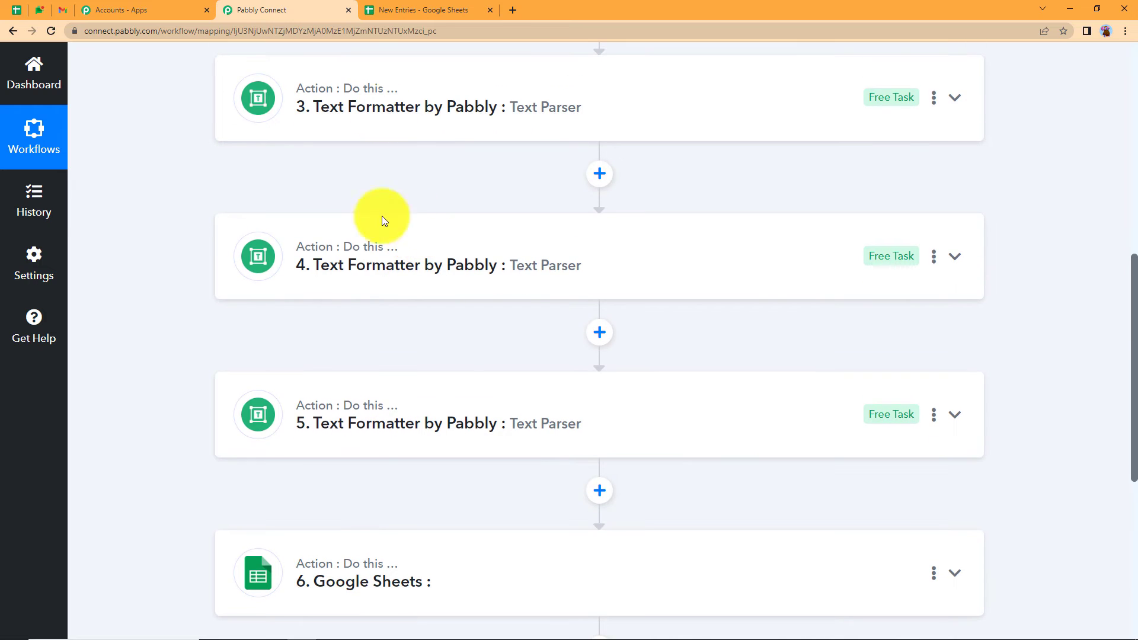
scroll(261, 436, "up", 10)
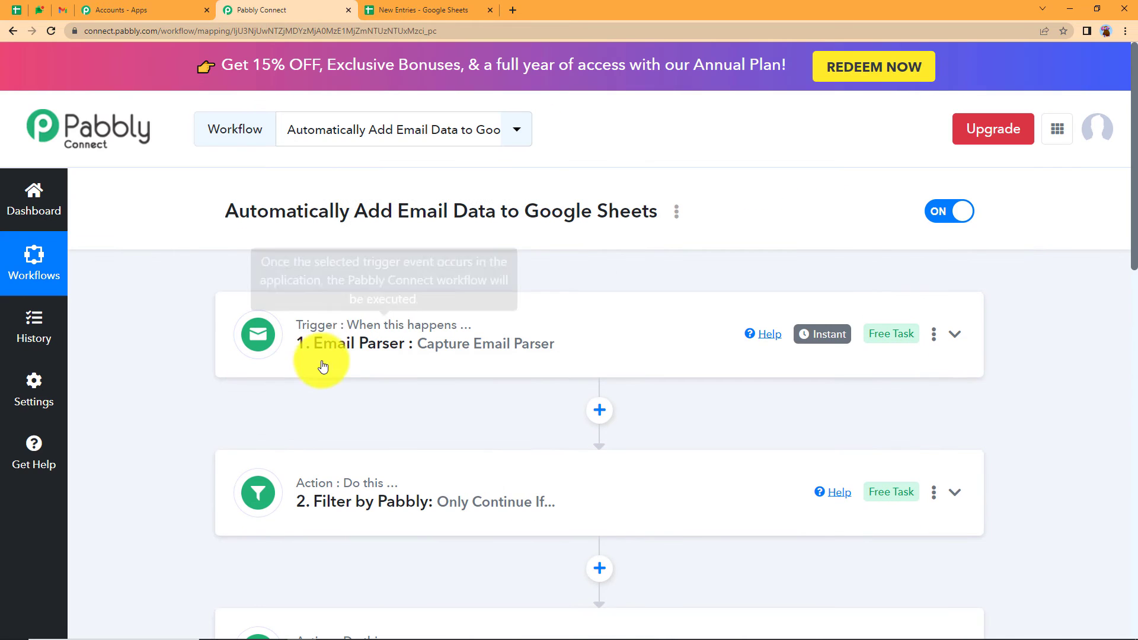
- Set the Google Sheets step's Action Event to Add New Row
scroll(191, 397, "down", 10)
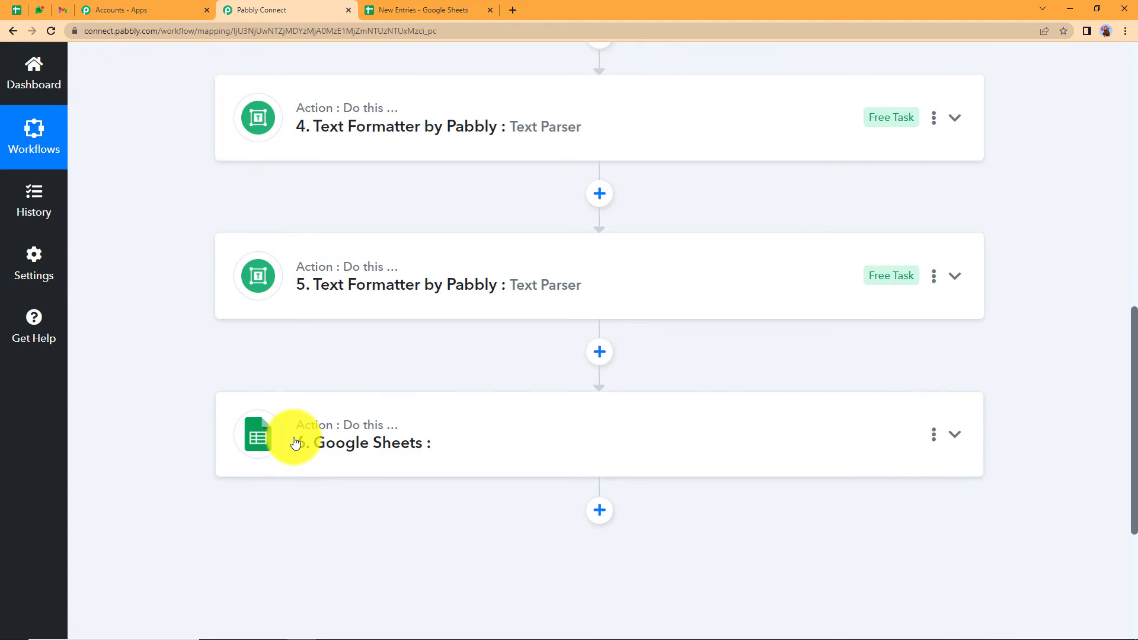
left_click(294, 443)
scroll(225, 435, "down", 5)
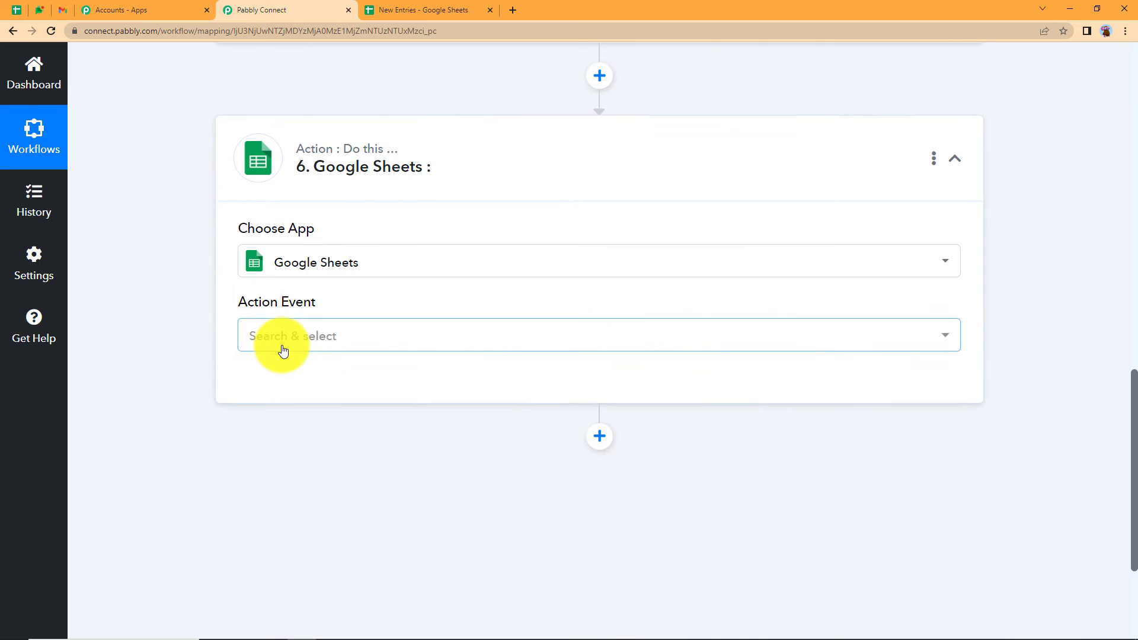
left_click(281, 343)
left_click(300, 437)
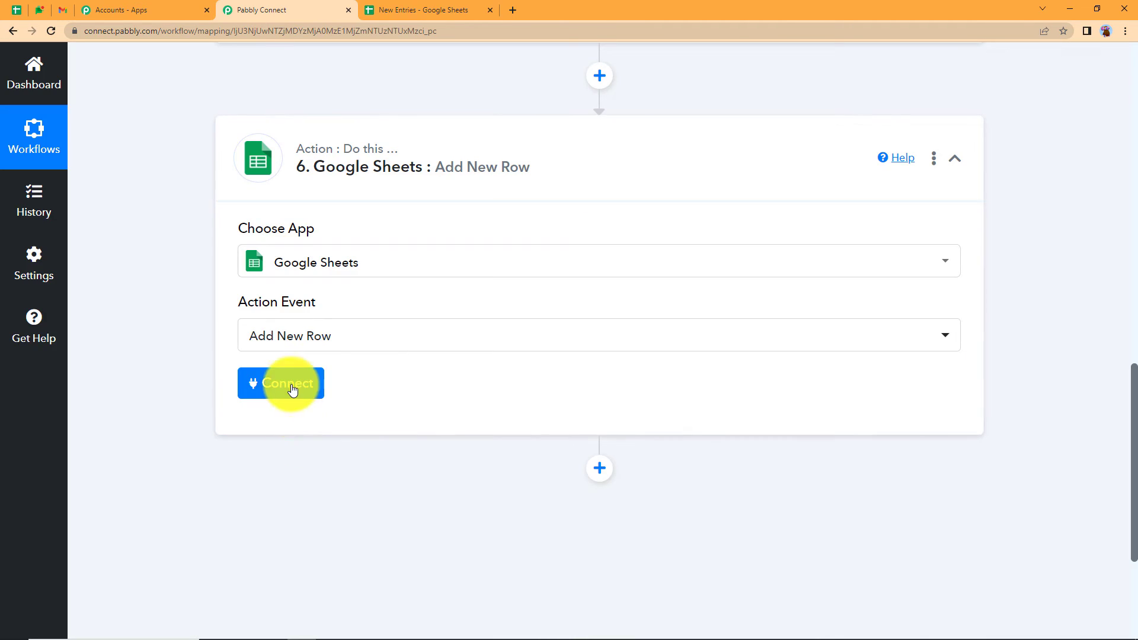
- Connect the step to a new Google account, allowing Pabbly Connect access to Google Sheets
left_click(293, 387)
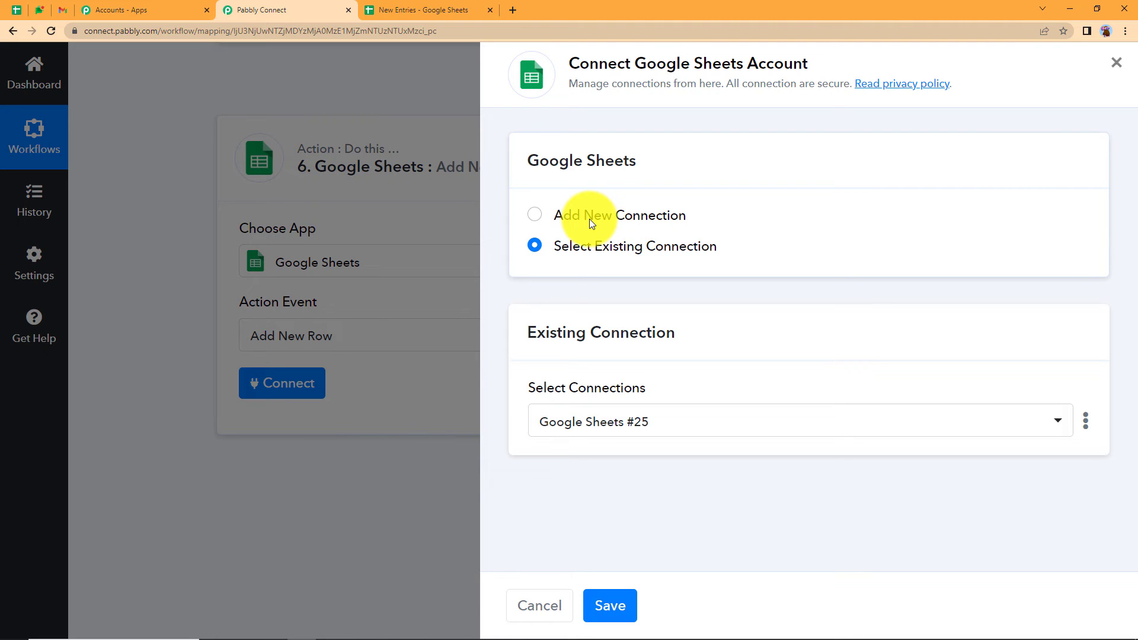
left_click(589, 219)
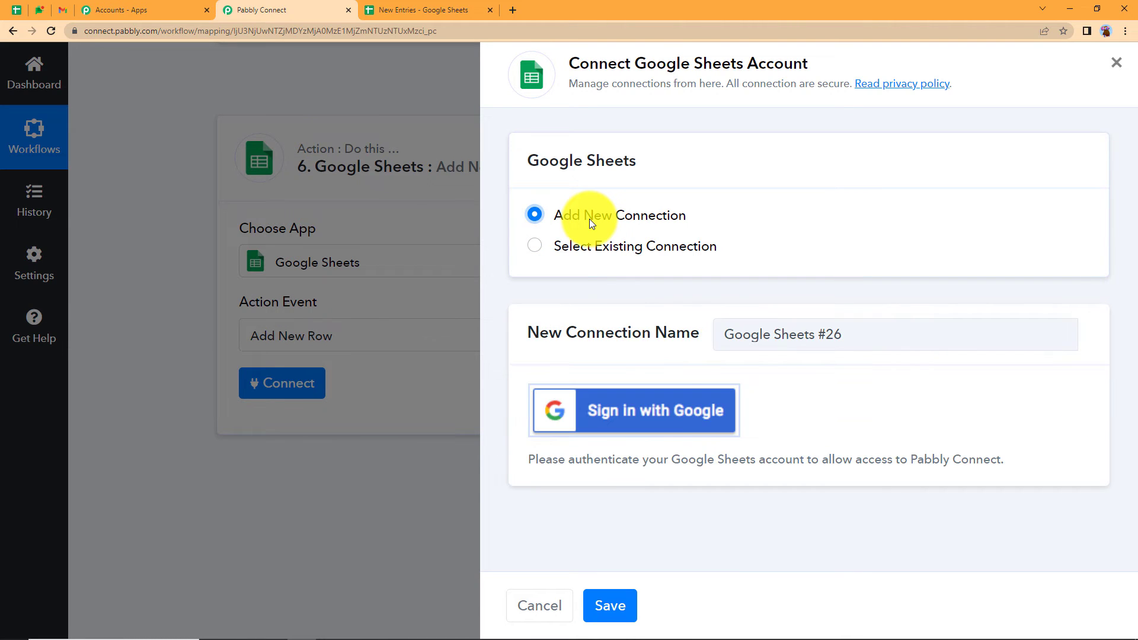
left_click(670, 410)
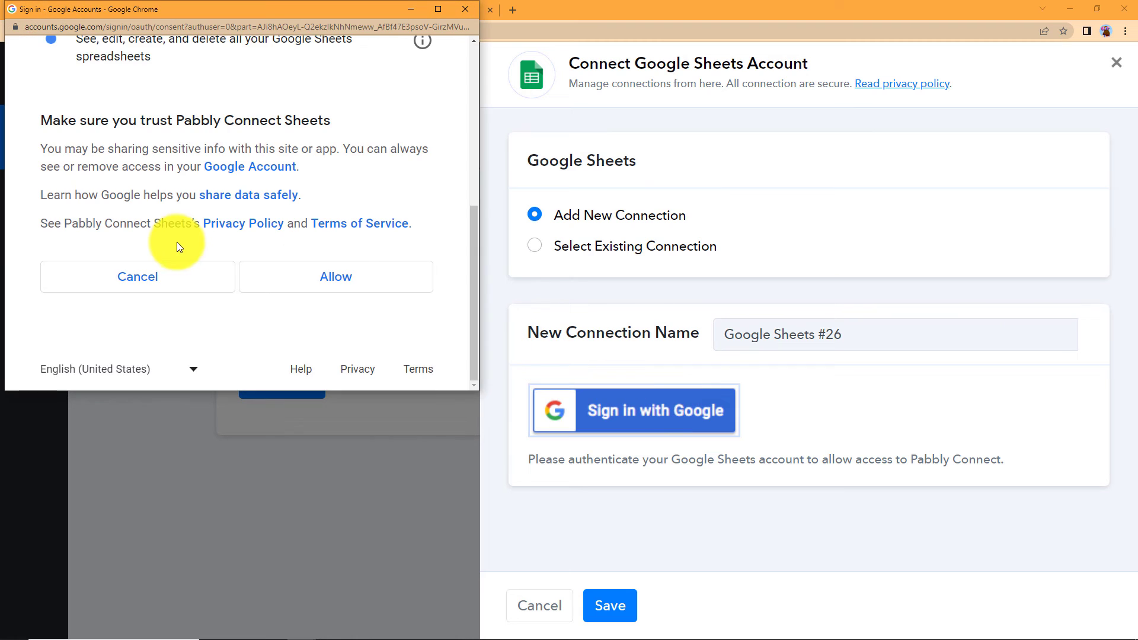
left_click(352, 290)
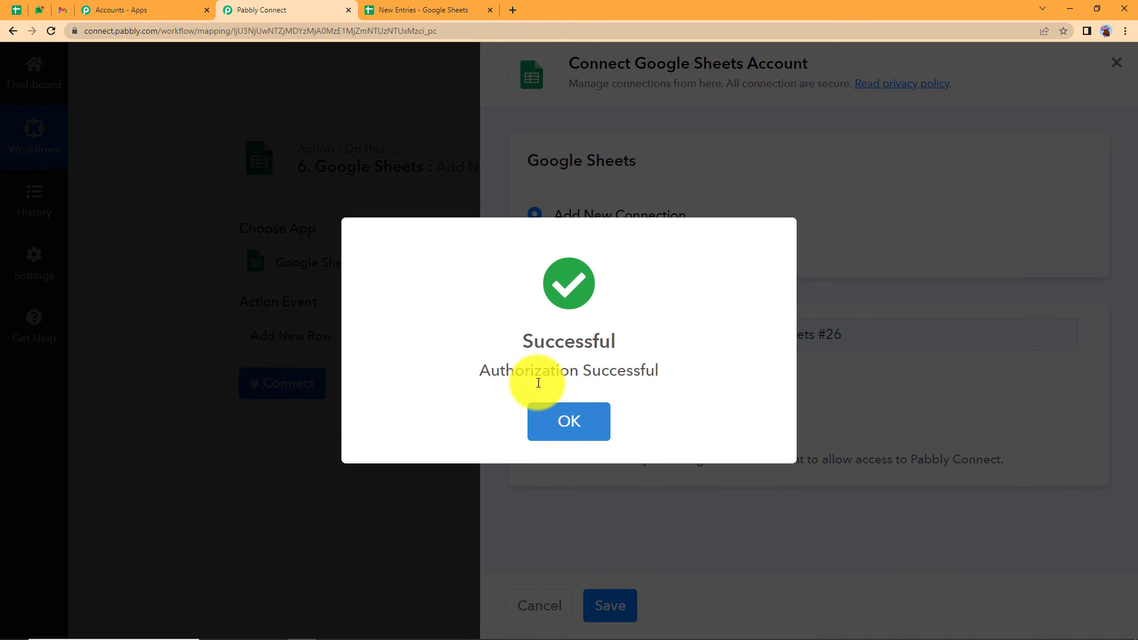
left_click(573, 420)
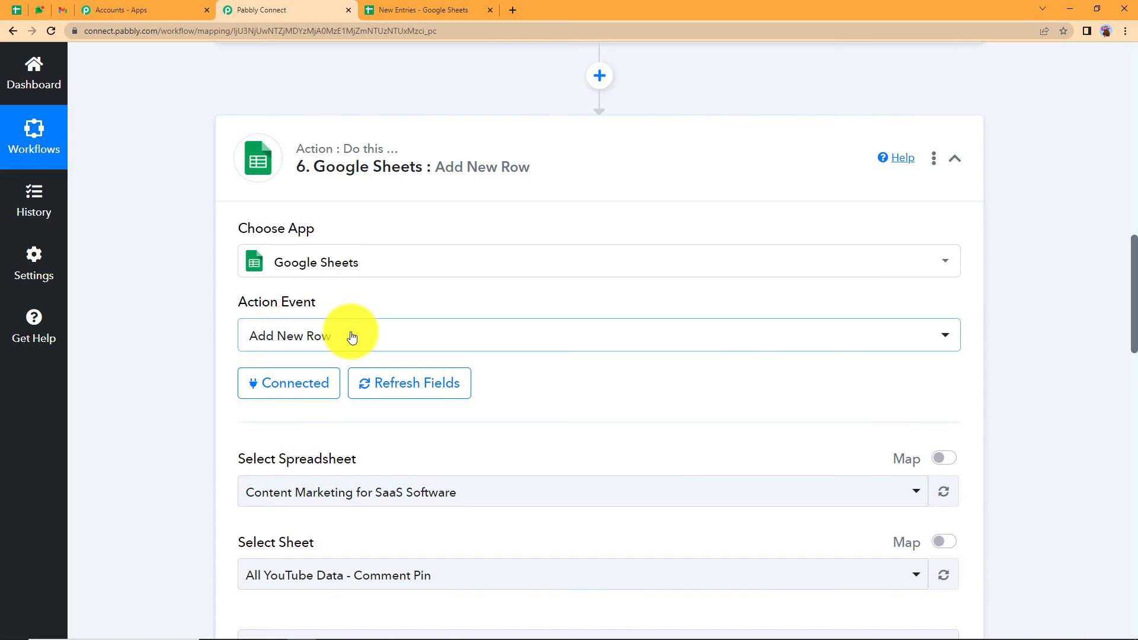
scroll(351, 331, "up", 9)
scroll(352, 337, "up", 4)
scroll(287, 394, "down", 9)
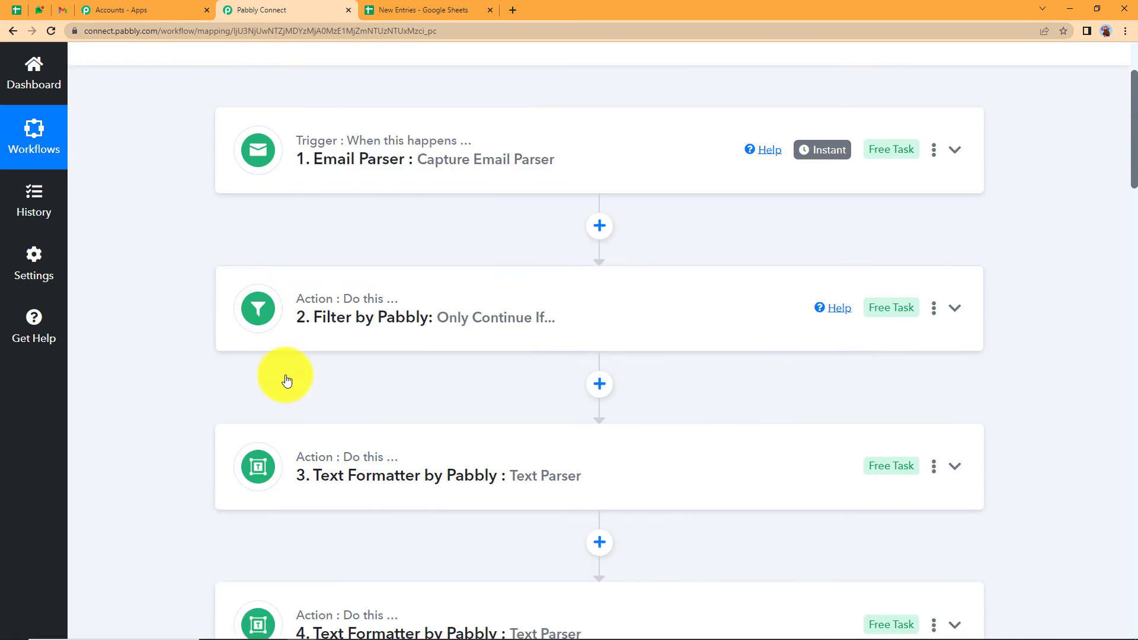
scroll(286, 379, "down", 7)
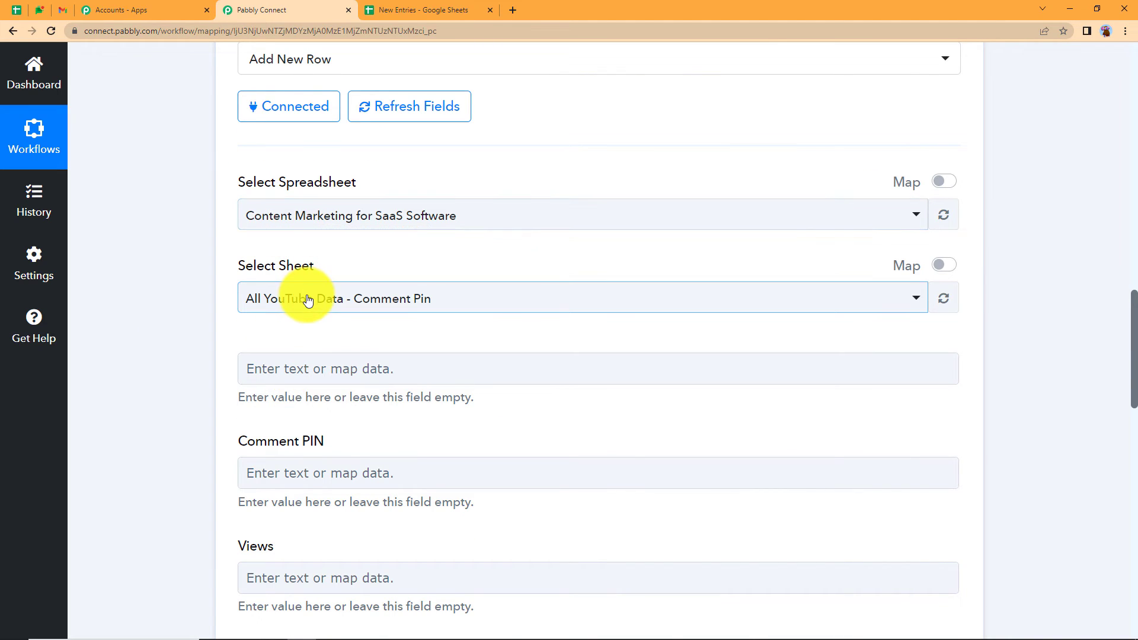
- Select the New Entries spreadsheet in the Google Sheets step
left_click(435, 7)
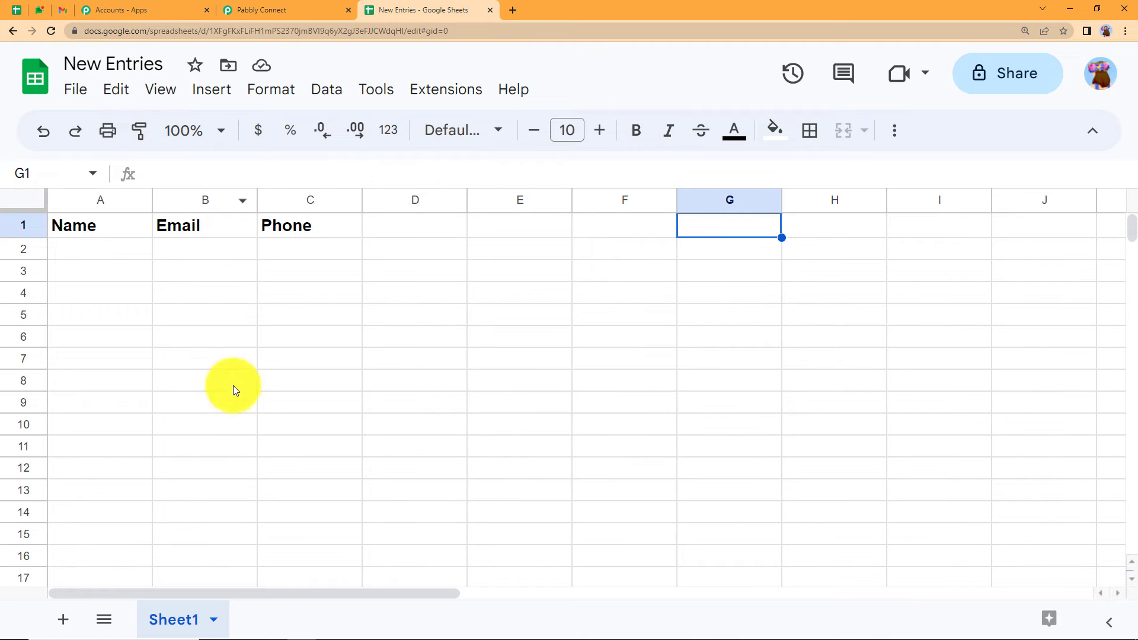
left_click(255, 10)
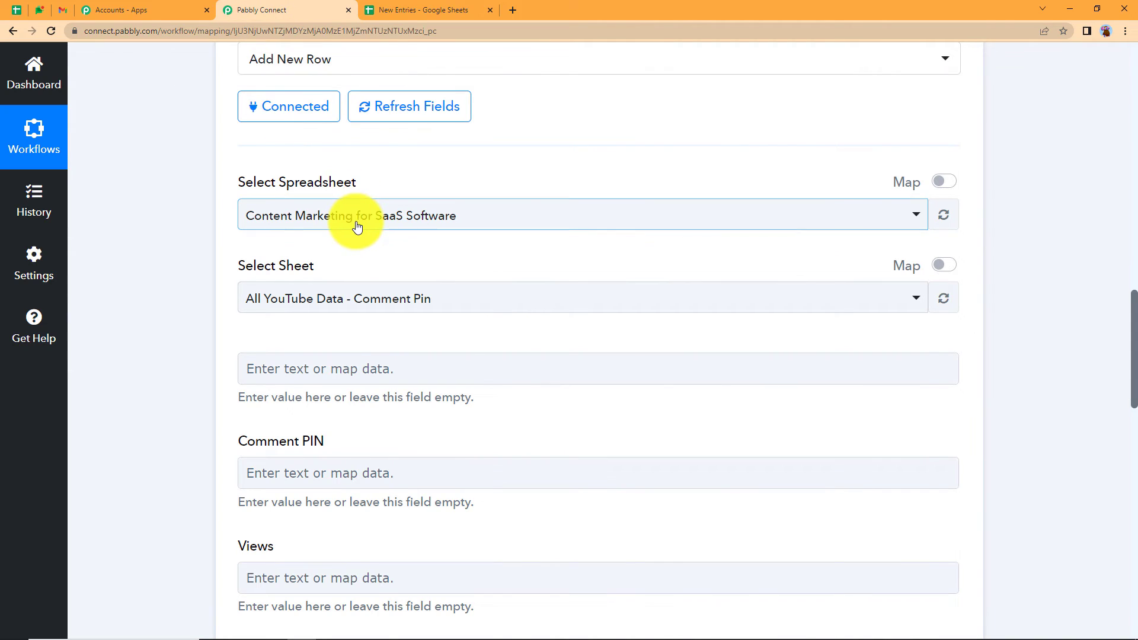
left_click(357, 224)
left_click(322, 331)
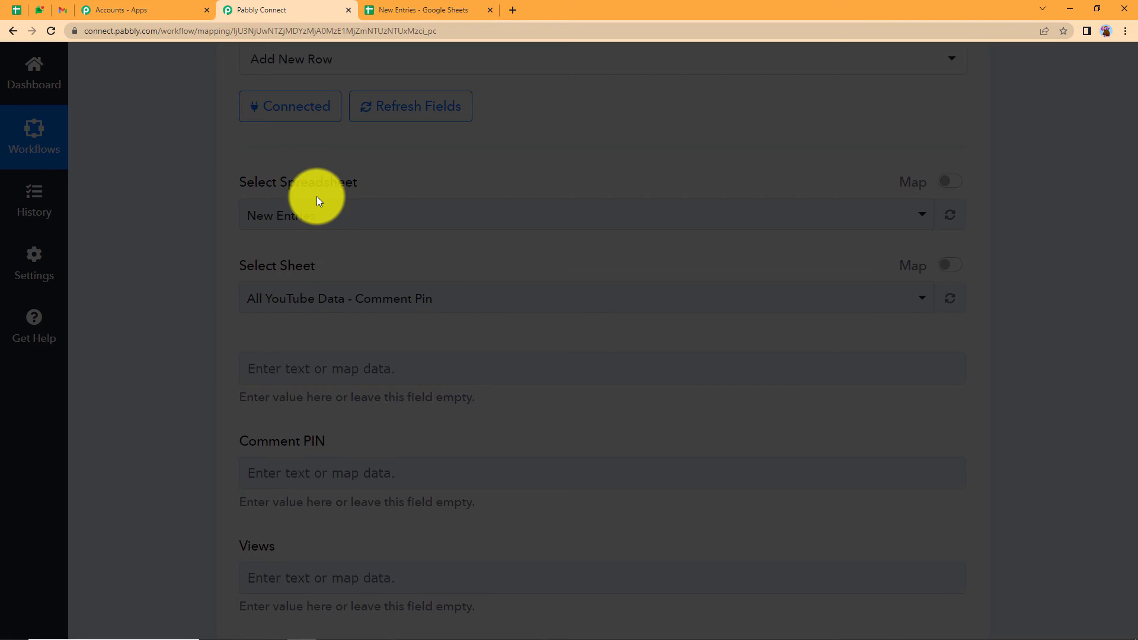
- Confirm the step uses Sheet1 with Name, Email and Phone columns, ready for mapping Name
left_click(423, 10)
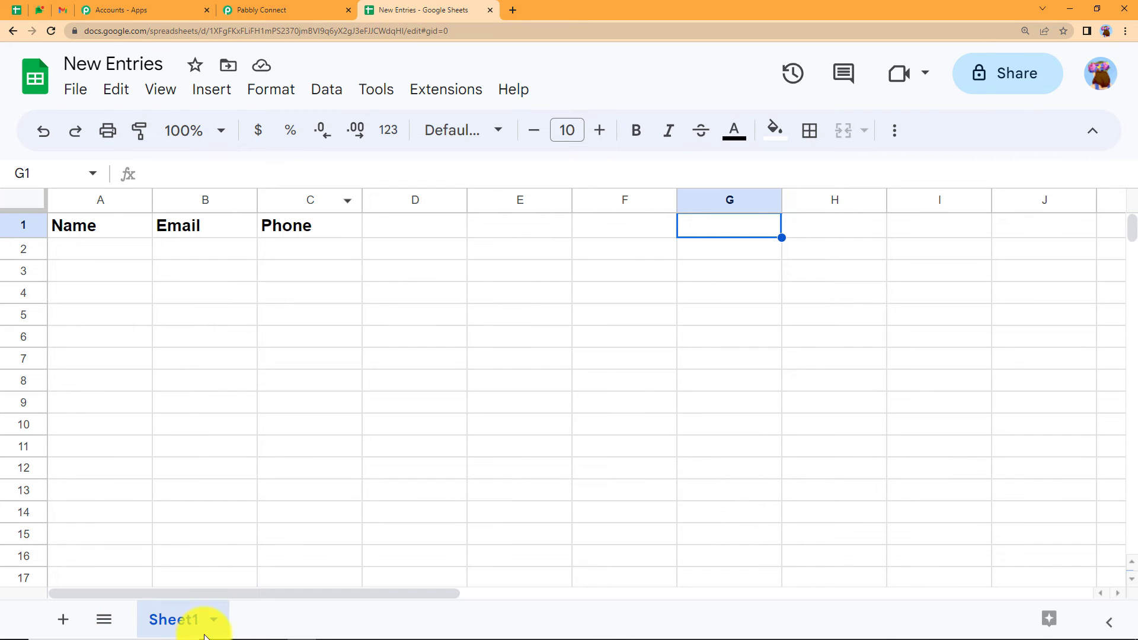
left_click(279, 10)
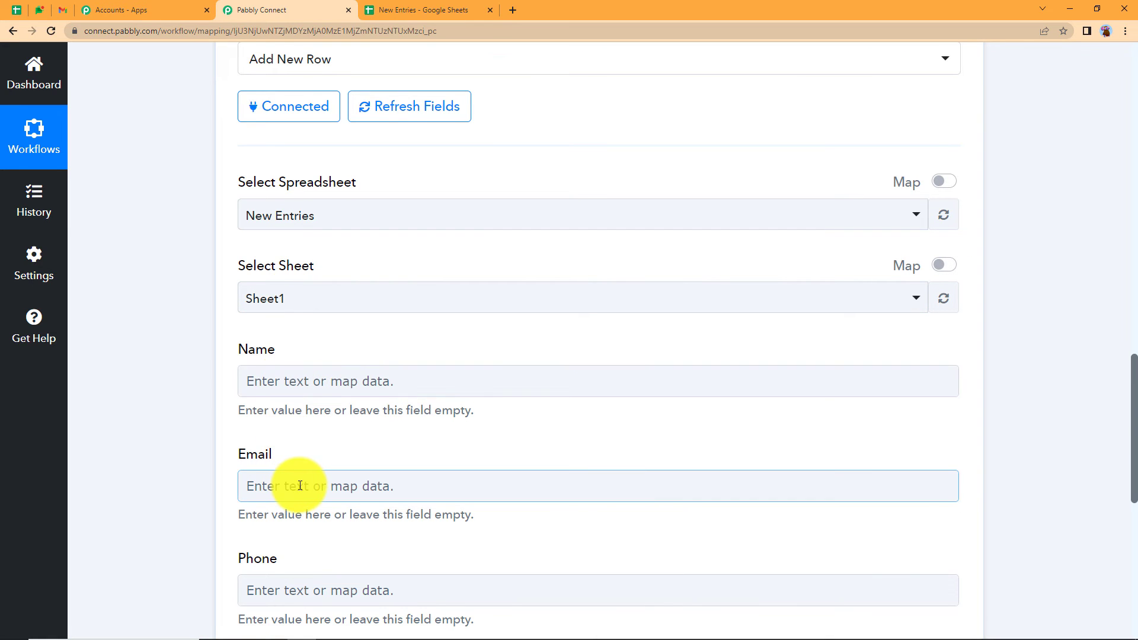
scroll(300, 451, "down", 5)
scroll(303, 419, "up", 2)
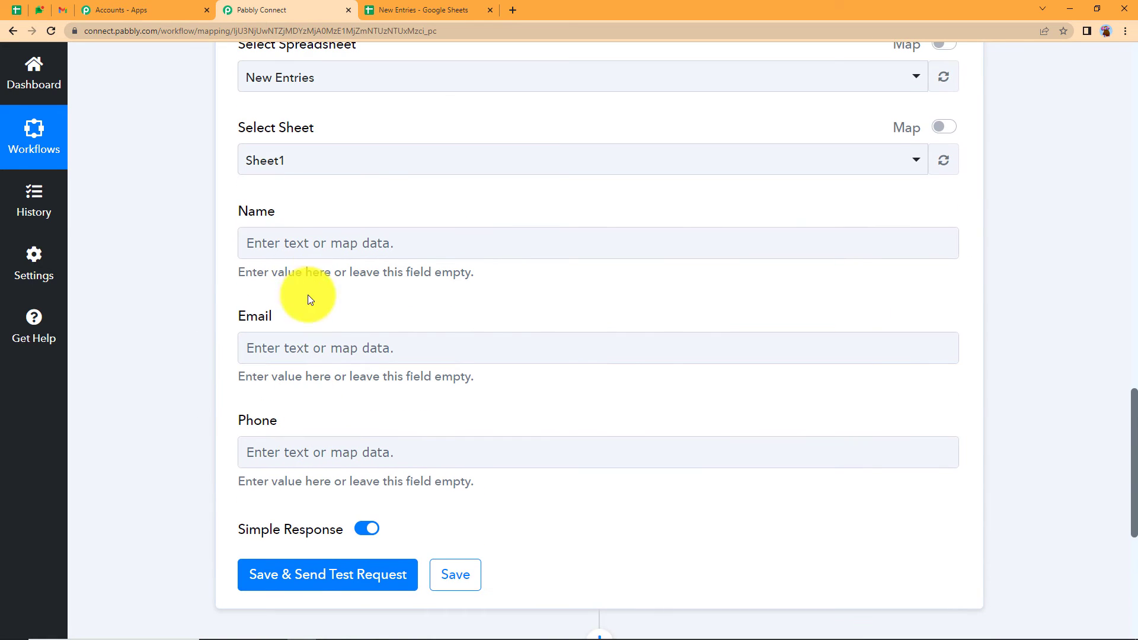
left_click(423, 6)
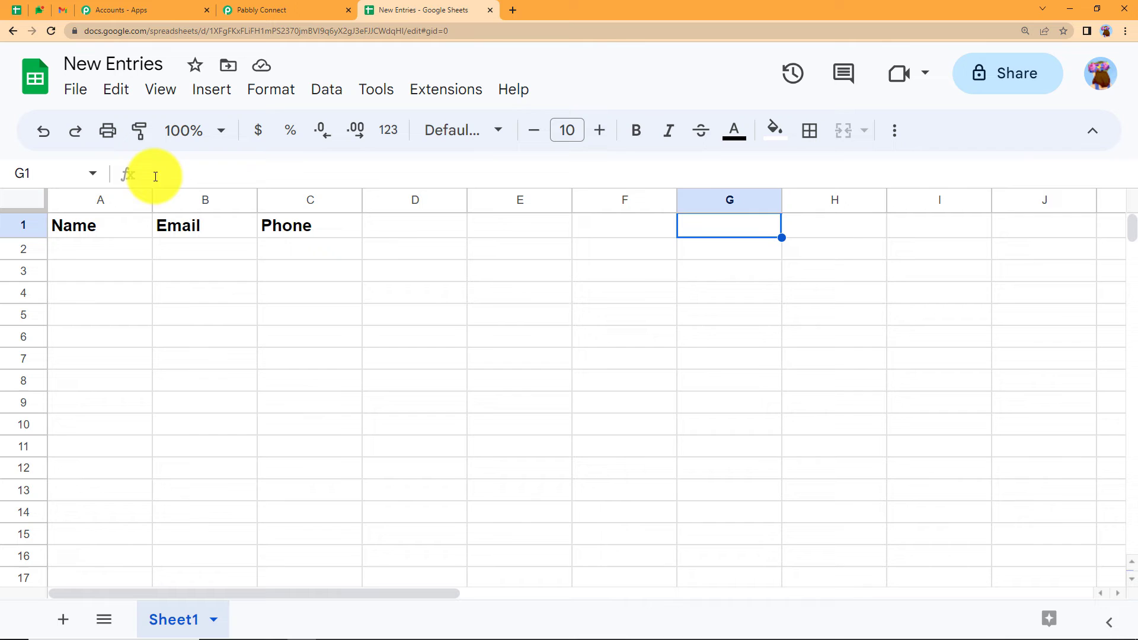
left_click(304, 6)
left_click(295, 243)
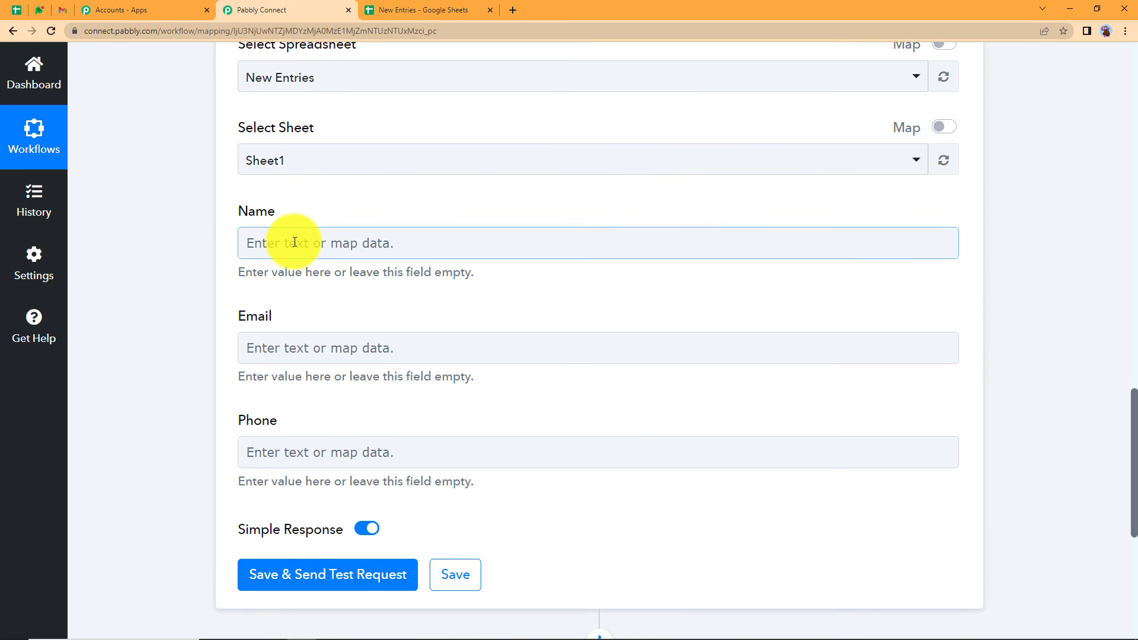
- Map step 3's parser result into the Name field
left_click(295, 252)
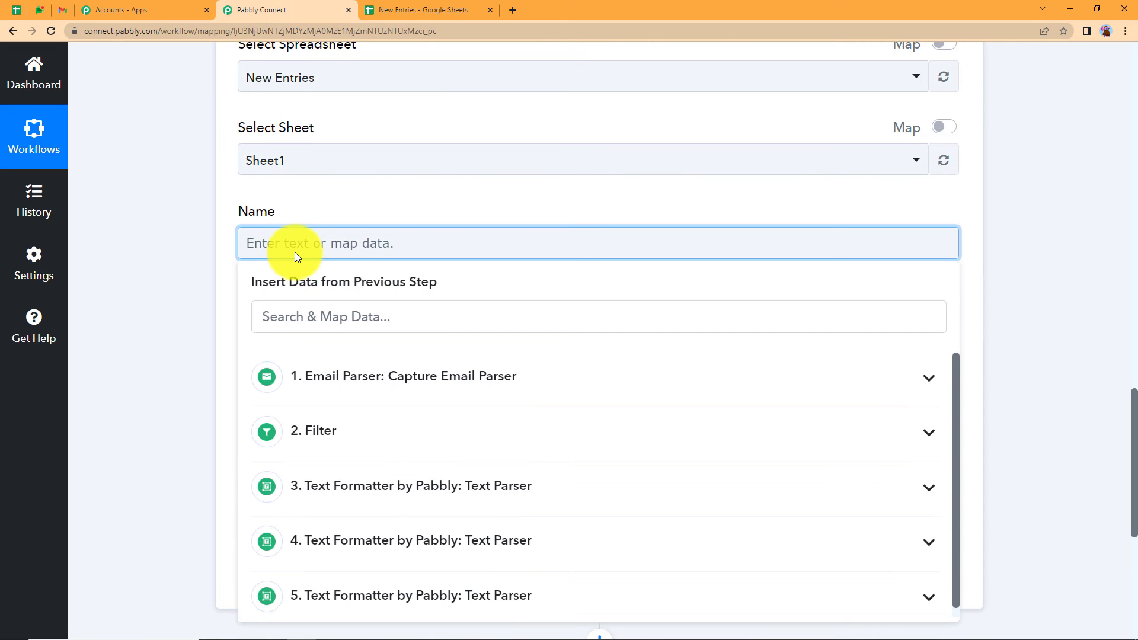
left_click(363, 477)
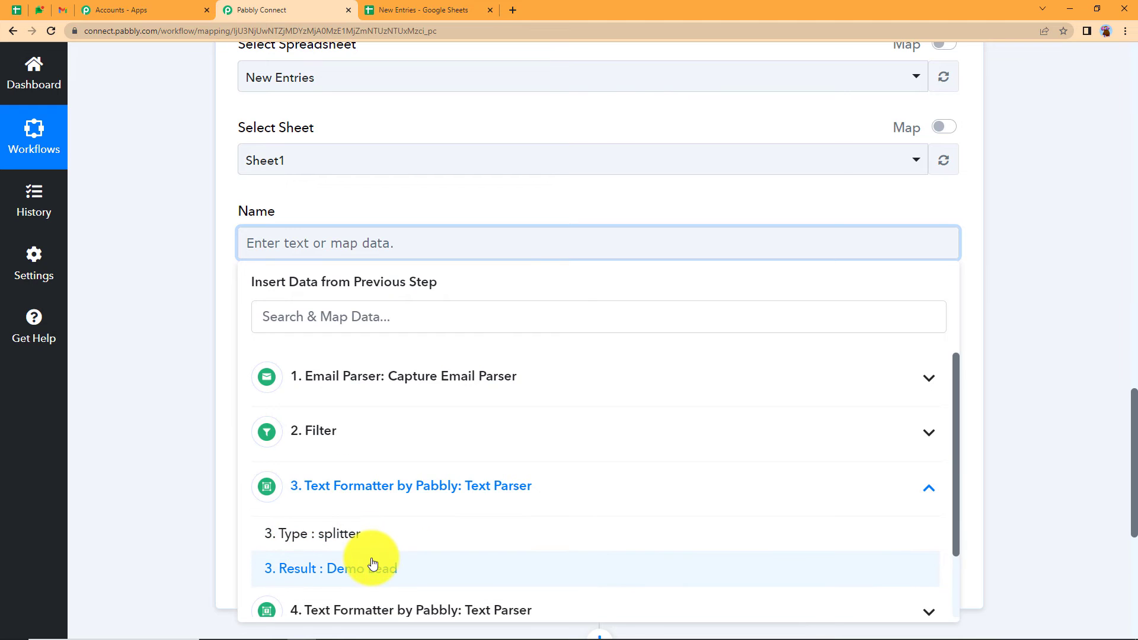
left_click(373, 564)
left_click(228, 347)
- Map step 4's parser result into the Email field
left_click(254, 358)
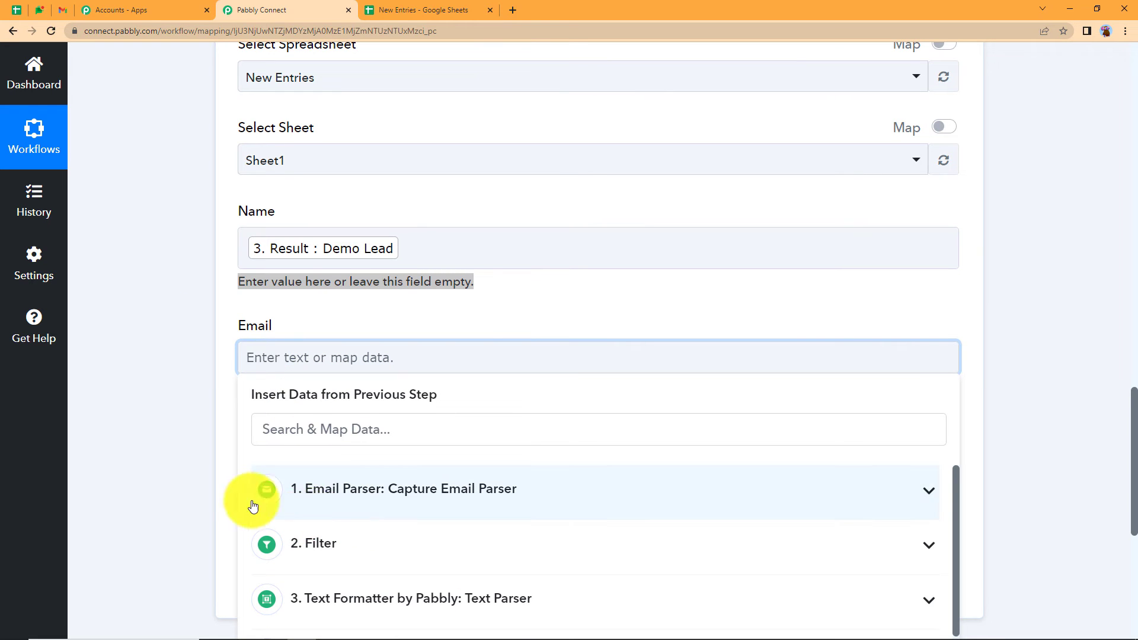
scroll(254, 492, "down", 1)
left_click(405, 588)
scroll(198, 457, "down", 5)
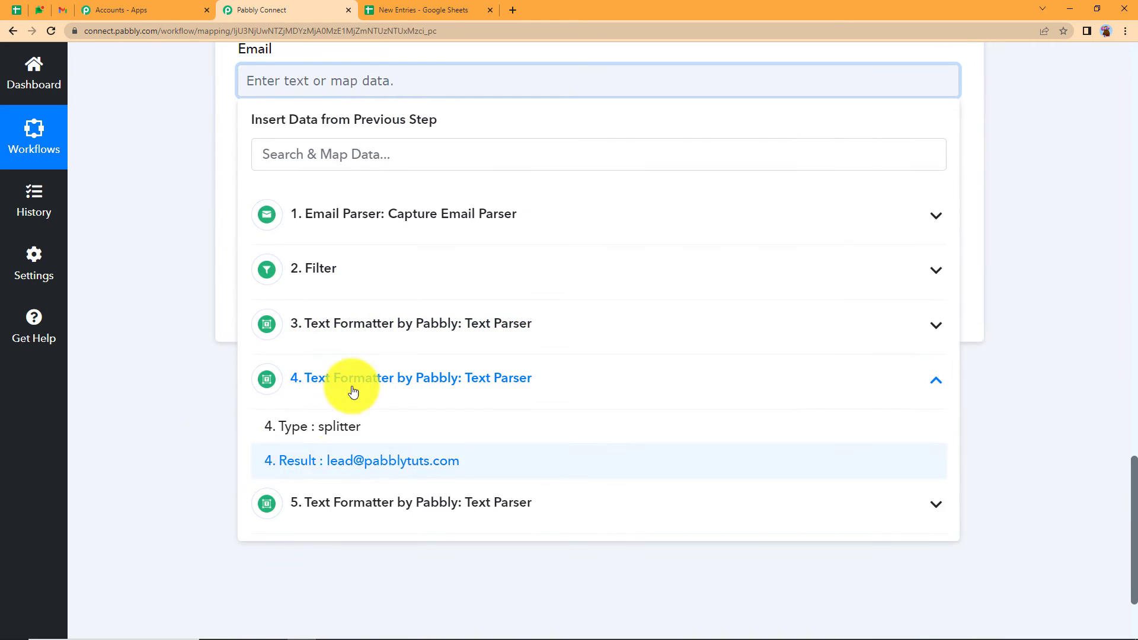
left_click(363, 475)
left_click(265, 96)
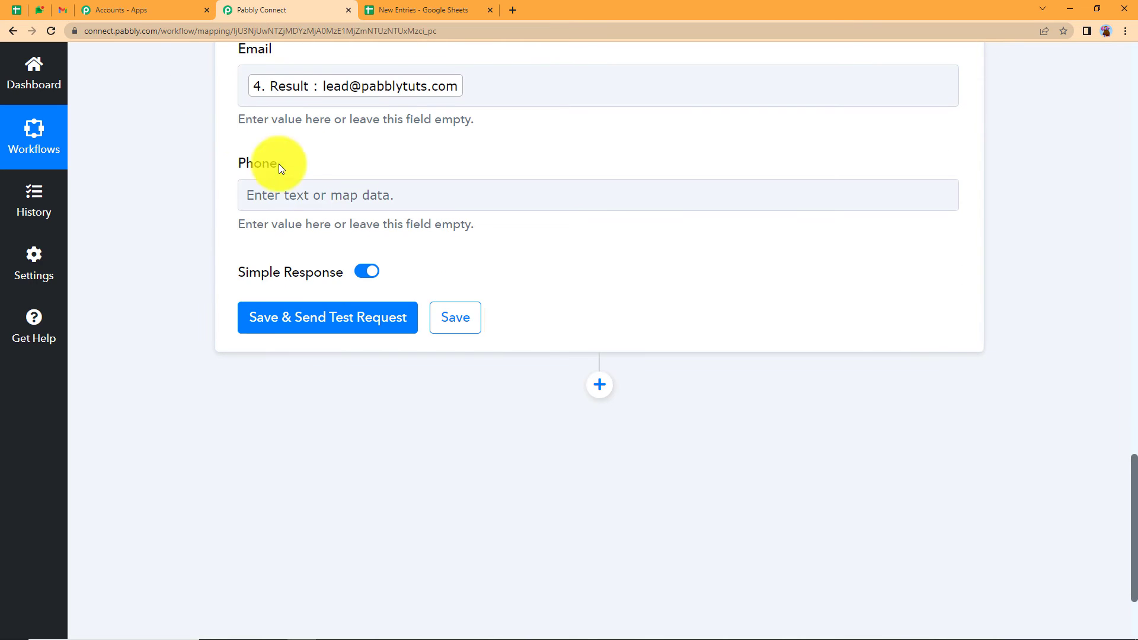
- Map step 5's parser result into the Phone field
left_click(304, 194)
left_click(392, 547)
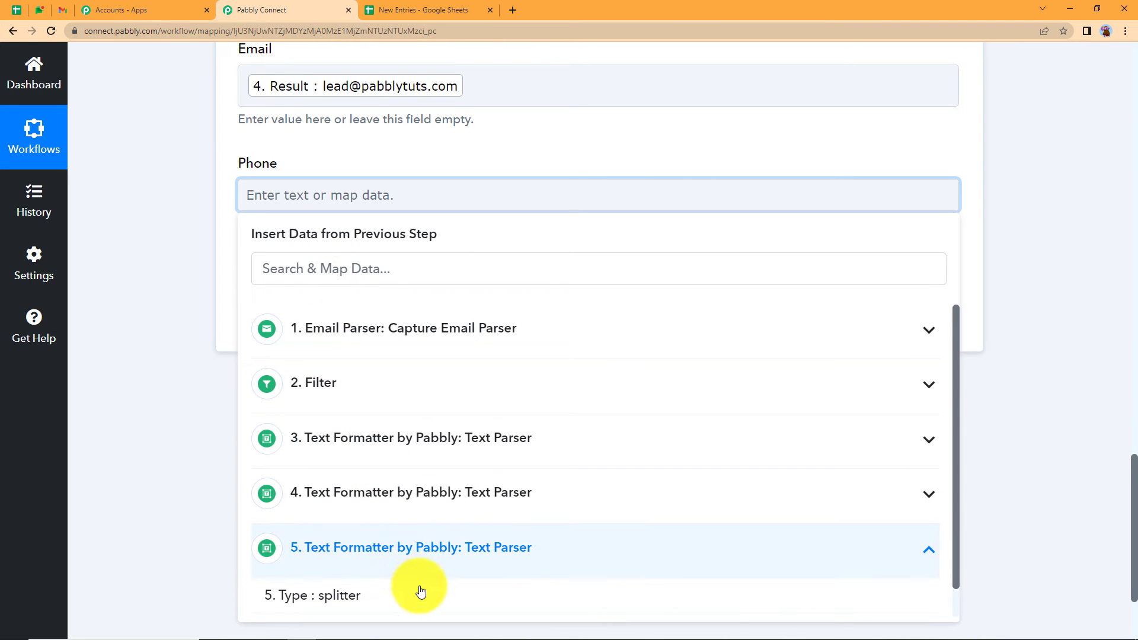
scroll(350, 577, "down", 1)
left_click(350, 598)
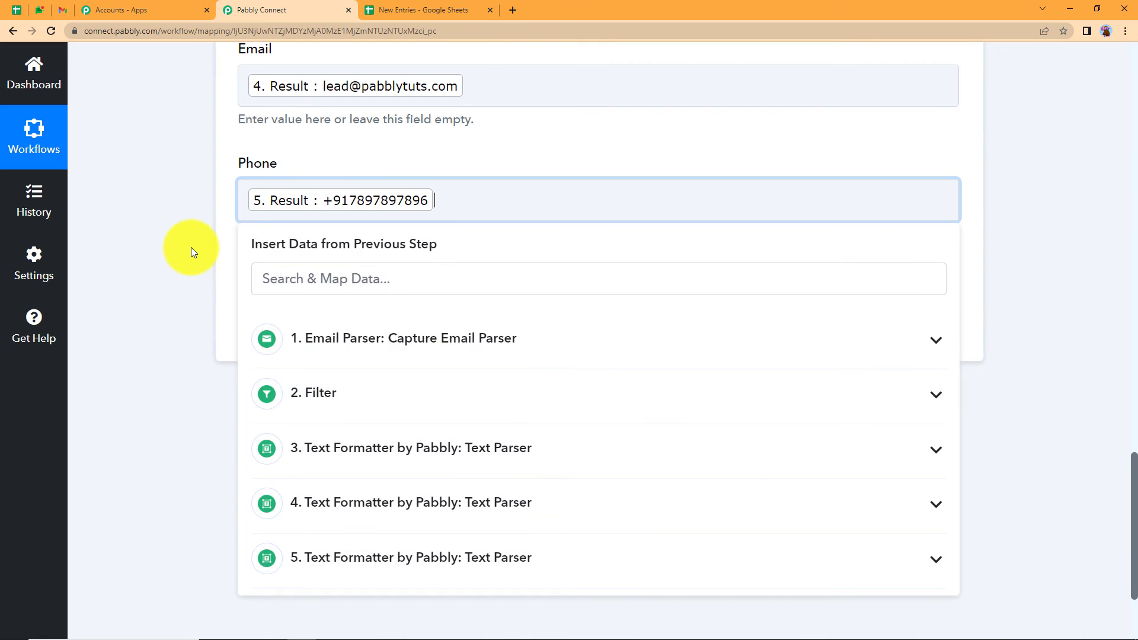
left_click(191, 248)
scroll(191, 247, "up", 7)
scroll(191, 248, "up", 15)
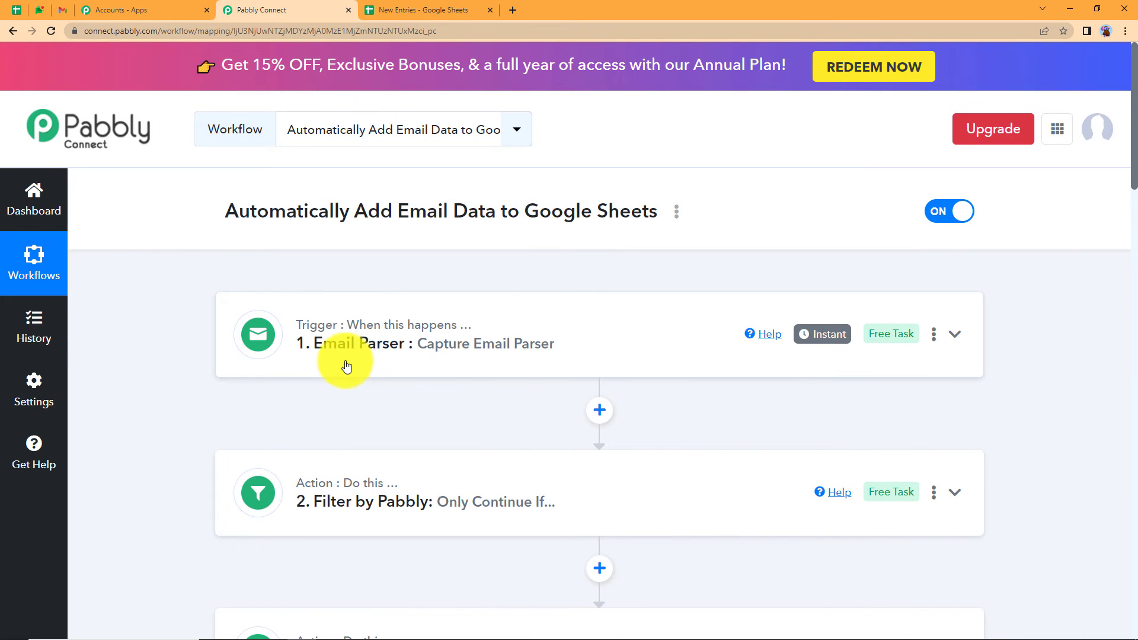
- Save the Add New Row step and send a test request
scroll(346, 366, "down", 5)
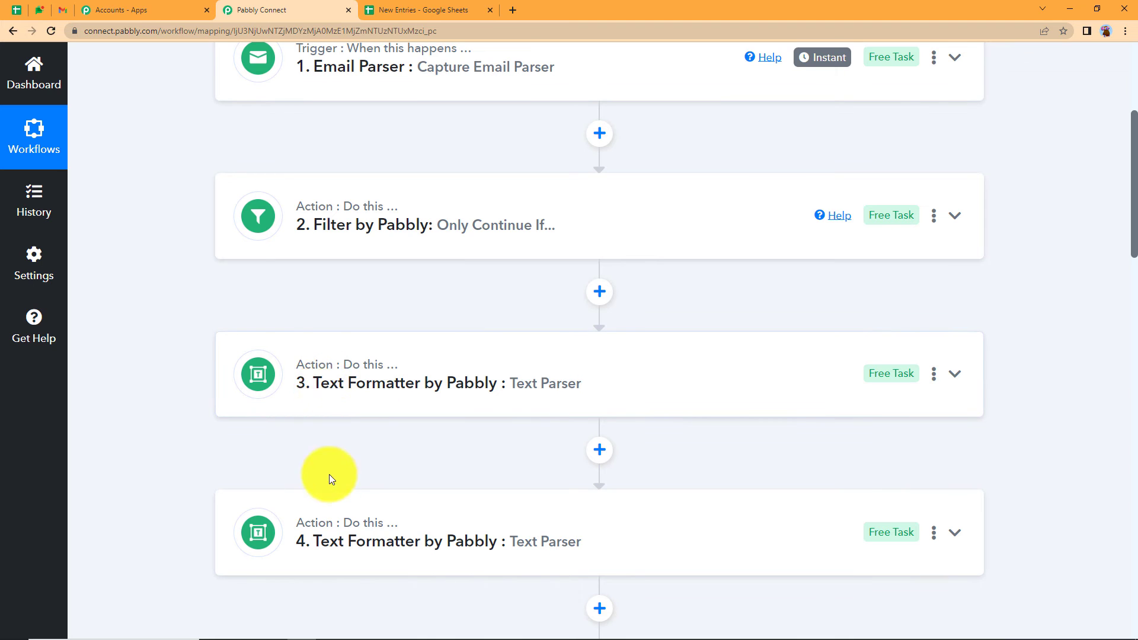
scroll(320, 483, "down", 5)
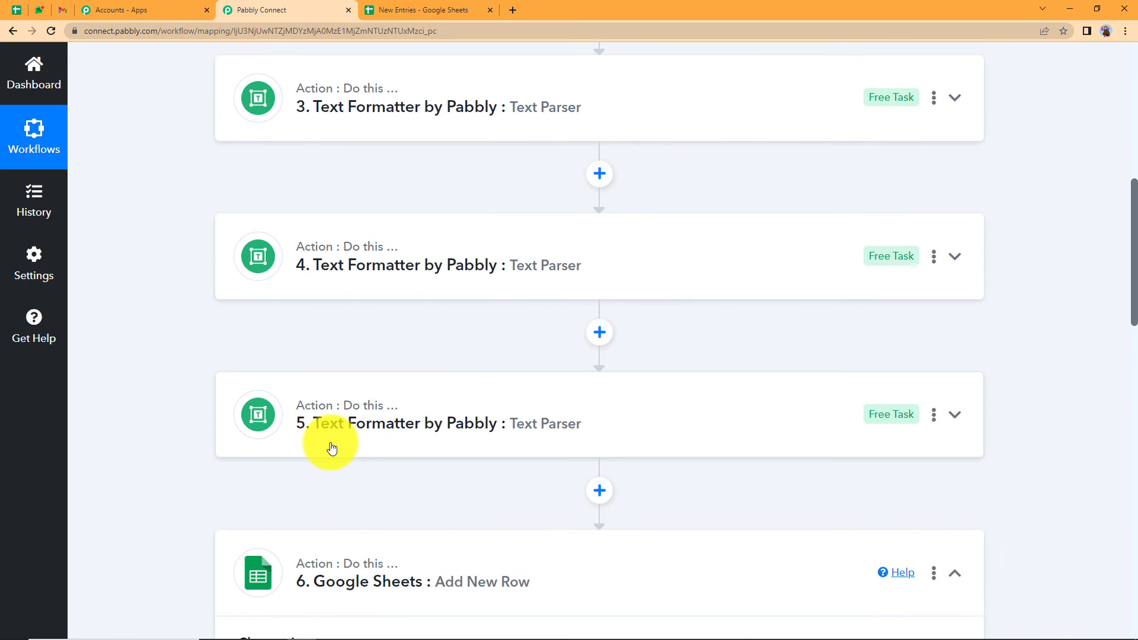
scroll(327, 454, "up", 10)
mouse_move(330, 478)
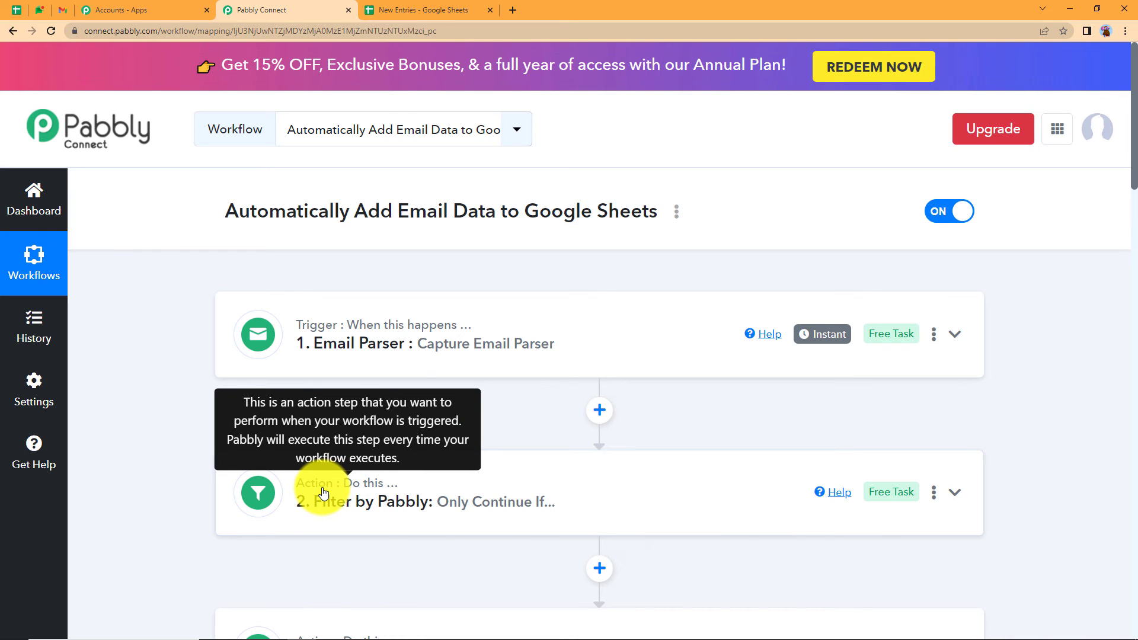
scroll(323, 493, "down", 7)
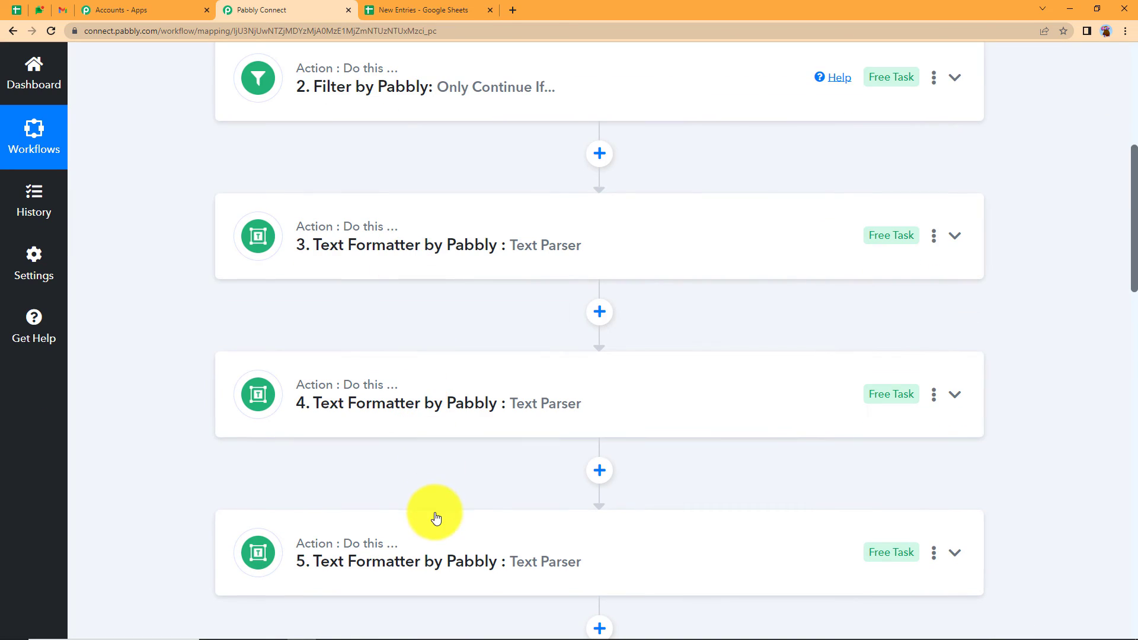
scroll(435, 506, "down", 5)
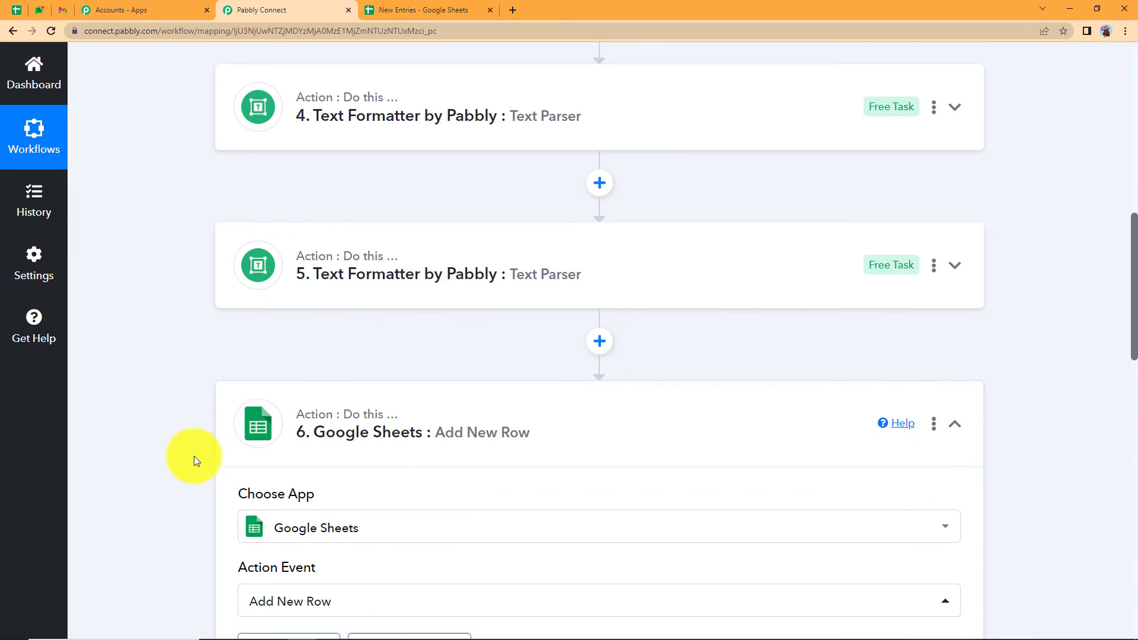
scroll(190, 457, "down", 7)
scroll(191, 461, "down", 7)
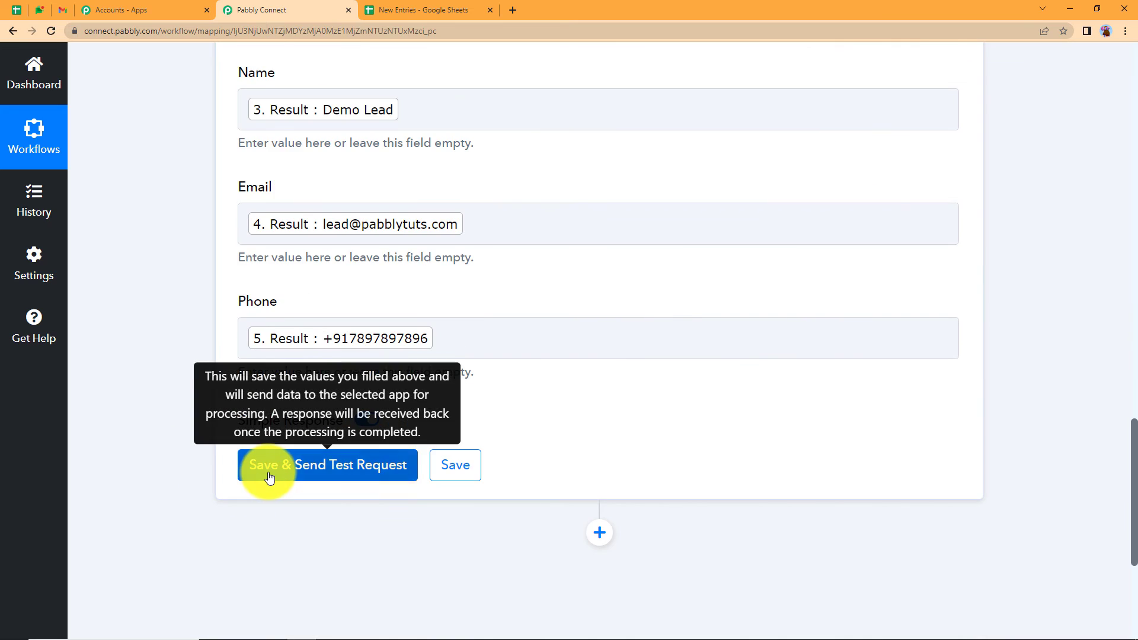
left_click(270, 477)
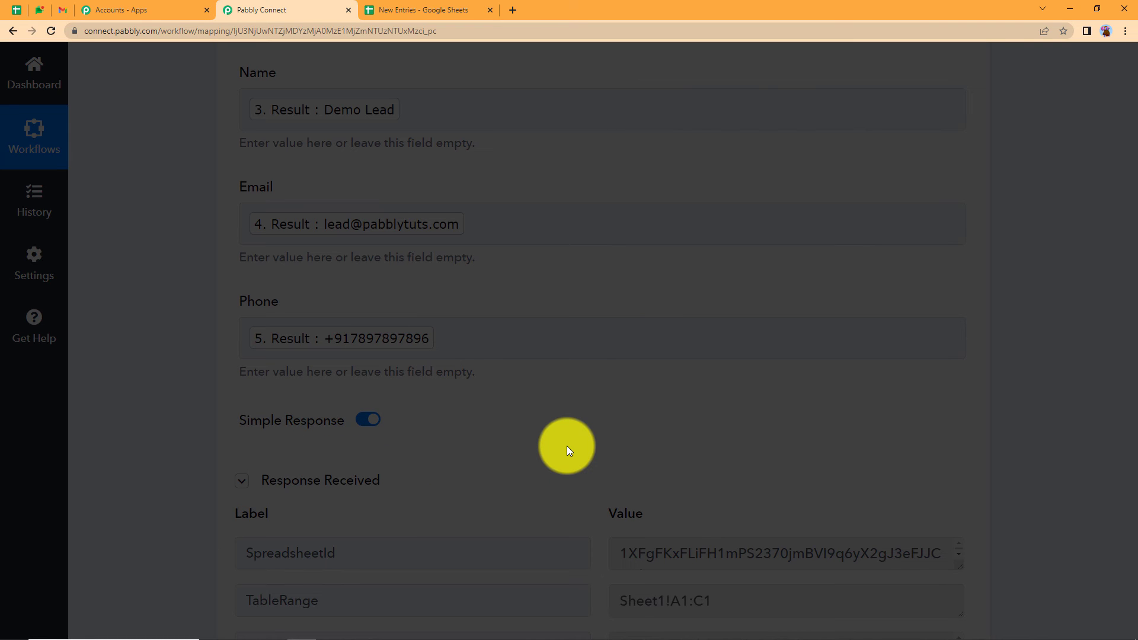
- Confirm the response shows one row with 3 cells updated in Sheet1!A2:C2
scroll(566, 446, "down", 5)
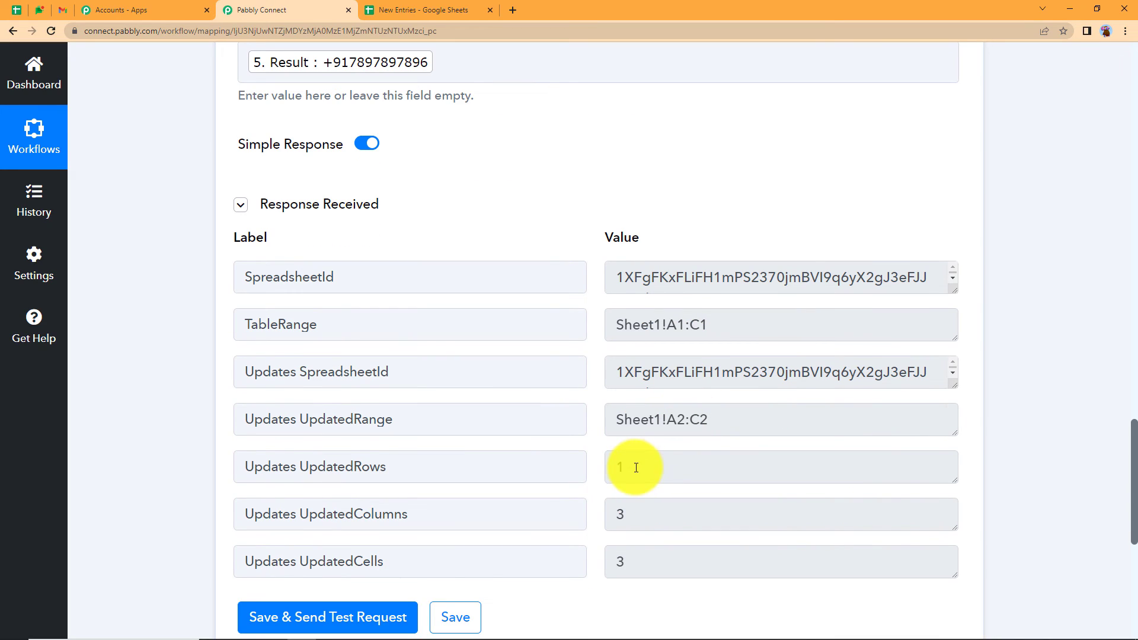
left_click(636, 468)
key("Tab")
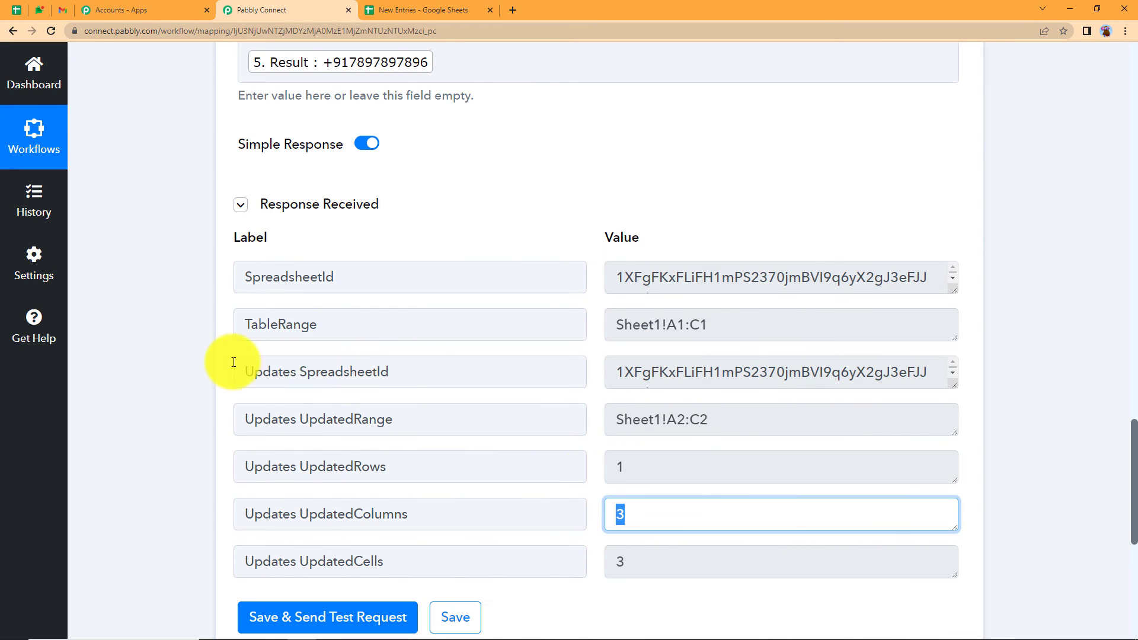
scroll(177, 378, "up", 15)
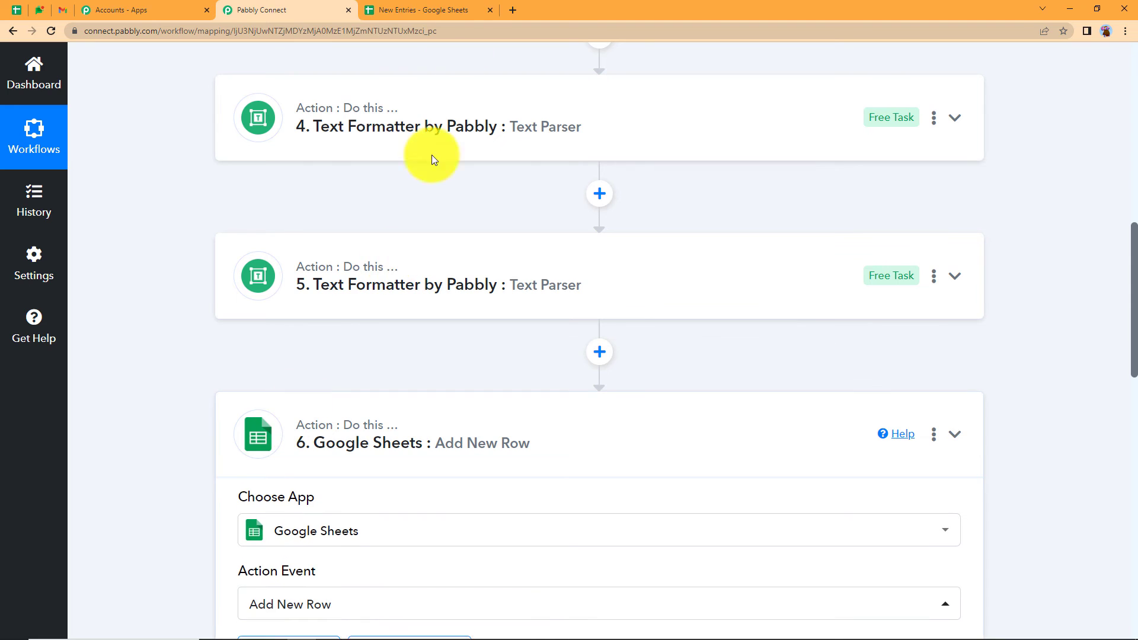
left_click(445, 10)
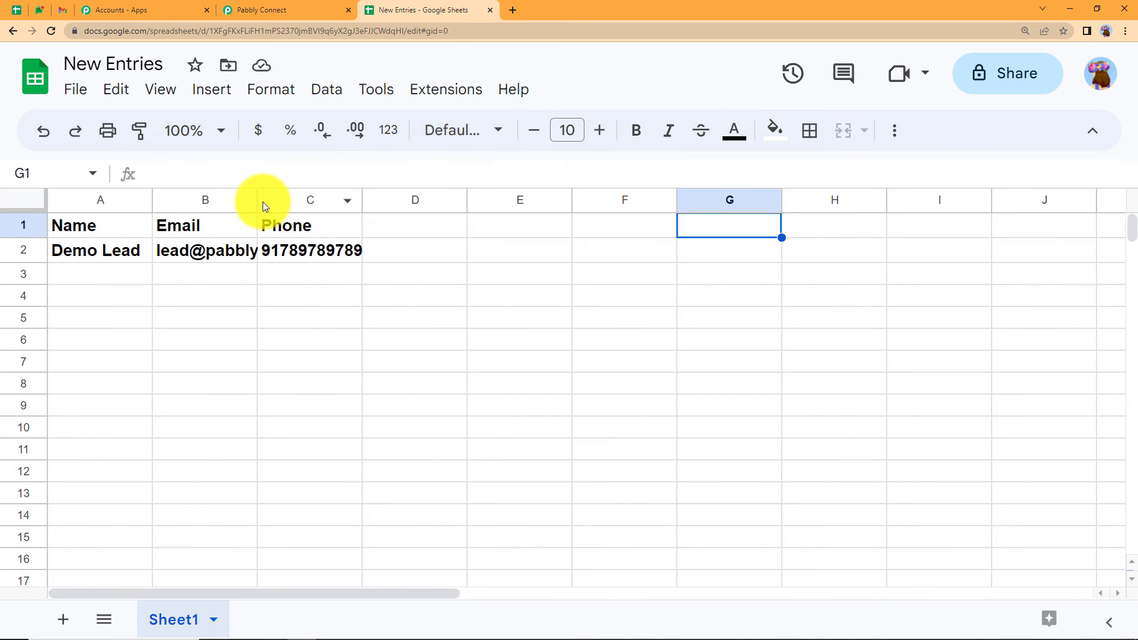
- Widen column B so the Demo Lead's full email shows, then return to the workflow
left_click_drag(265, 206, 332, 225)
left_click(529, 293)
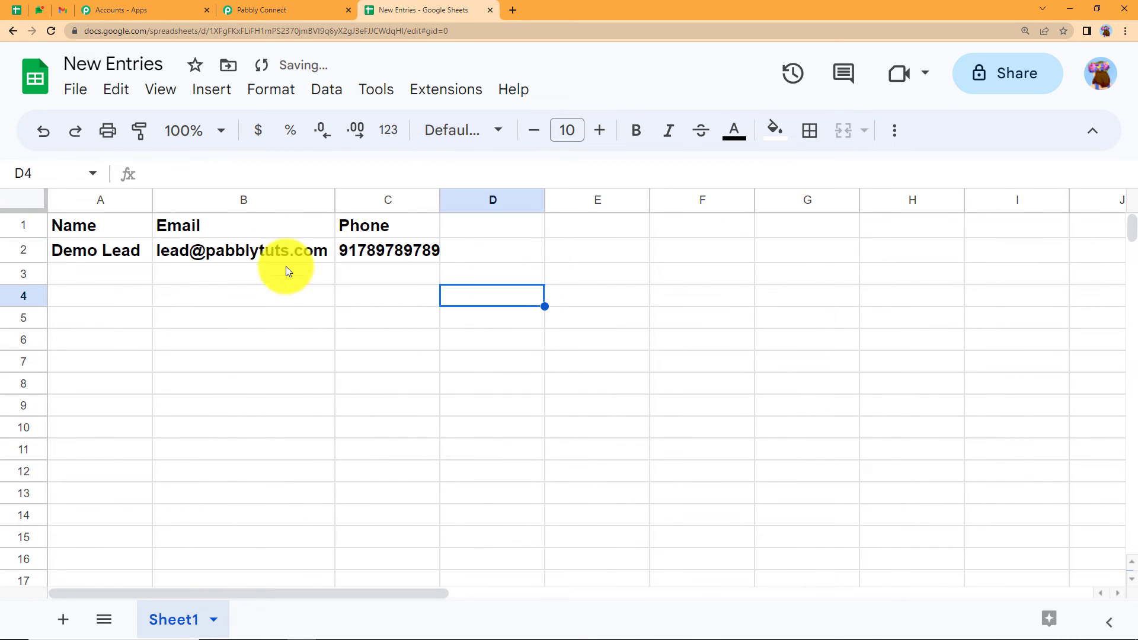
left_click(292, 10)
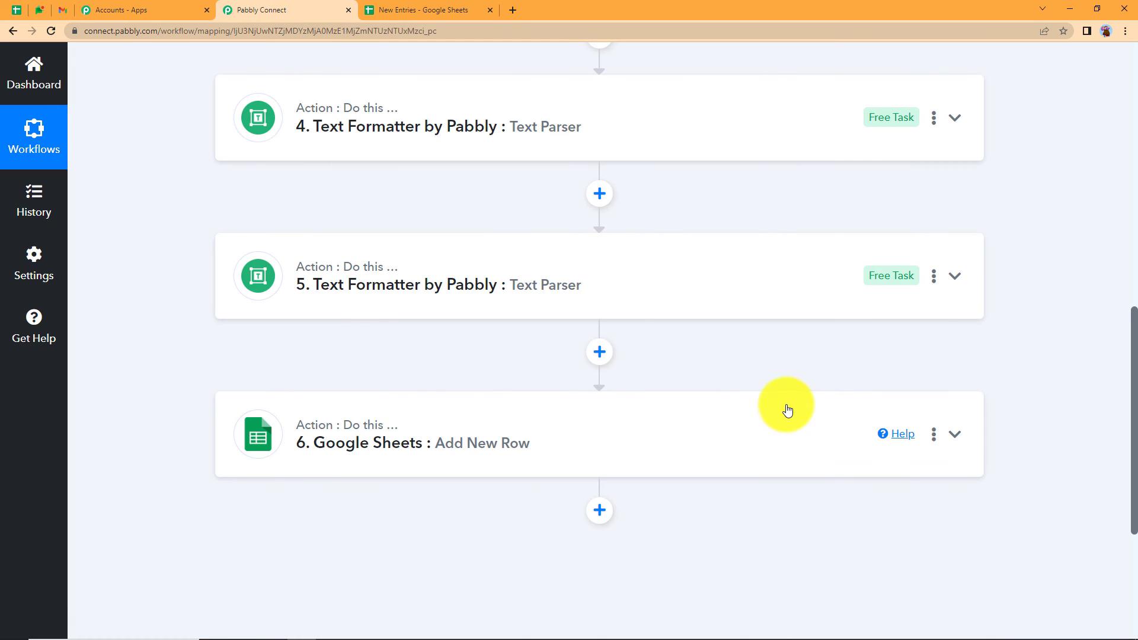
scroll(718, 430, "up", 10)
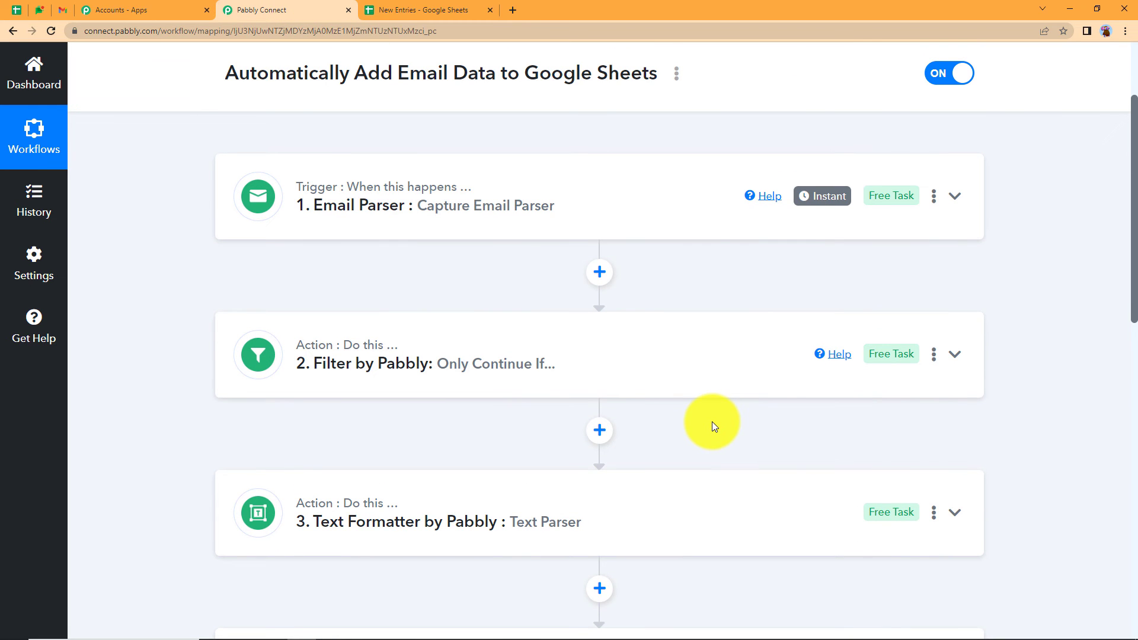
scroll(712, 422, "up", 3)
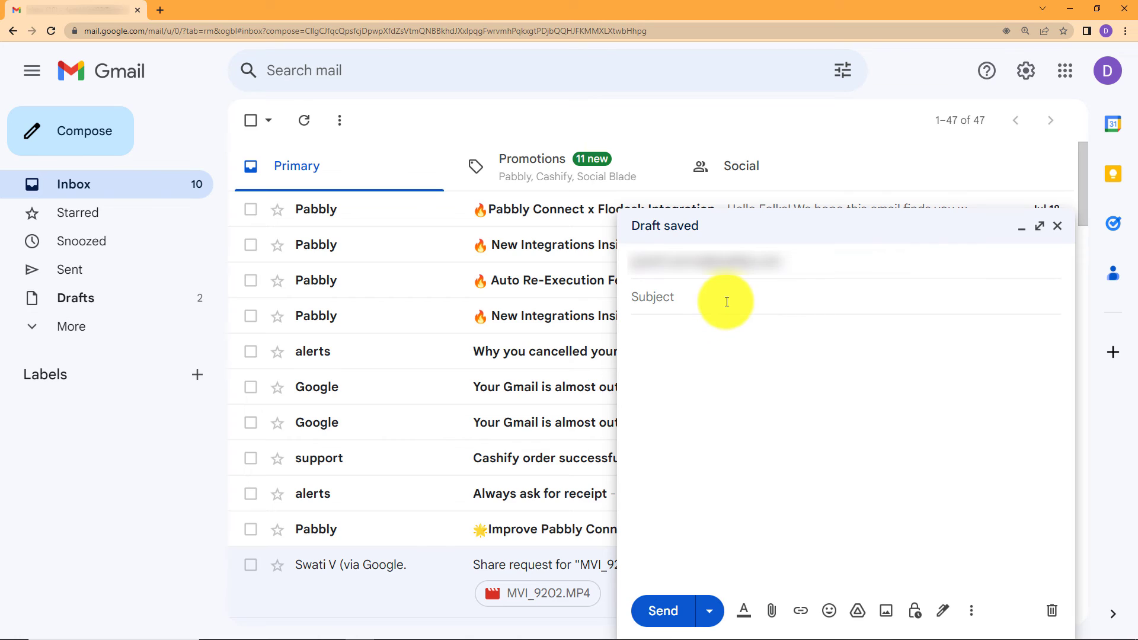
- Compose a 'New Contact Details' email listing the contact's name, email address and phone number
type("New Contact Det")
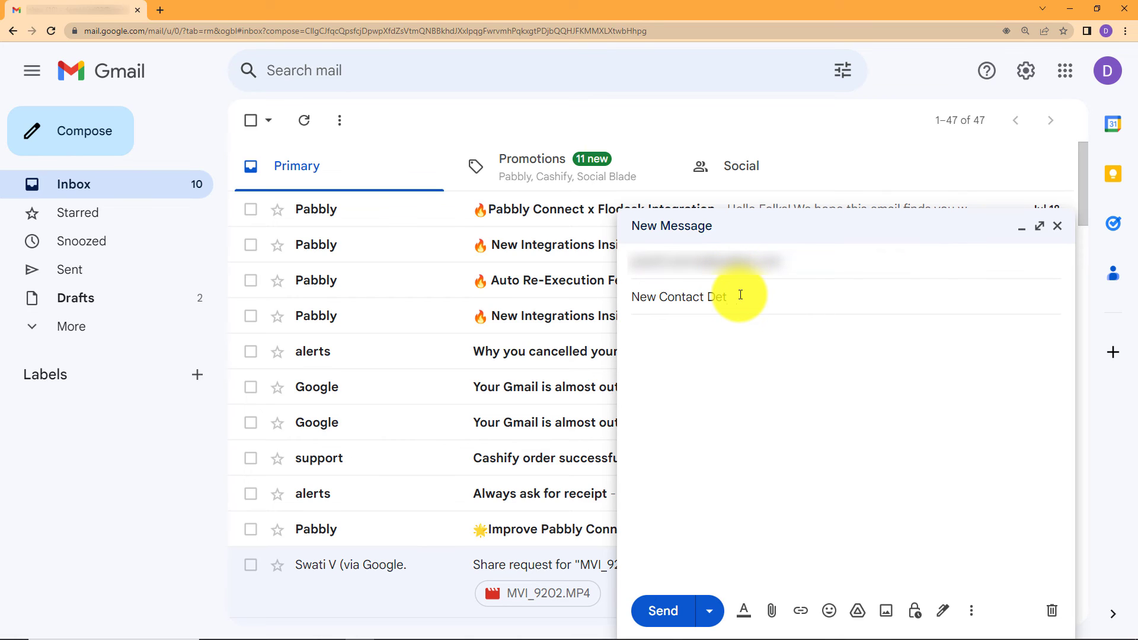
type("ails")
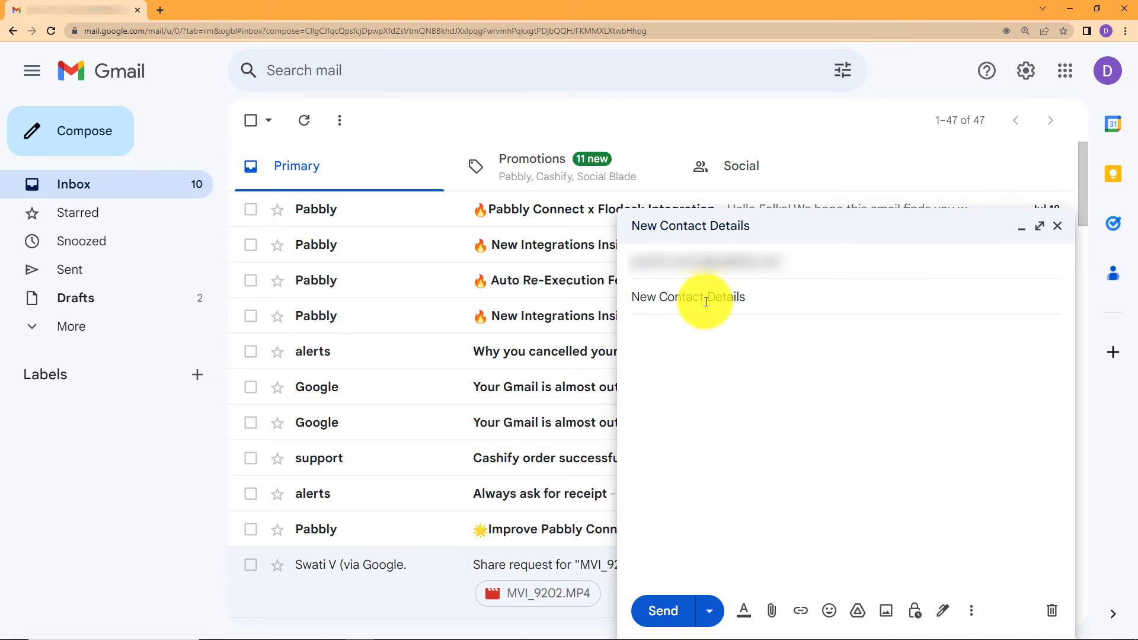
key("Tab")
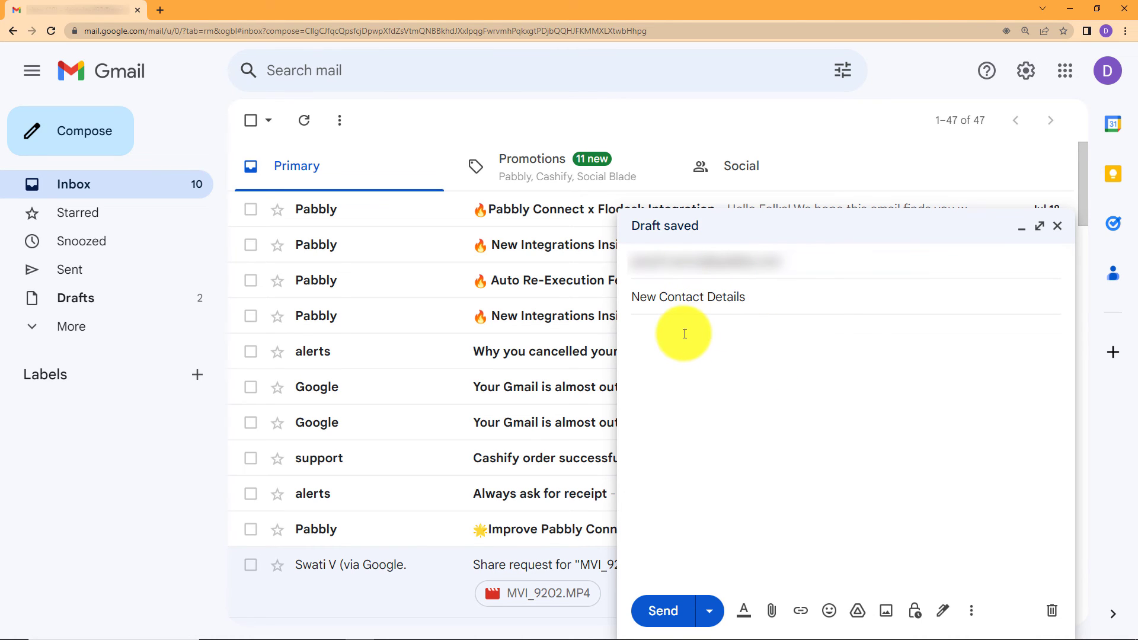
type("Name: Email: Phone Number:")
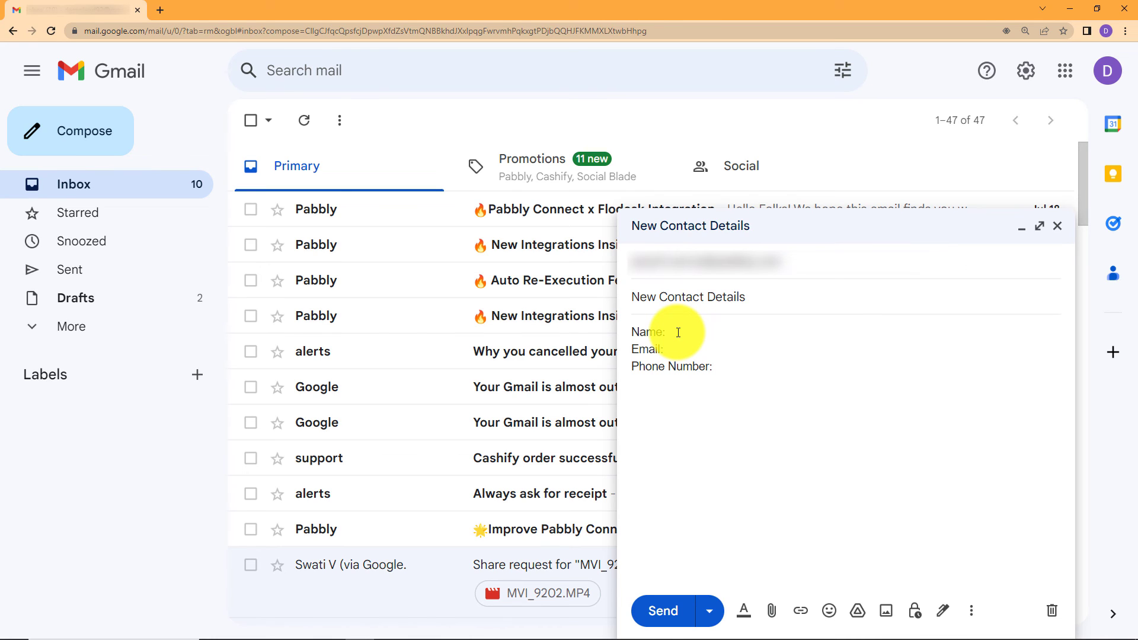
left_click(678, 332)
left_click(695, 355)
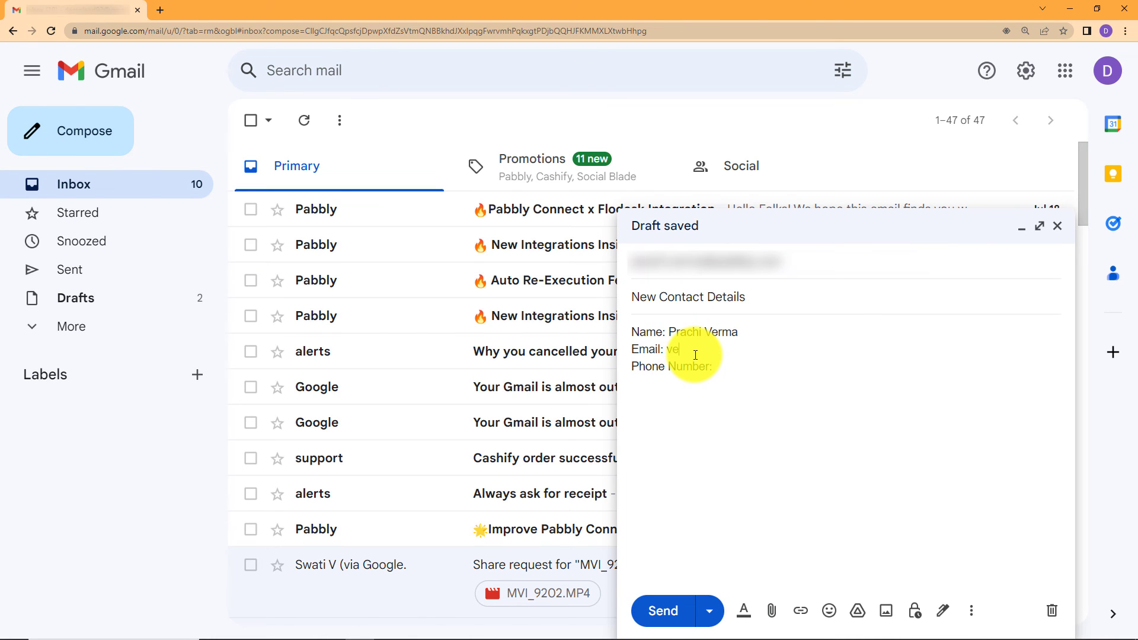
left_click(742, 365)
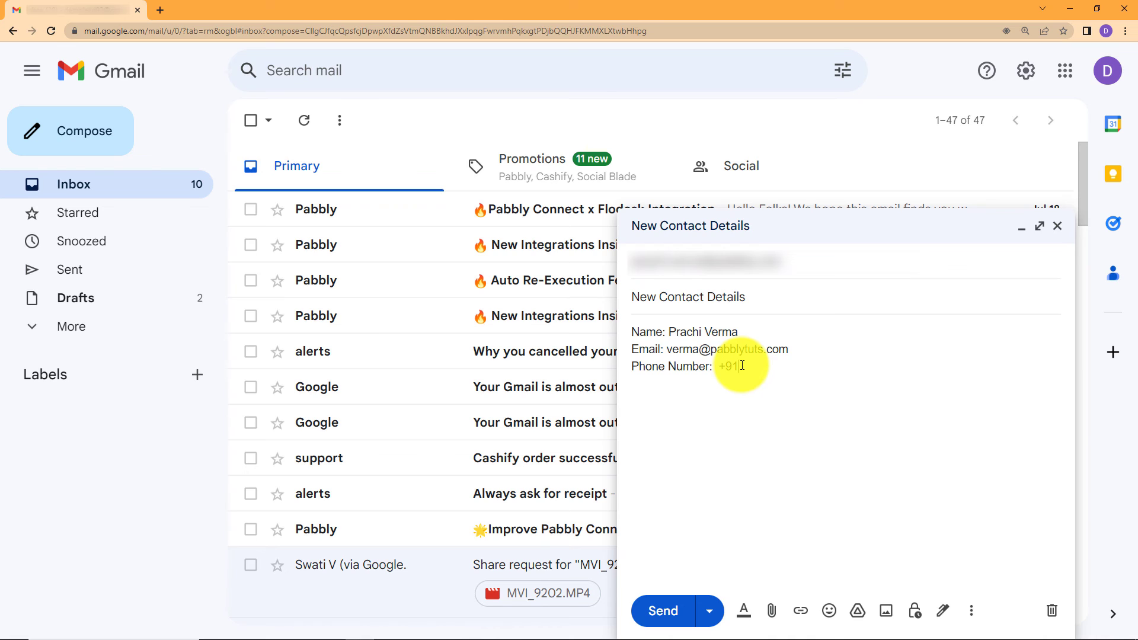
type("+91")
key("ctrl+v")
- Send the email and open the received message from the inbox
left_click(680, 609)
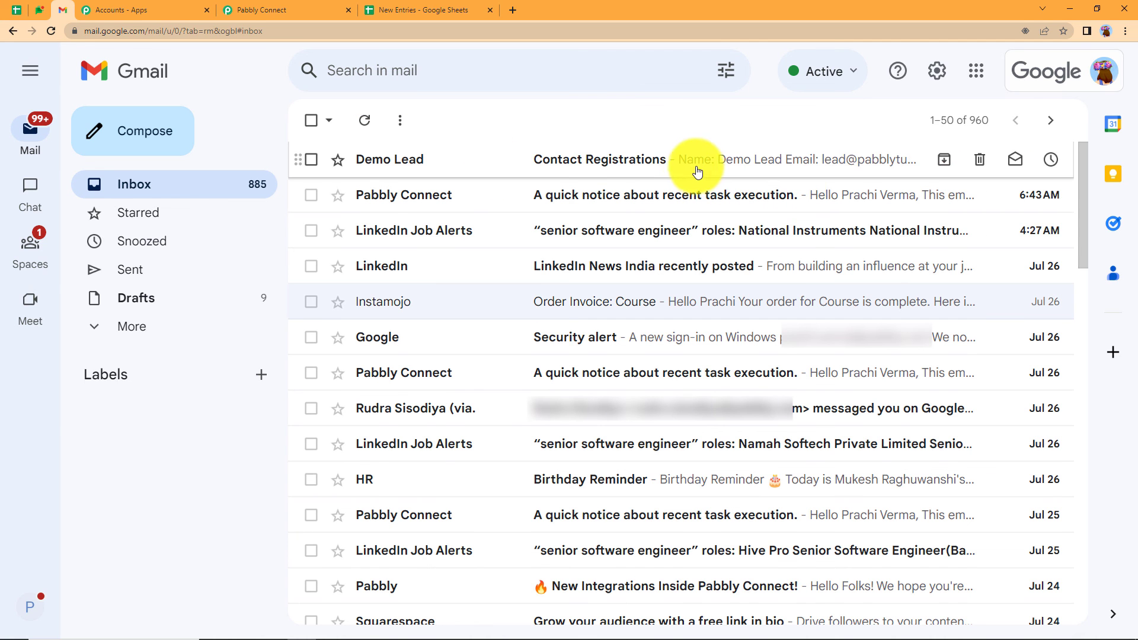
left_click(505, 160)
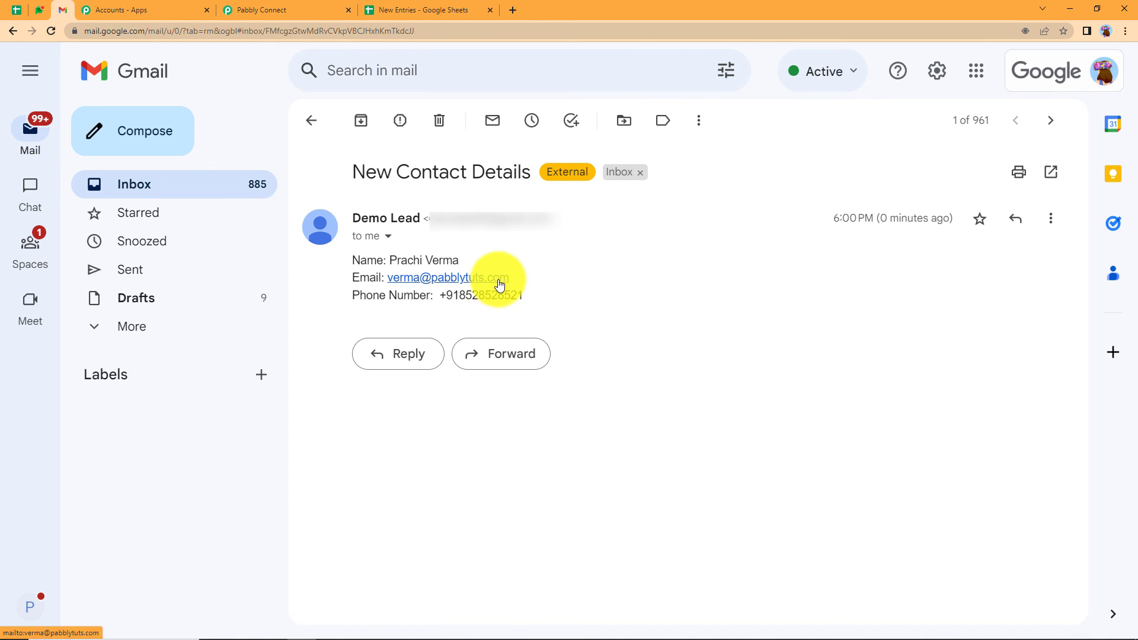
left_click(441, 9)
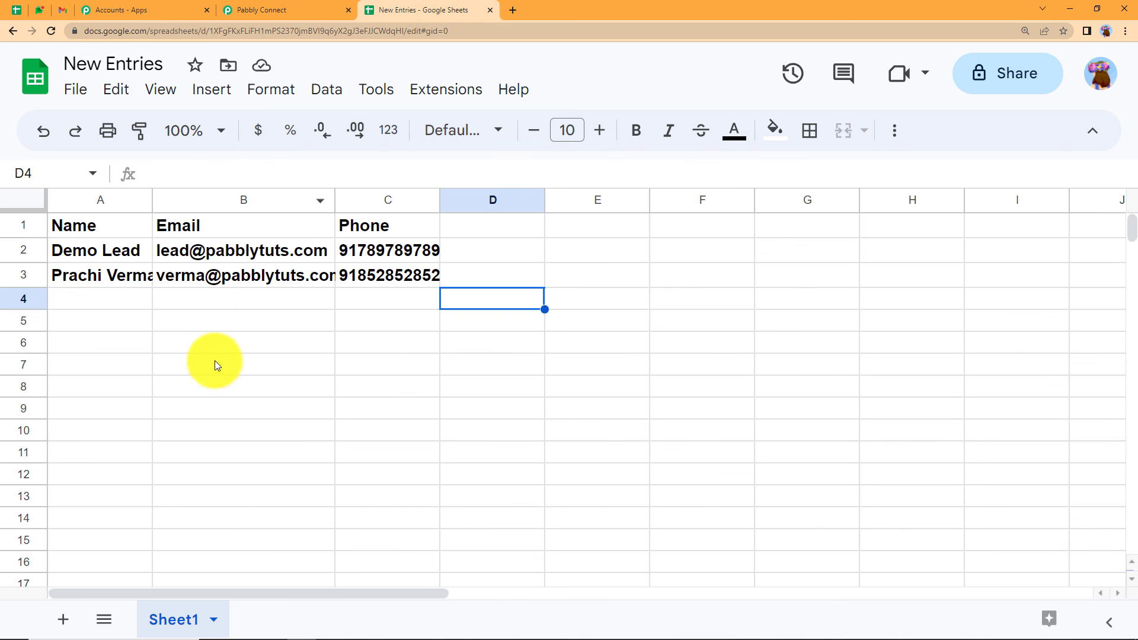
- Widen the Name and Phone columns so the full name and phone number fit
left_click_drag(152, 201, 184, 224)
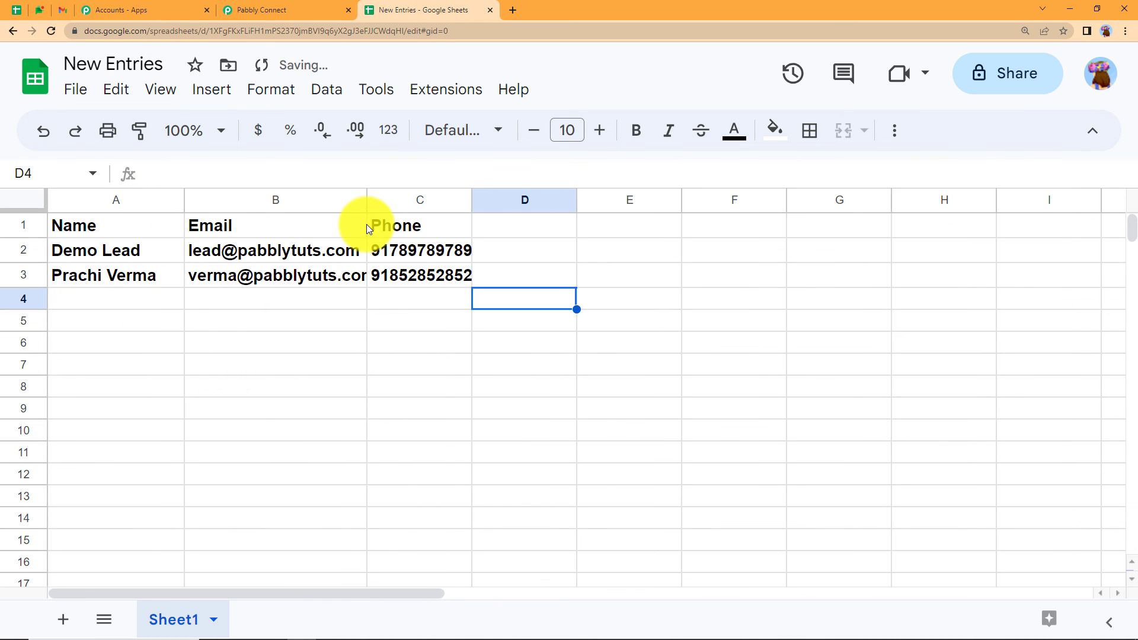
left_click_drag(472, 196, 496, 201)
left_click_drag(489, 226, 502, 233)
left_click(415, 325)
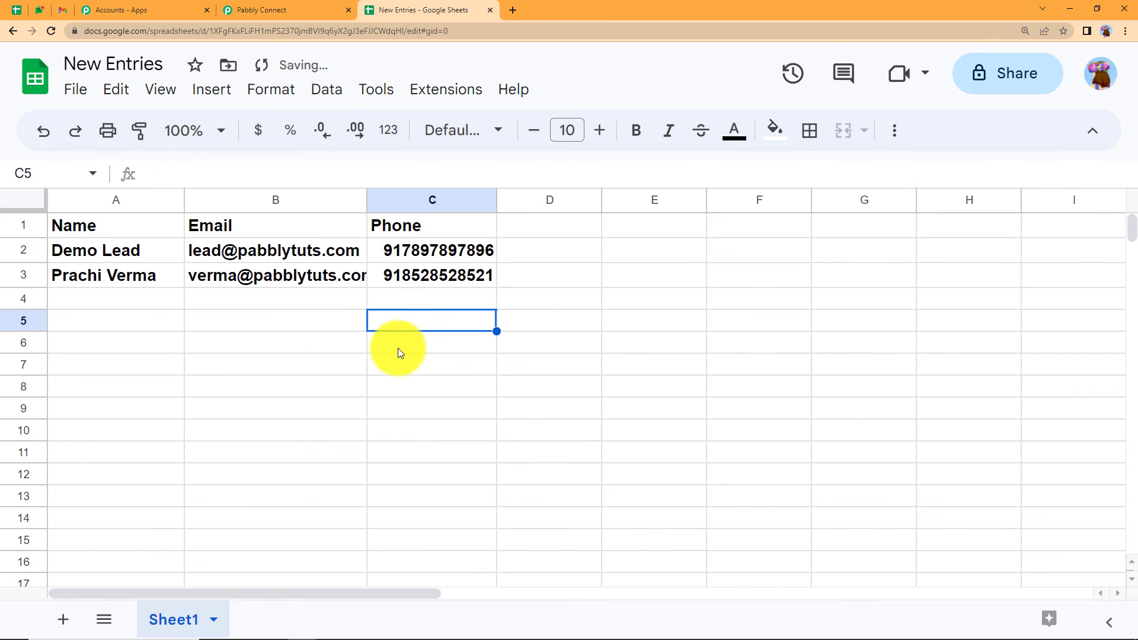
- Return to the Pabbly Connect workflow
left_click(288, 10)
scroll(399, 382, "down", 6)
scroll(400, 388, "down", 7)
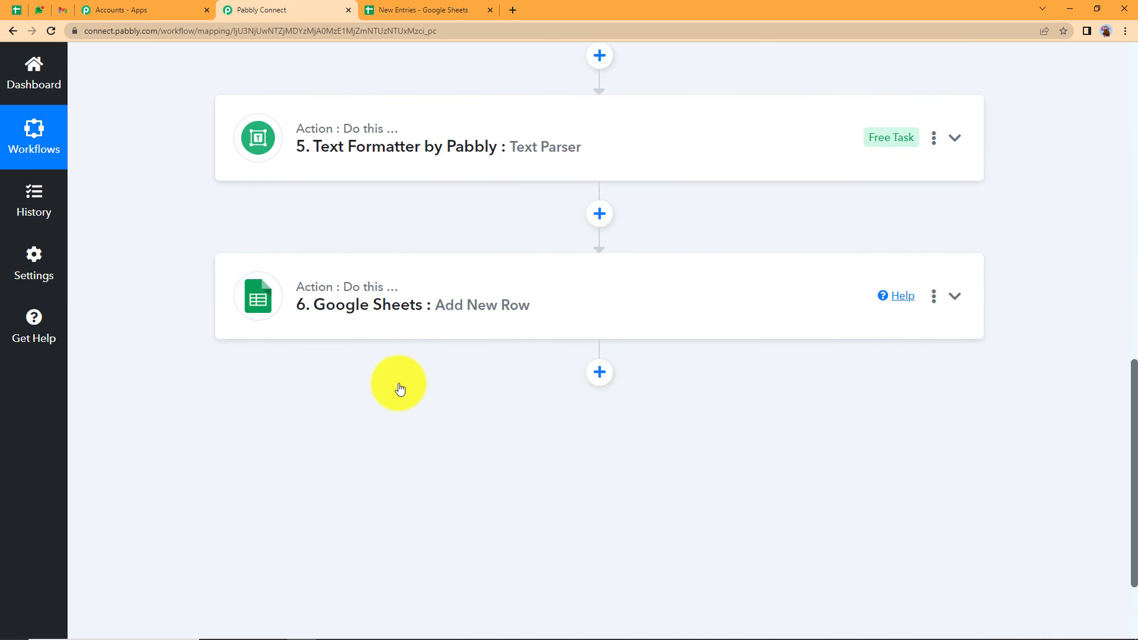
scroll(399, 388, "up", 9)
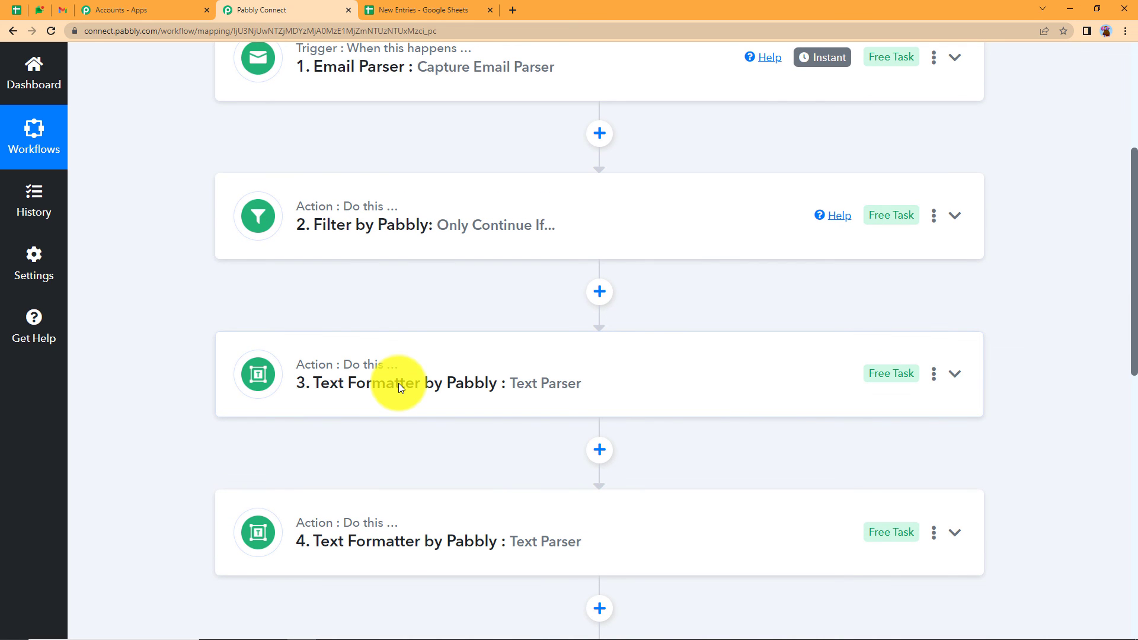